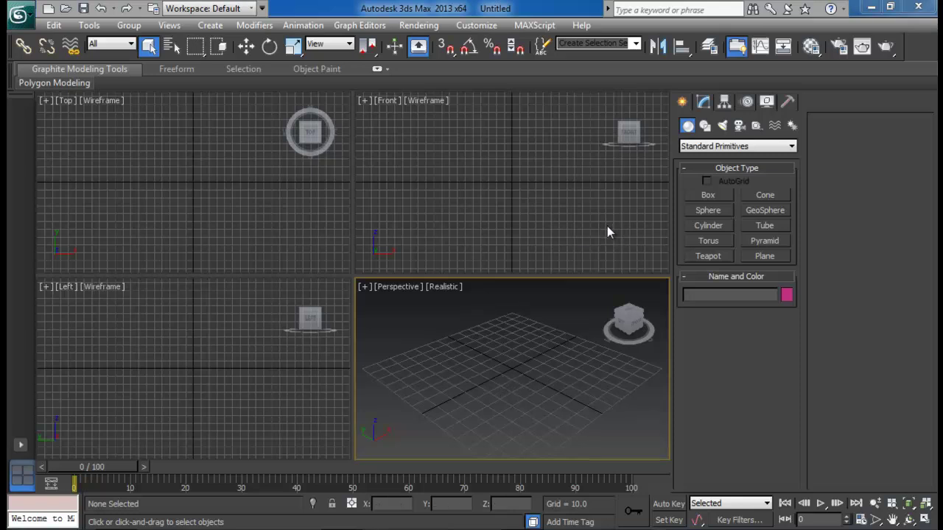
- Create a FumeFX container centred on the perspective grid, about 143.8 wide and long and 143.3 high
{"action": "left_click", "coordinate": [759, 146]}
{"action": "left_click", "coordinate": [705, 277]}
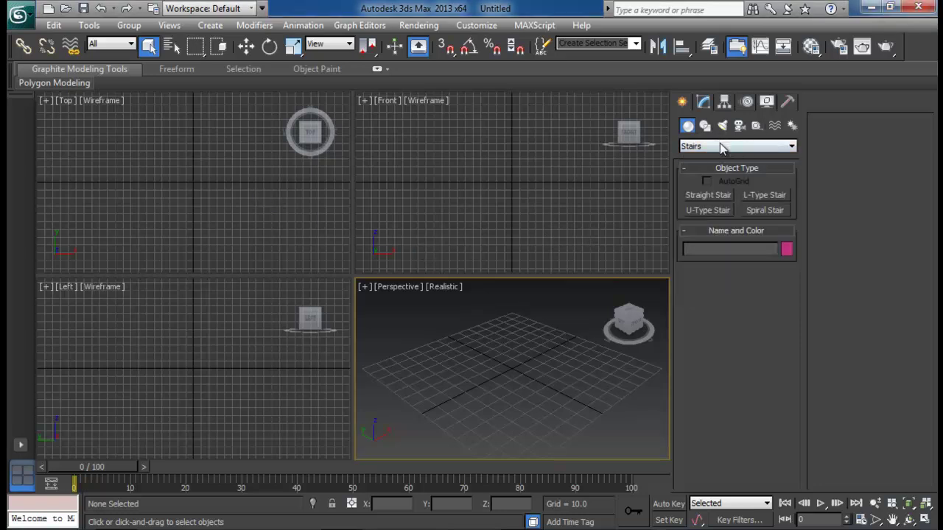
{"action": "left_click", "coordinate": [705, 145]}
{"action": "left_click", "coordinate": [705, 286]}
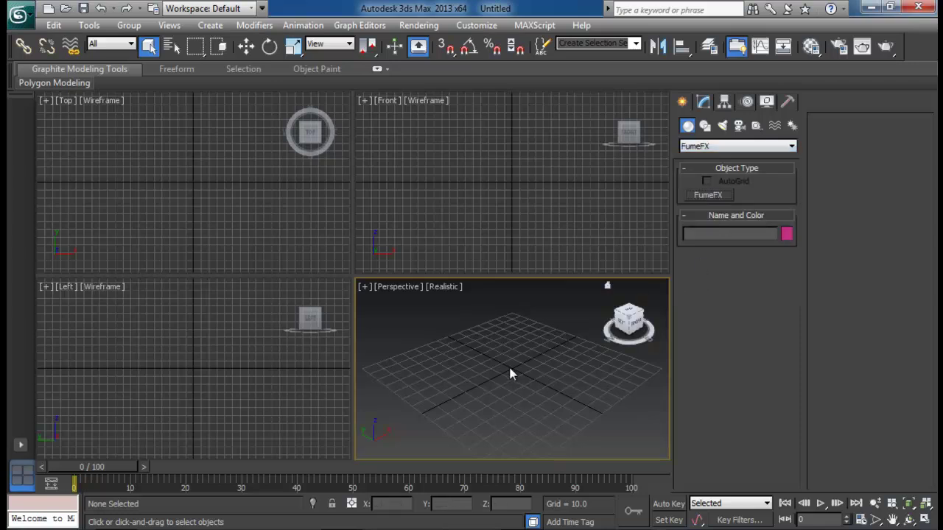
{"action": "left_click_drag", "start_coordinate": [512, 368], "coordinate": [528, 317]}
{"action": "left_click", "coordinate": [535, 103]}
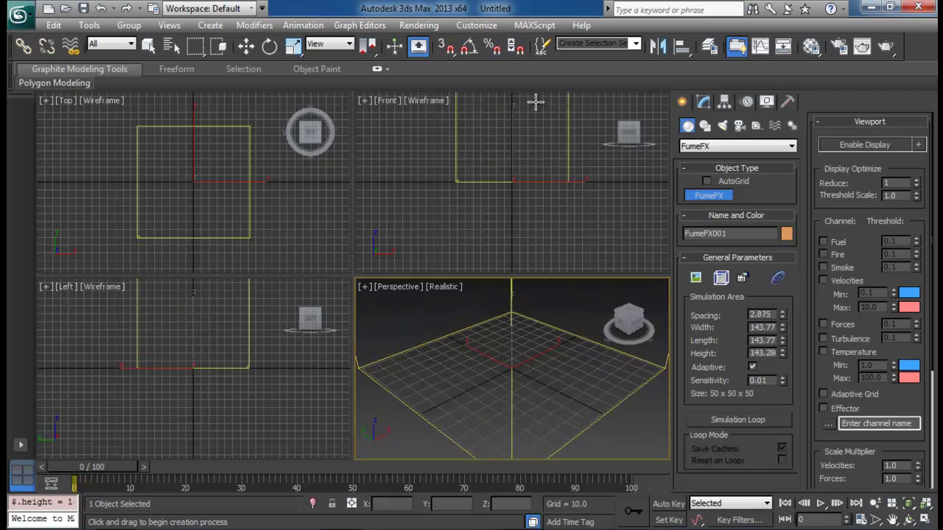
{"action": "right_click", "coordinate": [551, 332]}
{"action": "scroll", "coordinate": [551, 332], "scroll_direction": "down", "scroll_amount": 8}
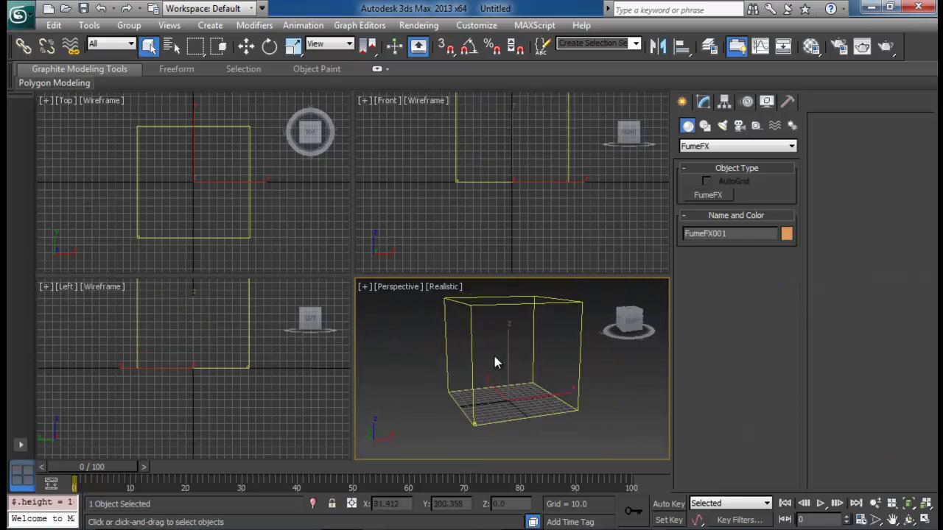
- Increase the FumeFX container's height to about 180.5
{"action": "left_click", "coordinate": [704, 102]}
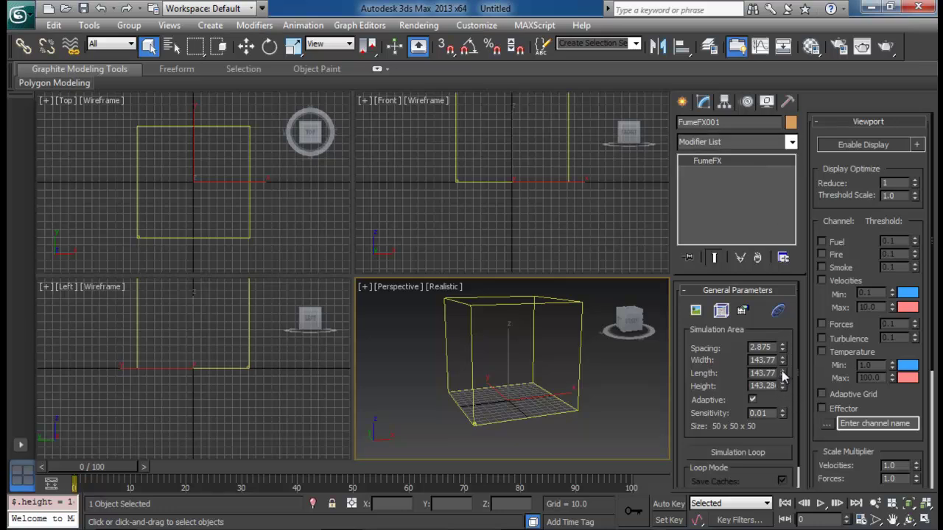
{"action": "left_click_drag", "start_coordinate": [784, 388], "coordinate": [783, 360]}
{"action": "middle_click_drag", "start_coordinate": [467, 358], "coordinate": [442, 391]}
- Create a FumeFX Simple Source helper about 26.5 in diameter at the centre of the container's floor
{"action": "left_click", "coordinate": [681, 102]}
{"action": "left_click", "coordinate": [757, 126]}
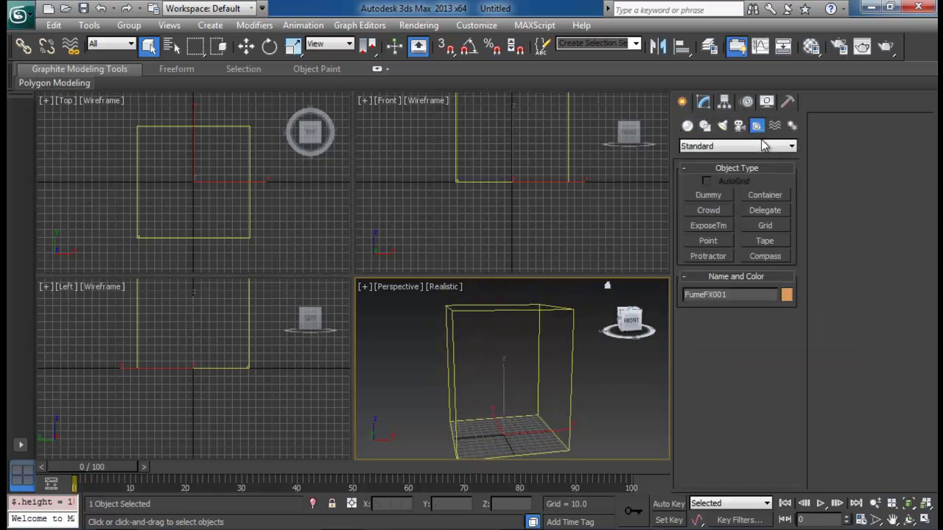
{"action": "left_click", "coordinate": [737, 146]}
{"action": "left_click", "coordinate": [702, 247]}
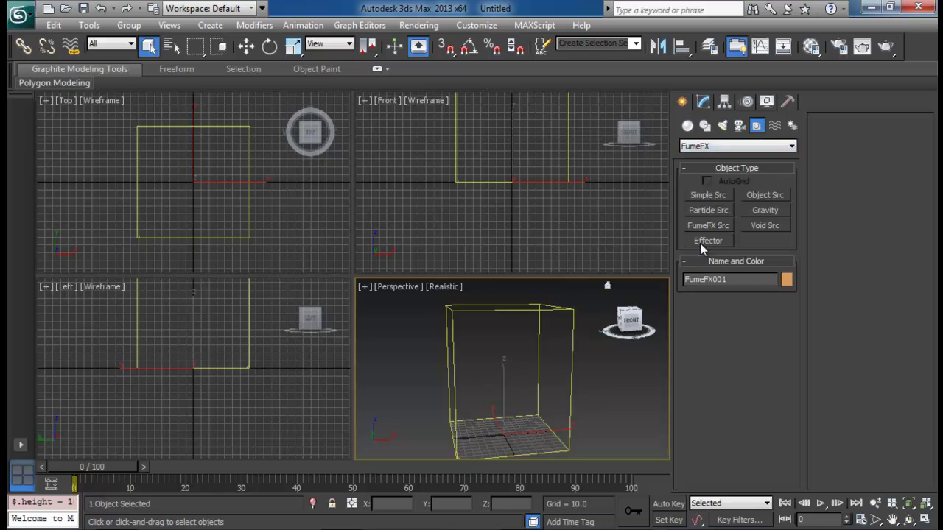
{"action": "left_click", "coordinate": [707, 195]}
{"action": "middle_click_drag", "start_coordinate": [482, 398], "coordinate": [491, 378], "text": "alt"}
{"action": "left_click", "coordinate": [490, 380]}
{"action": "left_click_drag", "start_coordinate": [490, 380], "coordinate": [492, 382]}
{"action": "right_click", "coordinate": [521, 356]}
- Move the simple source slightly upward in the Front view and maximize the Perspective view
{"action": "middle_click_drag", "start_coordinate": [523, 220], "coordinate": [527, 231]}
{"action": "key", "text": "w"}
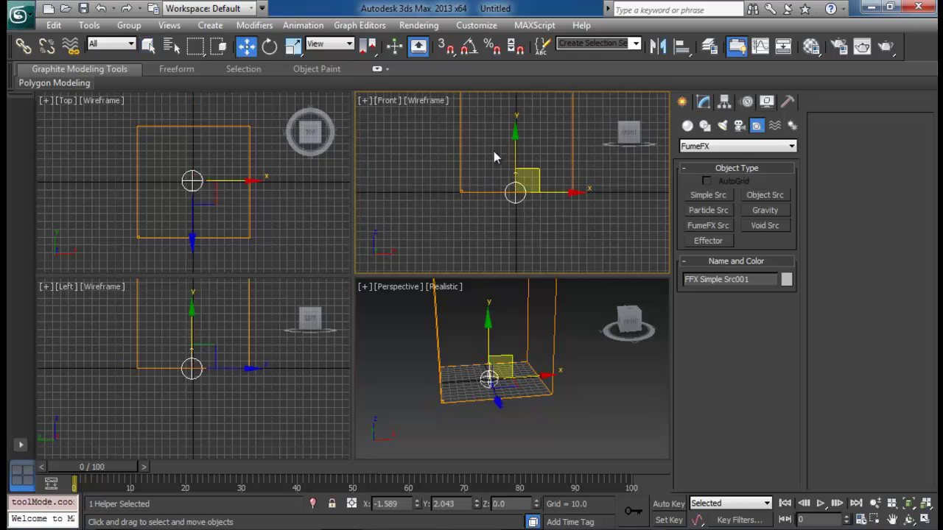
{"action": "left_click_drag", "start_coordinate": [515, 156], "coordinate": [513, 143]}
{"action": "middle_click_drag", "start_coordinate": [551, 329], "coordinate": [543, 367]}
{"action": "key", "text": "alt+w"}
{"action": "mouse_move", "coordinate": [493, 333]}
{"action": "middle_mouse_down", "text": "alt"}
{"action": "mouse_move", "coordinate": [489, 343]}
{"action": "mouse_move", "coordinate": [494, 320]}
{"action": "middle_mouse_up", "text": "alt"}
- Open the FumeFX container's simulation settings and add FFX Simple Src001 to its list of objects and sources
{"action": "left_click", "coordinate": [446, 303]}
{"action": "left_click", "coordinate": [704, 101]}
{"action": "left_click", "coordinate": [720, 310]}
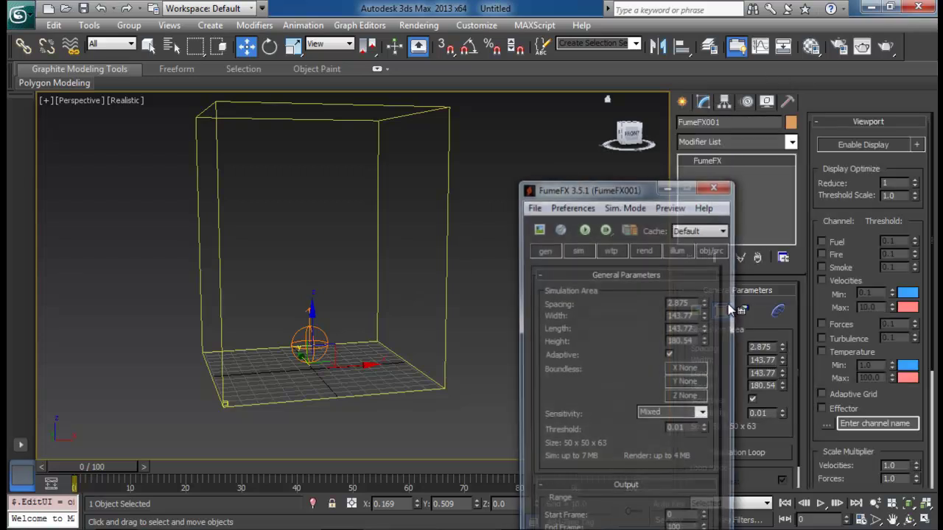
{"action": "left_click_drag", "start_coordinate": [643, 188], "coordinate": [678, 48]}
{"action": "left_click", "coordinate": [748, 106]}
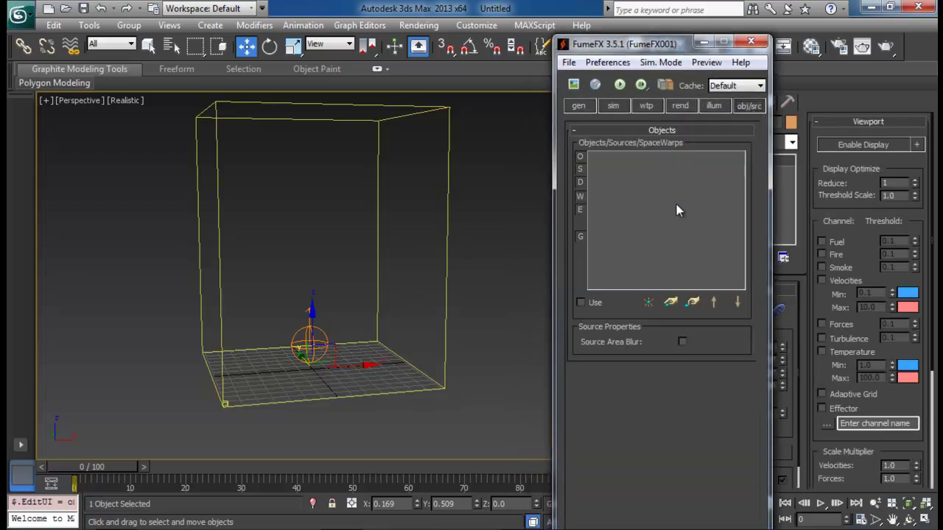
{"action": "left_click", "coordinate": [672, 304]}
{"action": "left_click", "coordinate": [309, 341]}
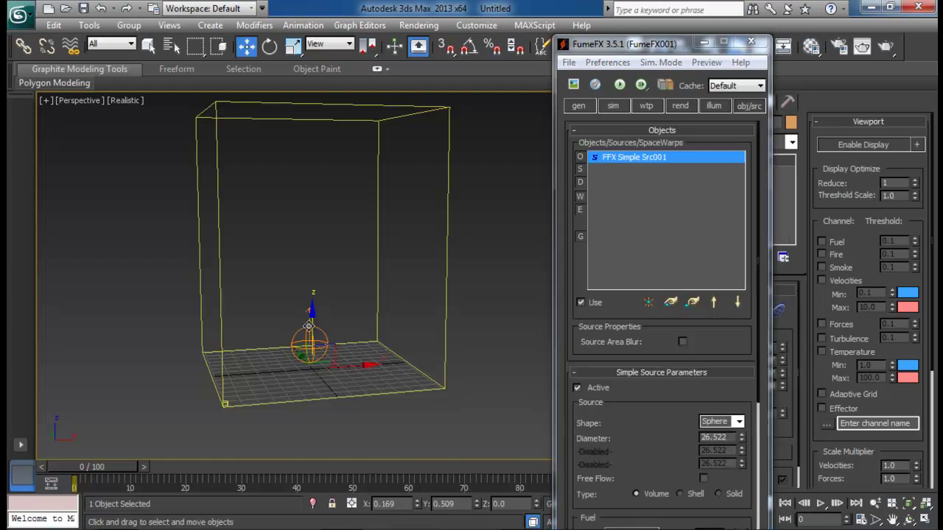
- Disable fuel simulation in the container's simulation parameters
{"action": "mouse_move", "coordinate": [332, 312]}
{"action": "middle_mouse_down"}
{"action": "mouse_move", "coordinate": [366, 328]}
{"action": "mouse_move", "coordinate": [342, 326]}
{"action": "middle_mouse_up"}
{"action": "left_click", "coordinate": [600, 105]}
{"action": "left_click_drag", "start_coordinate": [605, 366], "coordinate": [607, 159]}
{"action": "scroll", "coordinate": [591, 355], "scroll_direction": "down", "scroll_amount": 4}
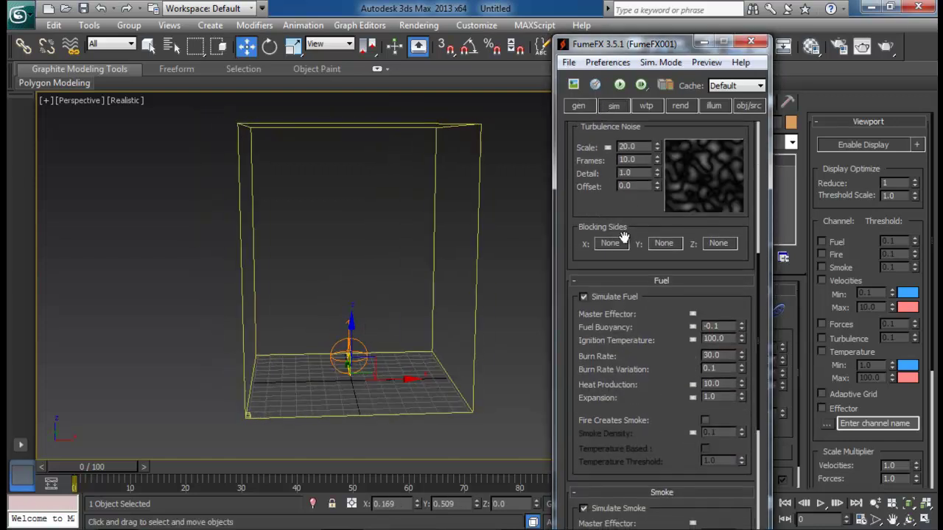
{"action": "left_click", "coordinate": [584, 298]}
{"action": "scroll", "coordinate": [665, 301], "scroll_direction": "down", "scroll_amount": 1}
{"action": "scroll", "coordinate": [679, 323], "scroll_direction": "down", "scroll_amount": 3}
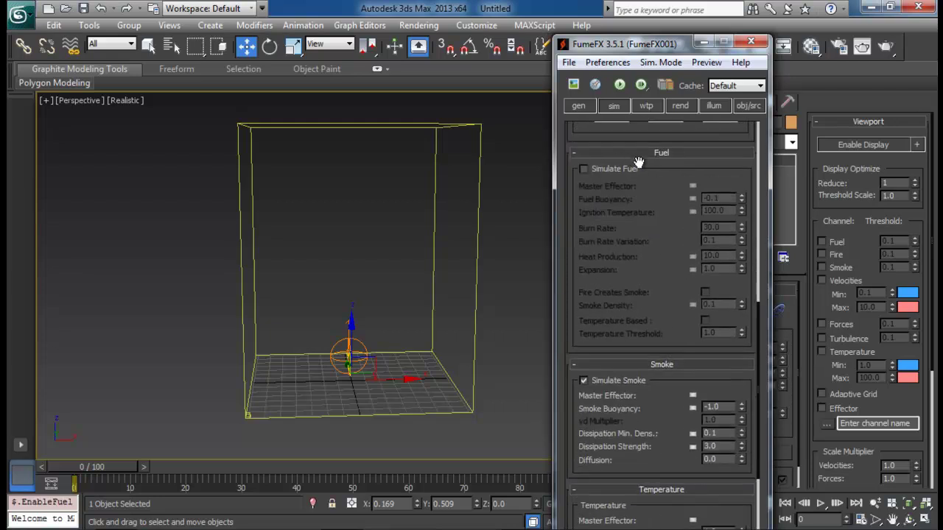
- Reduce the simulation grid spacing to 0.943 in the general parameters
{"action": "left_click_drag", "start_coordinate": [673, 380], "coordinate": [647, 282]}
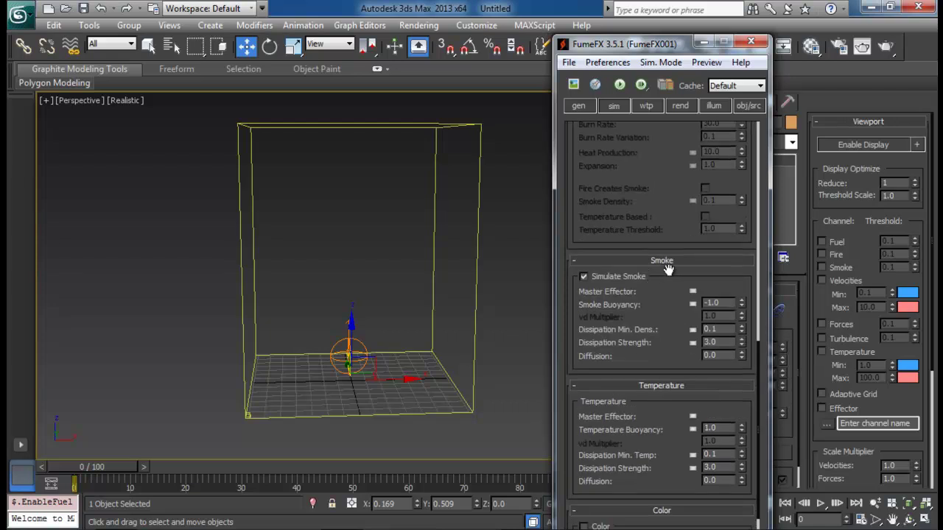
{"action": "scroll", "coordinate": [672, 266], "scroll_direction": "up", "scroll_amount": 5}
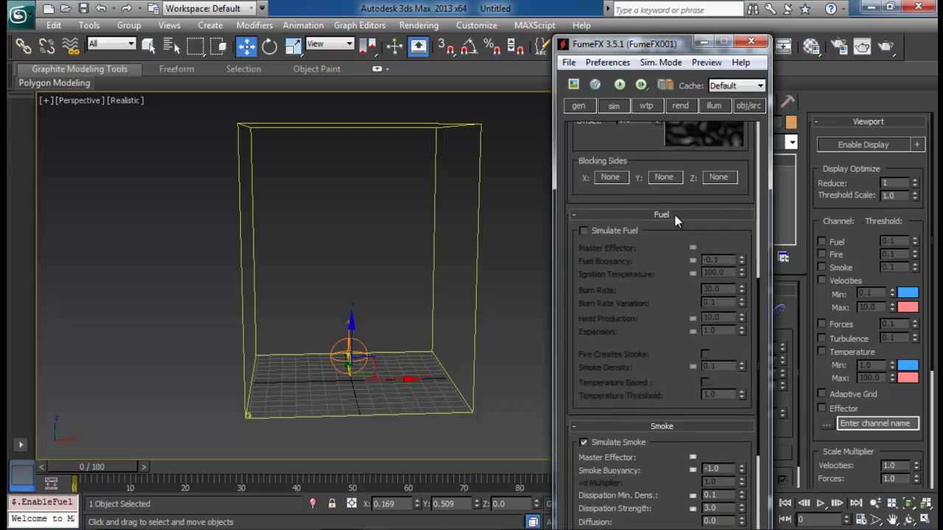
{"action": "left_click", "coordinate": [580, 106]}
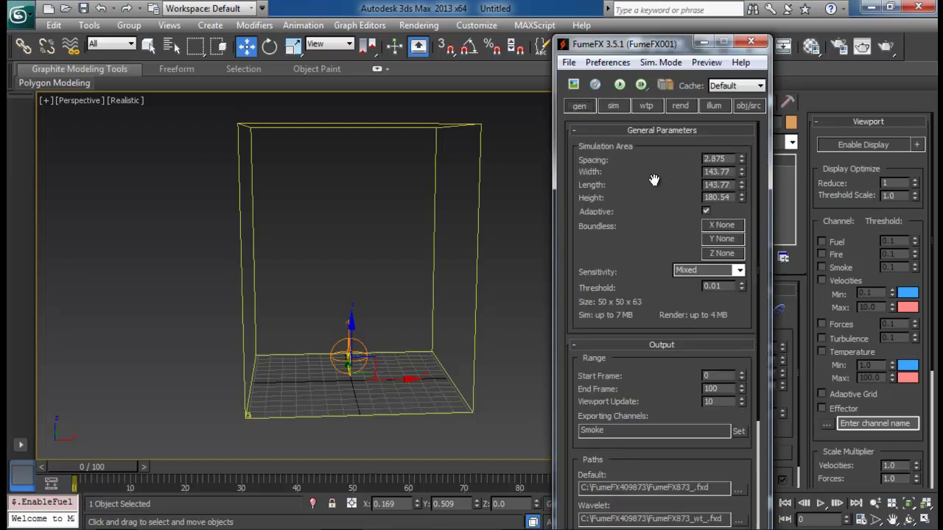
{"action": "left_click_drag", "start_coordinate": [742, 158], "coordinate": [757, 203]}
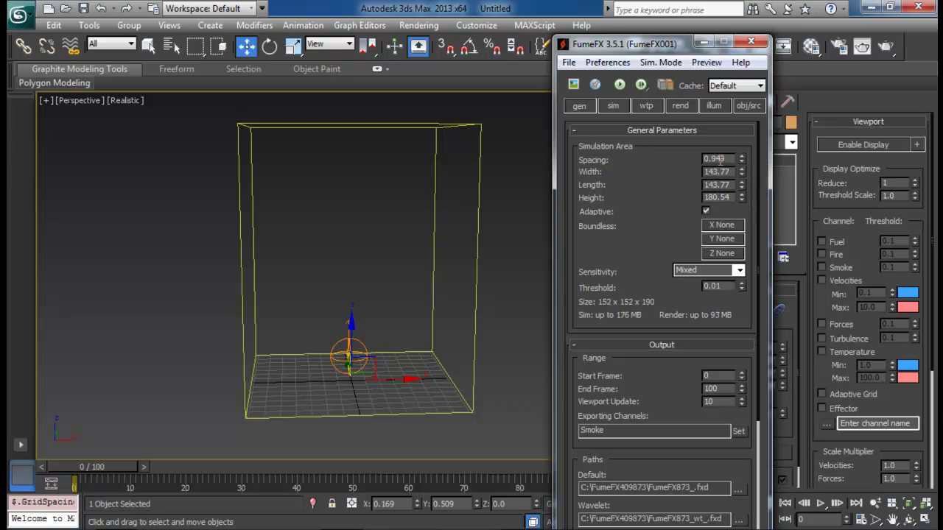
{"action": "left_click_drag", "start_coordinate": [656, 387], "coordinate": [644, 152]}
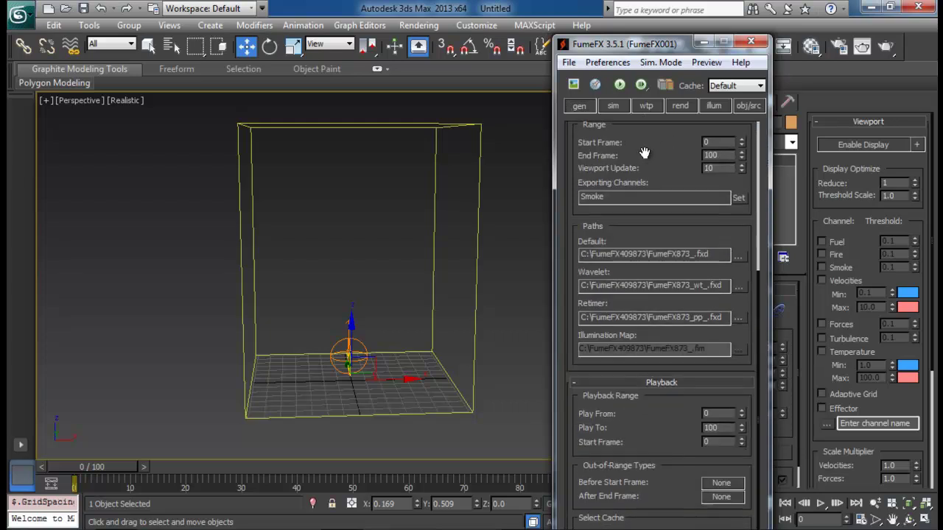
{"action": "left_click", "coordinate": [738, 255]}
{"action": "left_click", "coordinate": [482, 103]}
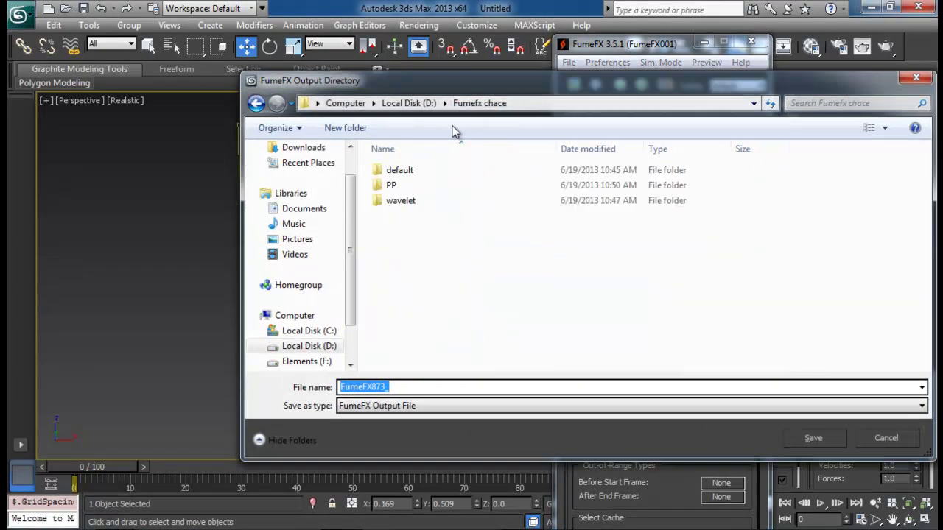
{"action": "double_click", "coordinate": [398, 170]}
{"action": "scroll", "coordinate": [500, 254], "scroll_direction": "down", "scroll_amount": 4}
{"action": "scroll", "coordinate": [498, 253], "scroll_direction": "down", "scroll_amount": 2}
{"action": "scroll", "coordinate": [499, 253], "scroll_direction": "up", "scroll_amount": 6}
{"action": "left_click", "coordinate": [916, 78]}
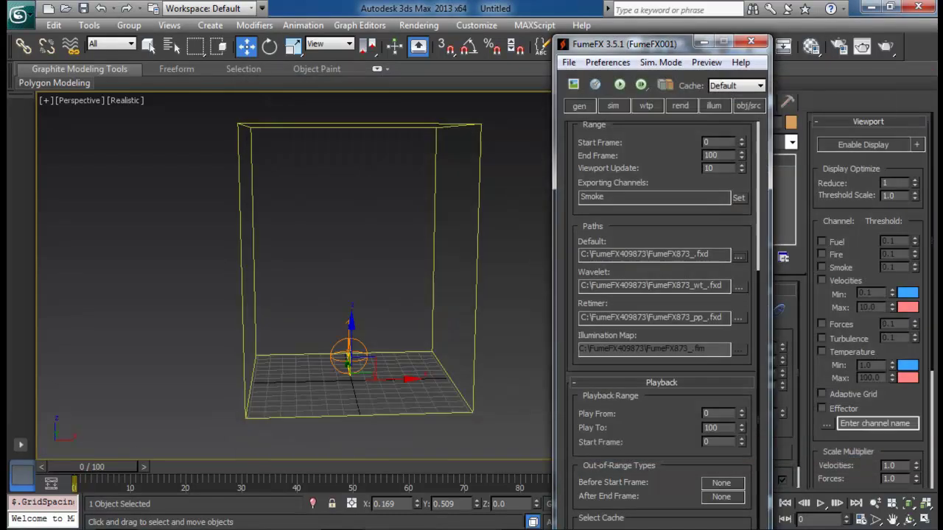
- Switch to Windows Explorer and delete all files in D:\Fumefx chace\default
{"action": "key", "text": "alt+Tab"}
{"action": "left_click", "coordinate": [128, 348]}
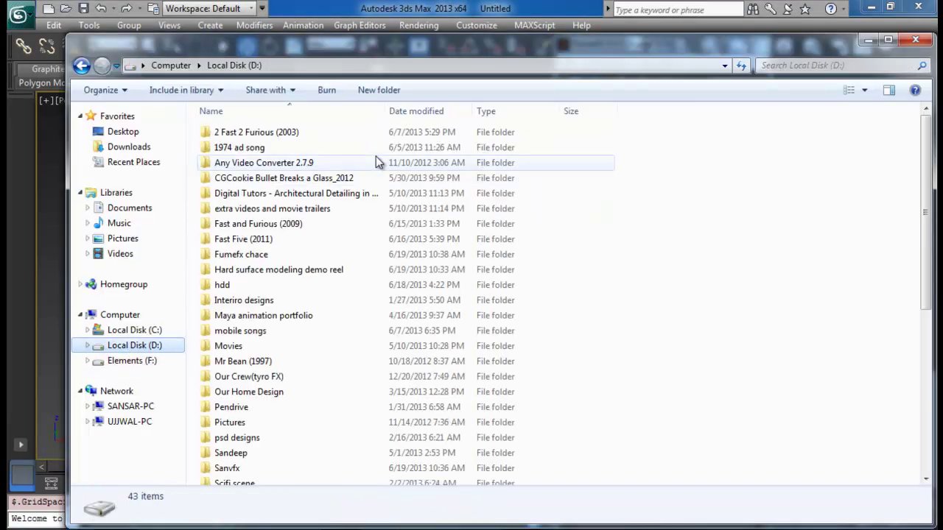
{"action": "double_click", "coordinate": [243, 255]}
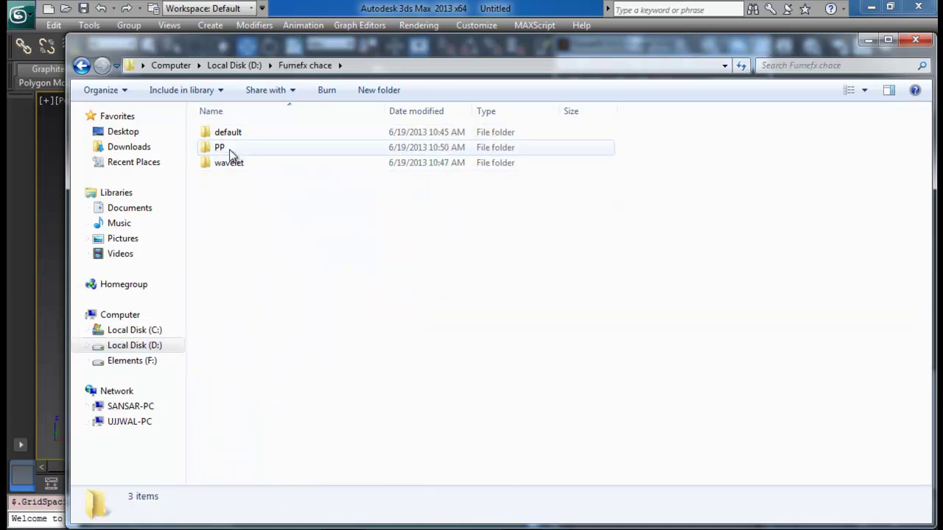
{"action": "double_click", "coordinate": [228, 134]}
{"action": "key", "text": "ctrl+a"}
{"action": "key", "text": "Delete"}
{"action": "key", "text": "Return"}
- Delete all cache files in the PP subfolder of Fumefx chace
{"action": "left_click", "coordinate": [305, 65]}
{"action": "double_click", "coordinate": [245, 148]}
{"action": "key", "text": "ctrl+a"}
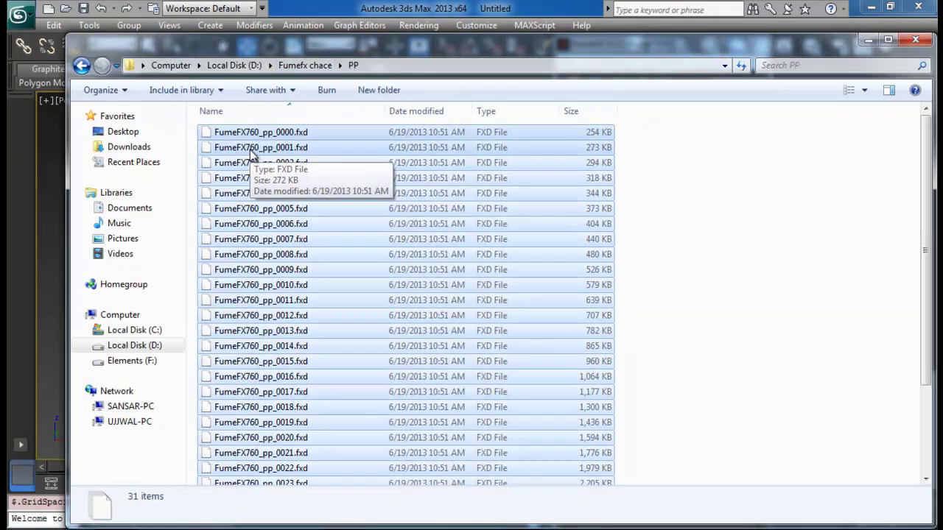
{"action": "key", "text": "Delete"}
{"action": "key", "text": "Return"}
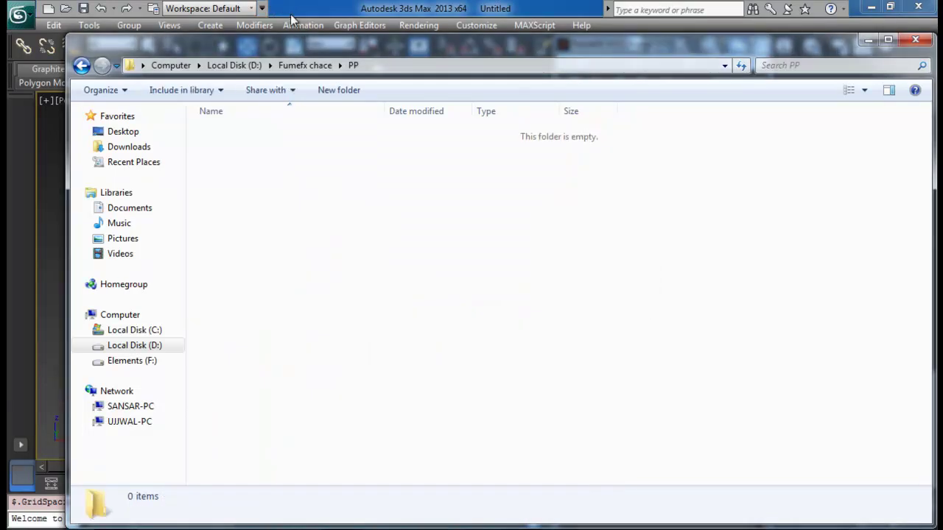
- Delete all cache files in the wavelet subfolder of Fumefx chace and close the Explorer window
{"action": "left_click", "coordinate": [305, 65]}
{"action": "double_click", "coordinate": [234, 163]}
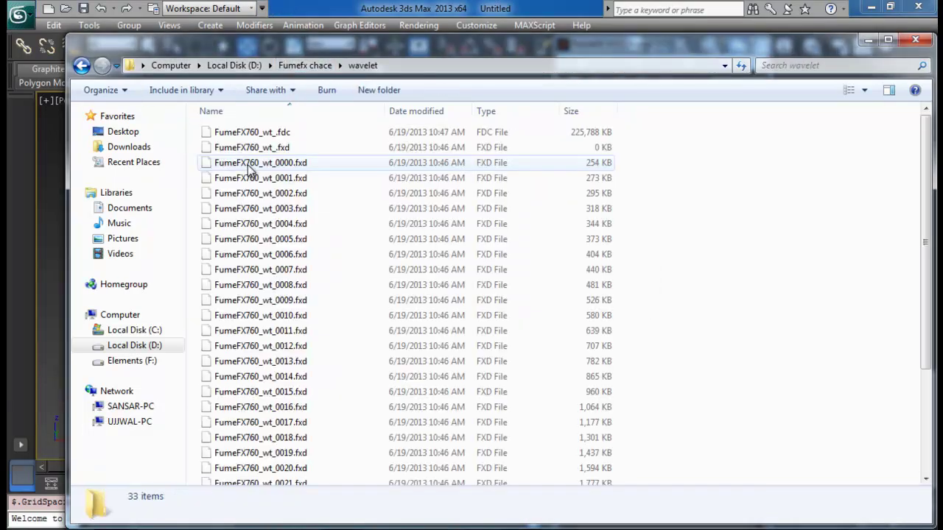
{"action": "key", "text": "ctrl+a"}
{"action": "key", "text": "Delete"}
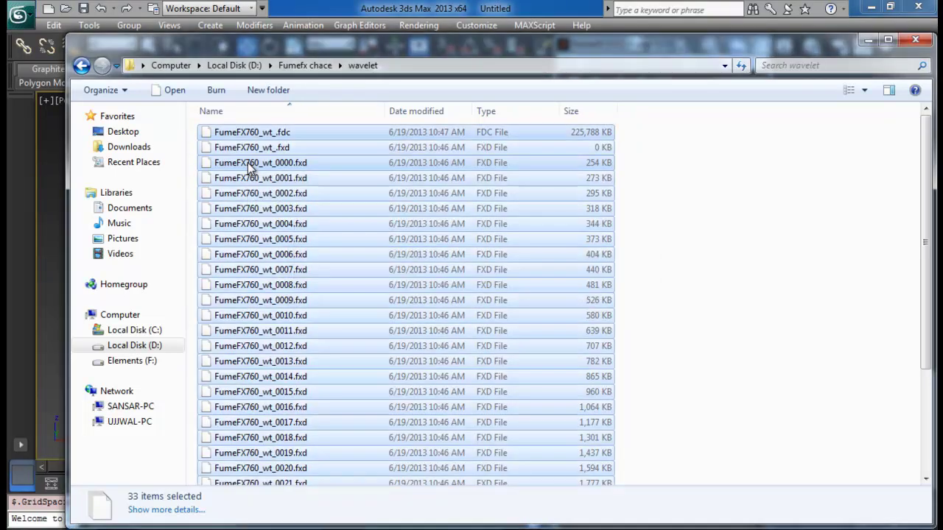
{"action": "key", "text": "Return"}
{"action": "left_click", "coordinate": [921, 39]}
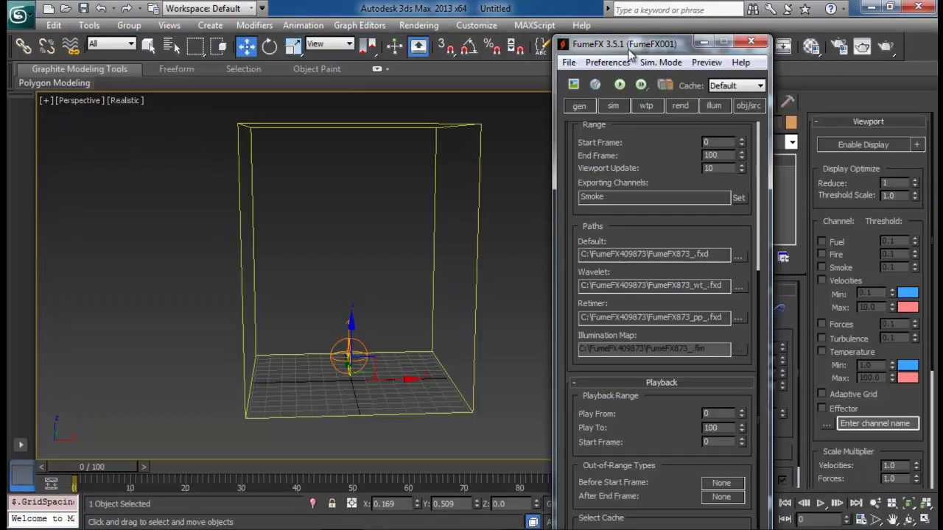
- Set the Default output path to the D:\Fumefx chace\default folder, keeping the file name FumeFX873_
{"action": "left_click_drag", "start_coordinate": [629, 47], "coordinate": [653, 26]}
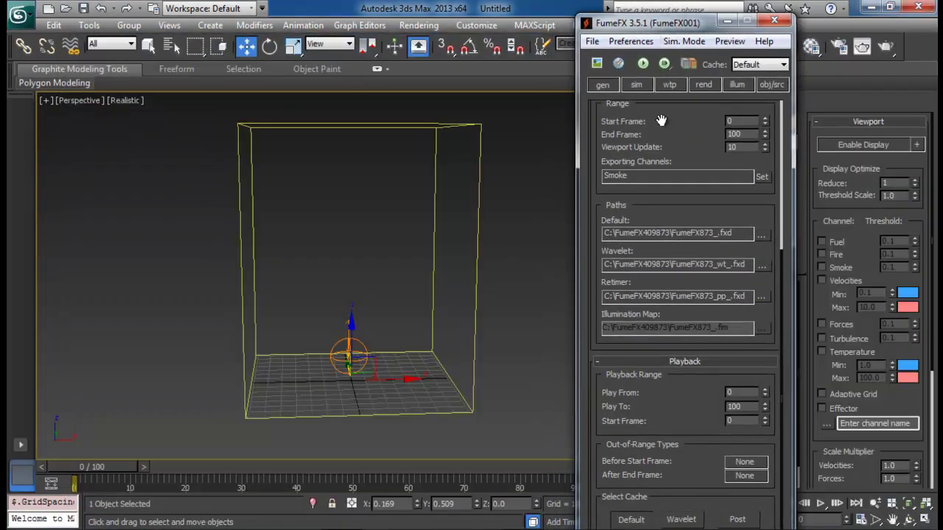
{"action": "left_click", "coordinate": [763, 236]}
{"action": "scroll", "coordinate": [350, 233], "scroll_direction": "down", "scroll_amount": 2}
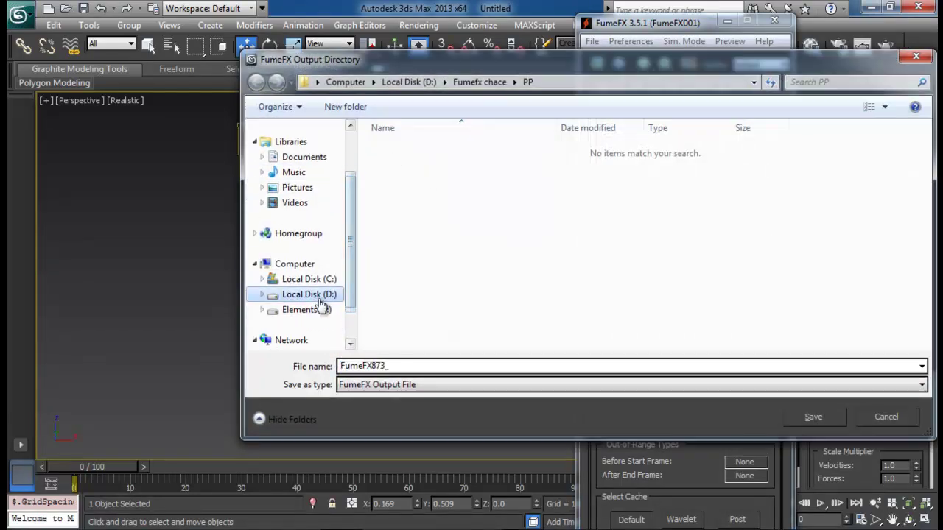
{"action": "left_click", "coordinate": [308, 294]}
{"action": "left_click", "coordinate": [417, 272]}
{"action": "double_click", "coordinate": [416, 271]}
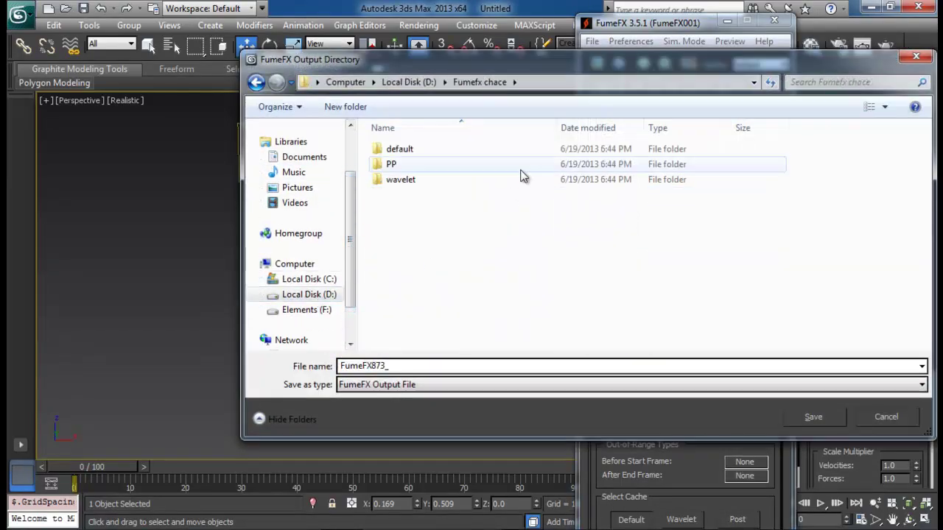
{"action": "double_click", "coordinate": [404, 153]}
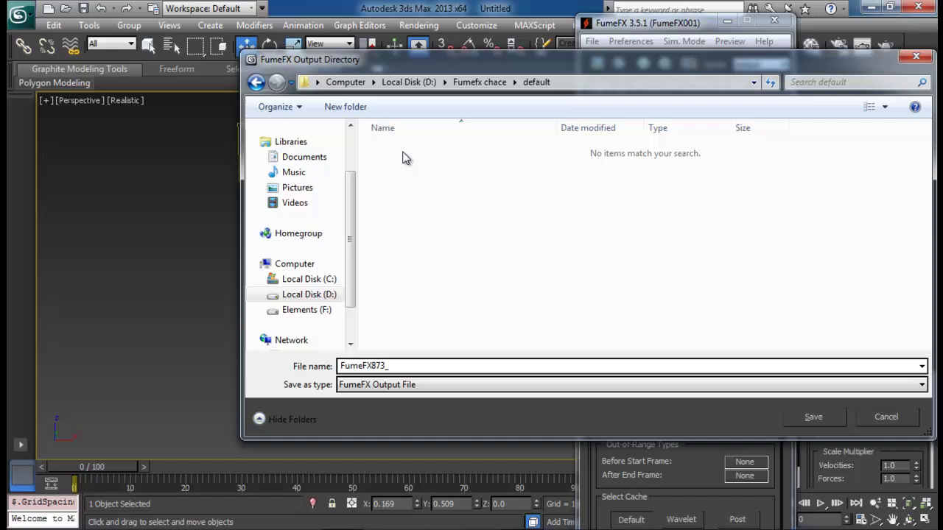
{"action": "left_click", "coordinate": [812, 418]}
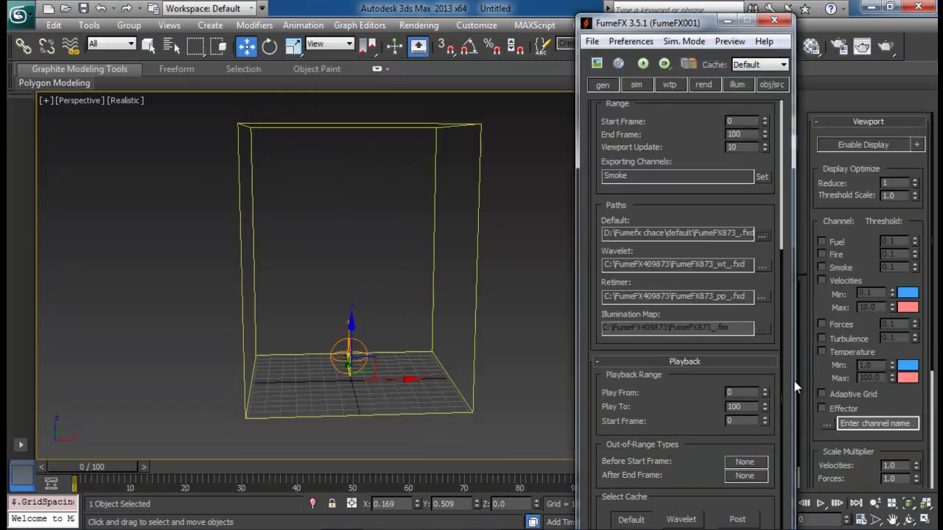
- Set the Wavelet output path to the D:\Fumefx chace\wavelet folder, keeping the file name FumeFX873_wt_
{"action": "left_click", "coordinate": [762, 266]}
{"action": "left_click", "coordinate": [480, 82]}
{"action": "left_click", "coordinate": [398, 181]}
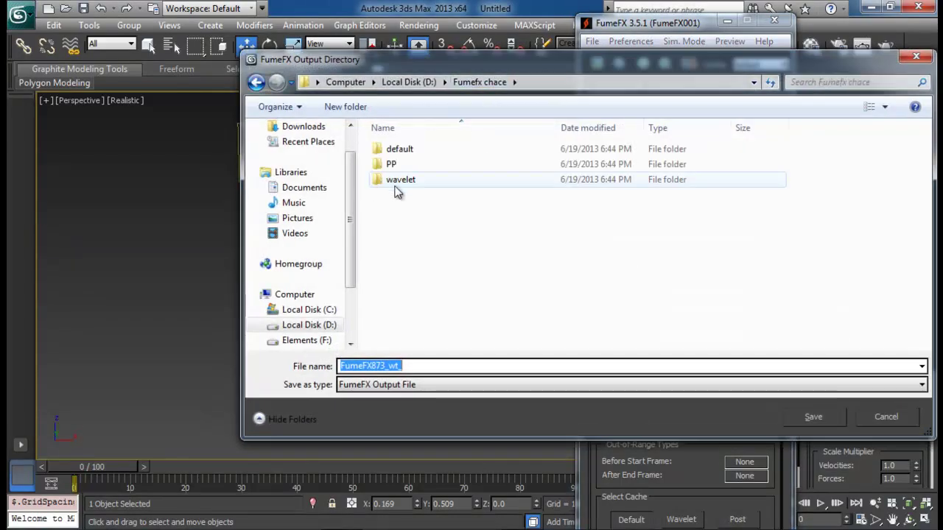
{"action": "double_click", "coordinate": [395, 184]}
{"action": "left_click", "coordinate": [813, 418]}
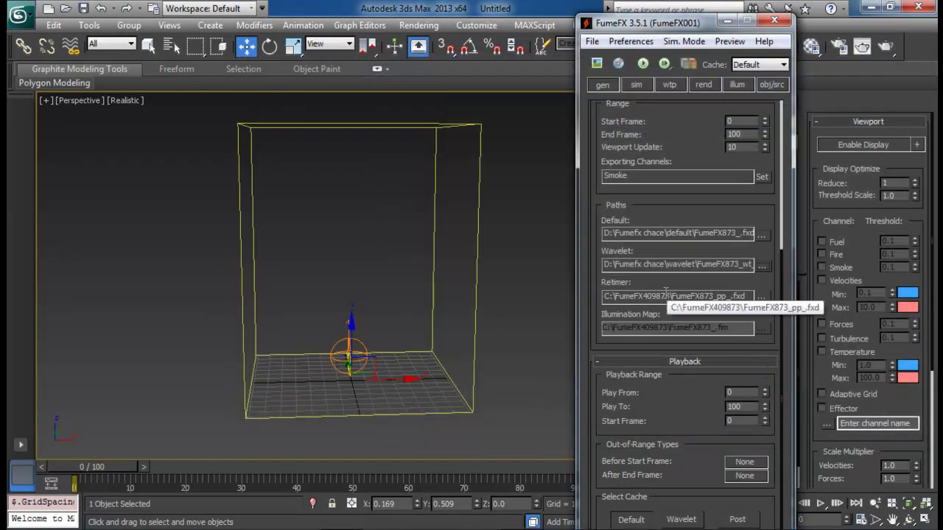
- Set the Retimer output path to the D:\Fumefx chace\PP folder, keeping the file name FumeFX873_pp_
{"action": "left_click", "coordinate": [762, 297]}
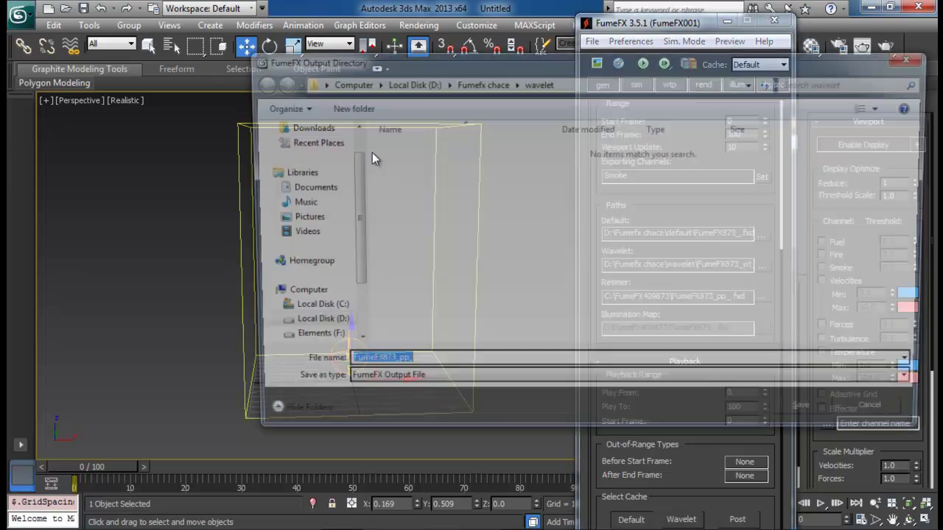
{"action": "left_click", "coordinate": [479, 81]}
{"action": "double_click", "coordinate": [389, 159]}
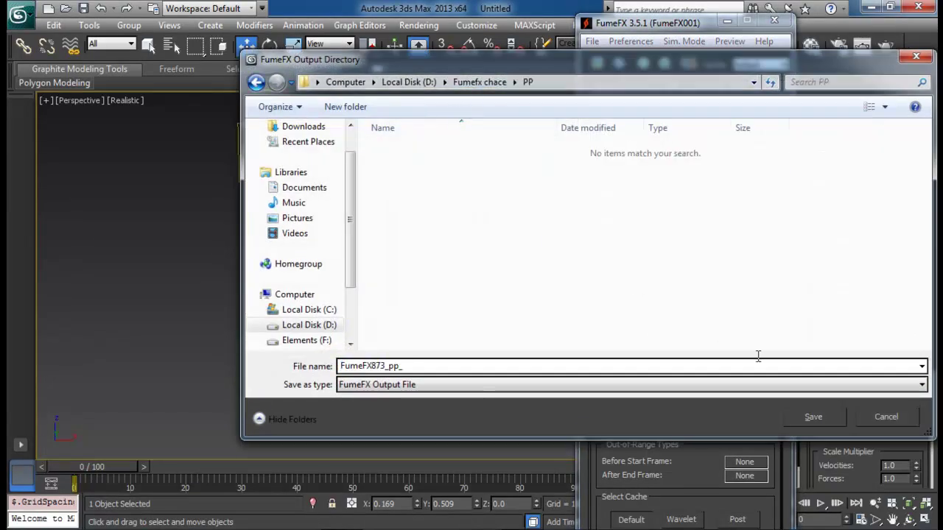
{"action": "left_click", "coordinate": [813, 417]}
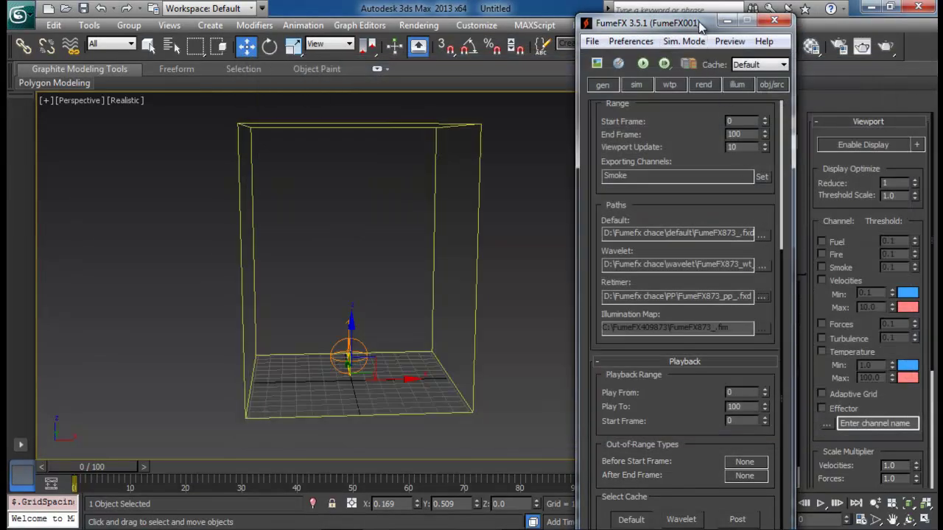
- Set the FumeFX simulation's Vorticity to 1.0 in the System parameters
{"action": "left_click_drag", "start_coordinate": [663, 23], "coordinate": [689, 77]}
{"action": "middle_click_drag", "start_coordinate": [448, 274], "coordinate": [450, 316], "text": "alt"}
{"action": "left_click", "coordinate": [661, 140]}
{"action": "left_click_drag", "start_coordinate": [696, 397], "coordinate": [668, 341]}
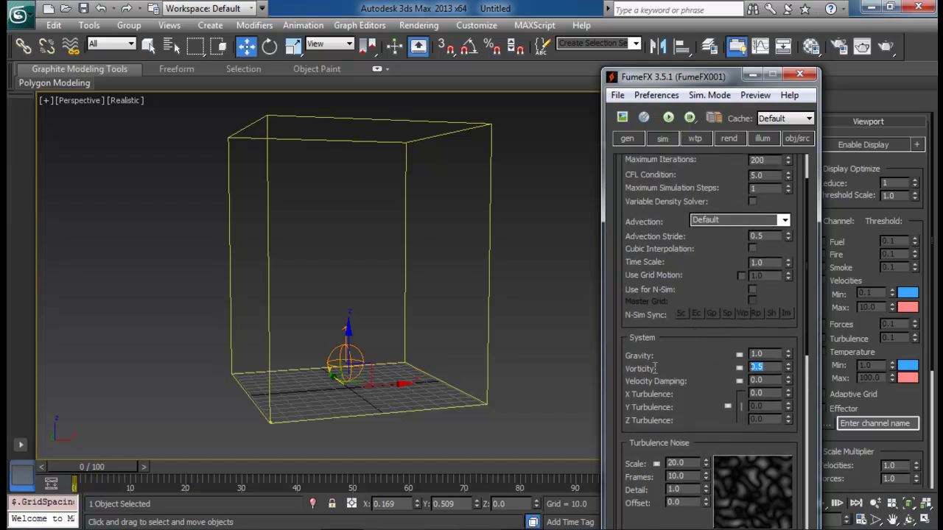
{"action": "key", "text": "Return"}
- Set the solver's Maximum Iterations to 75
{"action": "left_click_drag", "start_coordinate": [679, 265], "coordinate": [730, 389]}
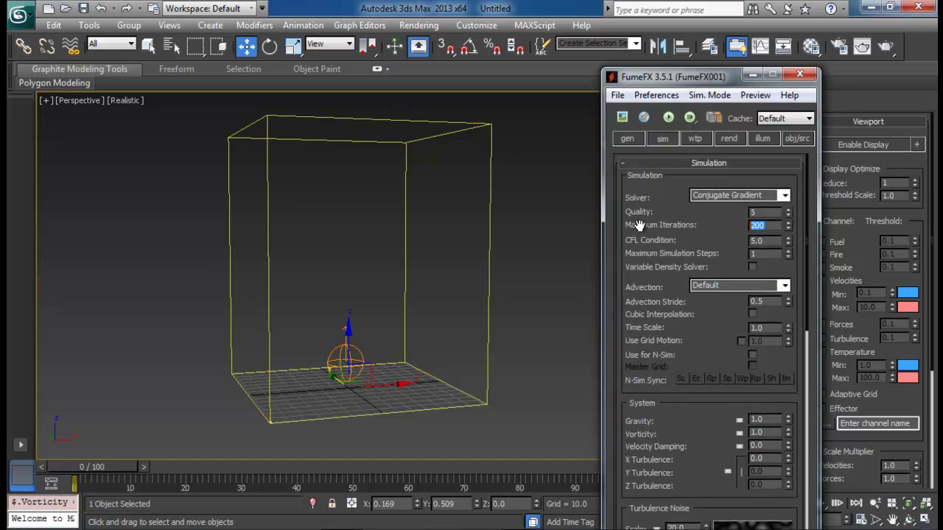
{"action": "type", "text": "5"}
{"action": "key", "text": "Return"}
- Set X Turbulence to 1.0, with a turbulence noise Scale of 10 and Detail of 5
{"action": "scroll", "coordinate": [699, 340], "scroll_direction": "down", "scroll_amount": 4}
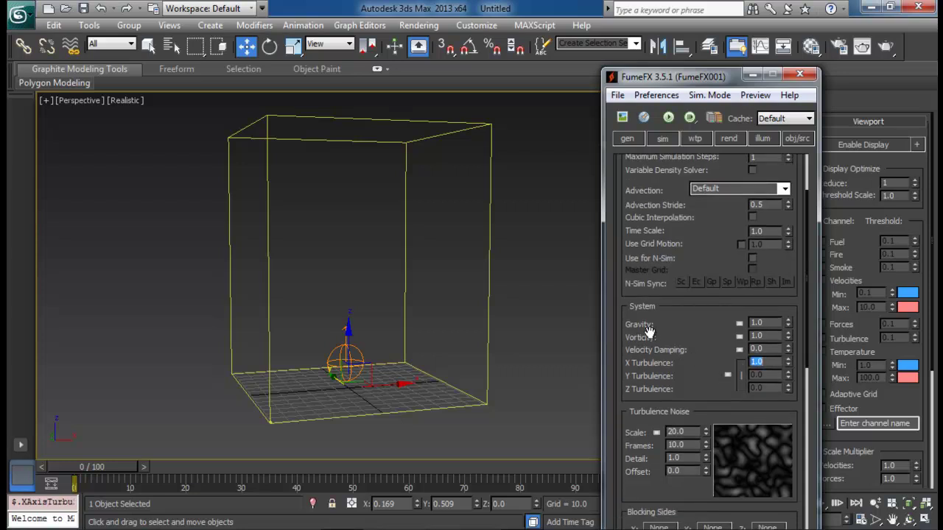
{"action": "double_click", "coordinate": [688, 431]}
{"action": "type", "text": "10"}
{"action": "key", "text": "Tab"}
{"action": "key", "text": "Tab"}
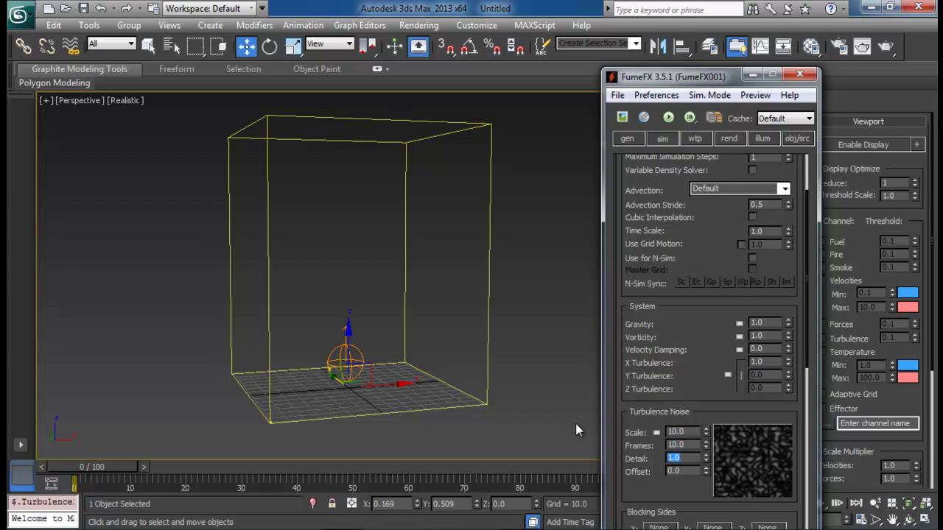
{"action": "type", "text": "5"}
{"action": "key", "text": "Return"}
- Set the simple source's Temperature amount to 750 and its Smoke amount to 10
{"action": "scroll", "coordinate": [641, 291], "scroll_direction": "up", "scroll_amount": 3}
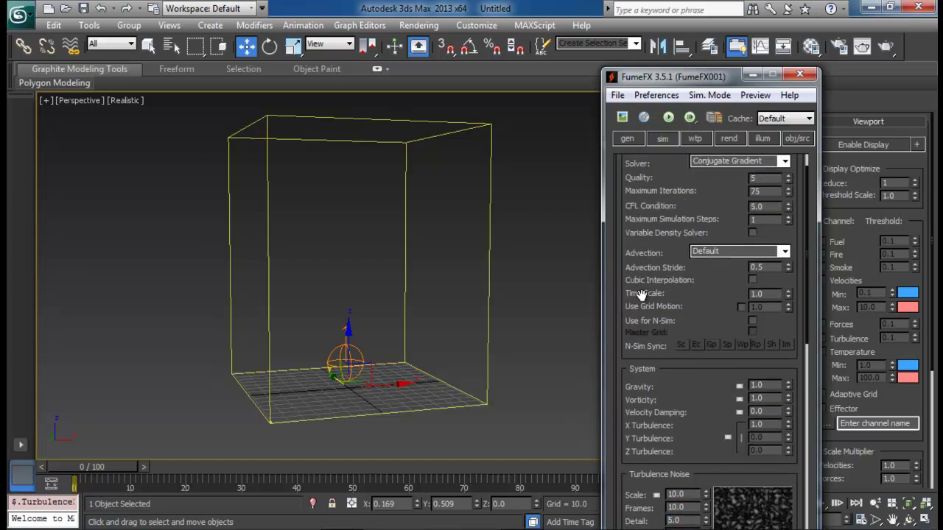
{"action": "left_click_drag", "start_coordinate": [702, 435], "coordinate": [700, 227]}
{"action": "left_click_drag", "start_coordinate": [712, 460], "coordinate": [711, 171]}
{"action": "left_click", "coordinate": [763, 138]}
{"action": "left_click", "coordinate": [797, 139]}
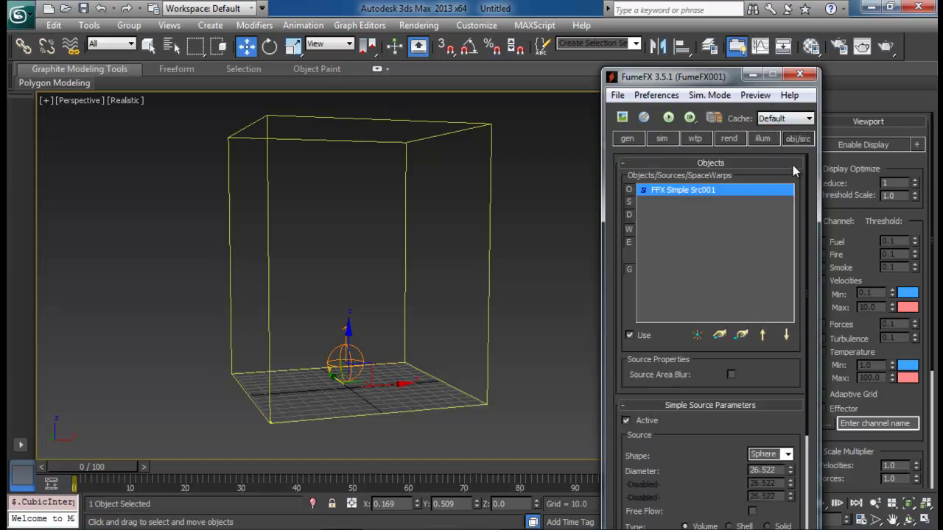
{"action": "scroll", "coordinate": [718, 474], "scroll_direction": "down", "scroll_amount": 1}
{"action": "scroll", "coordinate": [719, 474], "scroll_direction": "down", "scroll_amount": 3}
{"action": "double_click", "coordinate": [757, 377]}
{"action": "type", "text": "750"}
{"action": "key", "text": "Return"}
{"action": "scroll", "coordinate": [708, 372], "scroll_direction": "down", "scroll_amount": 1}
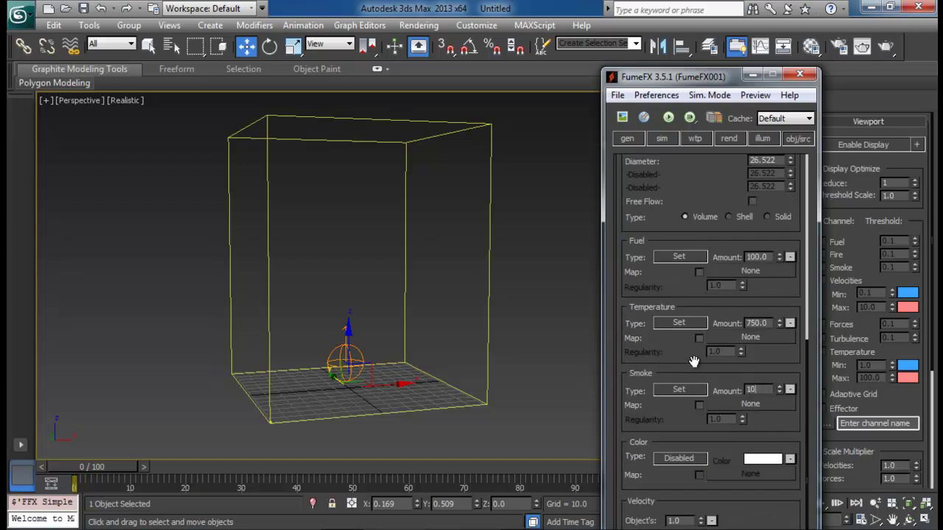
- Bring up the Smoke section of the FumeFX rendering parameters
{"action": "scroll", "coordinate": [673, 178], "scroll_direction": "up", "scroll_amount": 5}
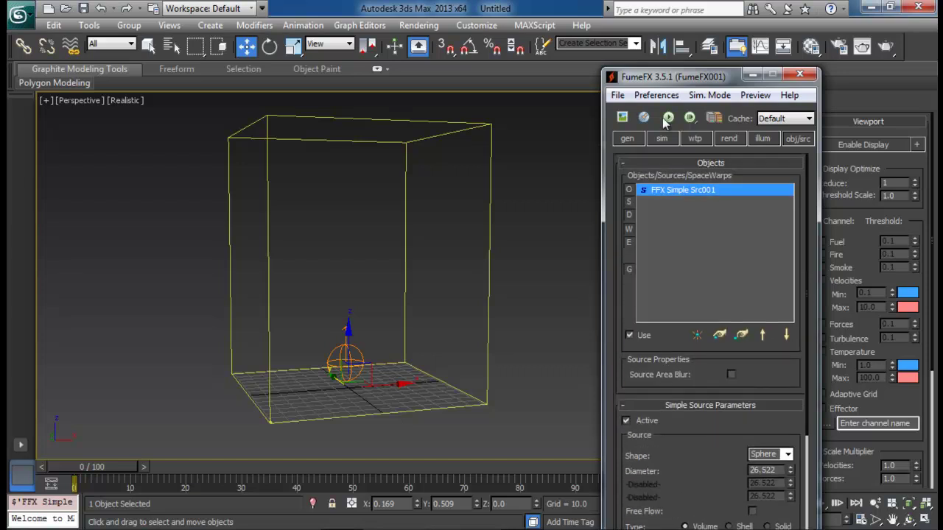
{"action": "left_click", "coordinate": [730, 139]}
{"action": "scroll", "coordinate": [736, 398], "scroll_direction": "down", "scroll_amount": 7}
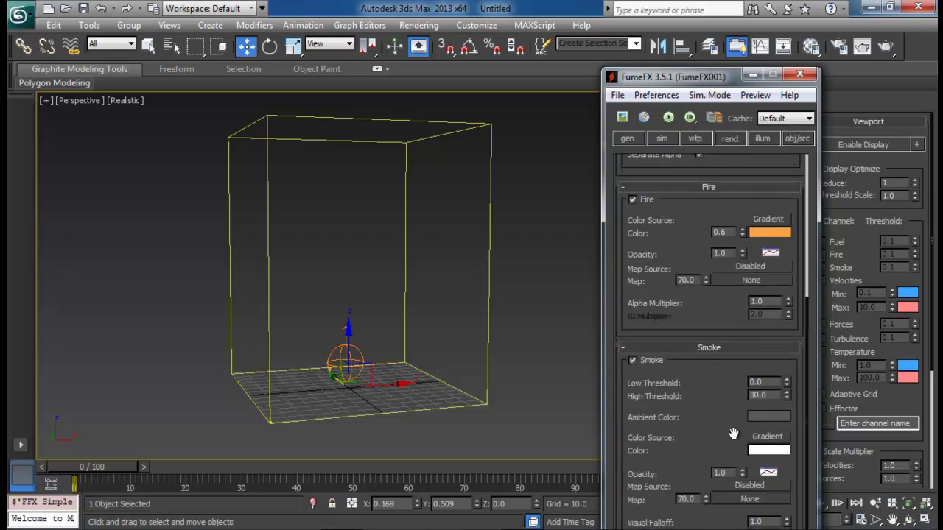
{"action": "left_click", "coordinate": [760, 356]}
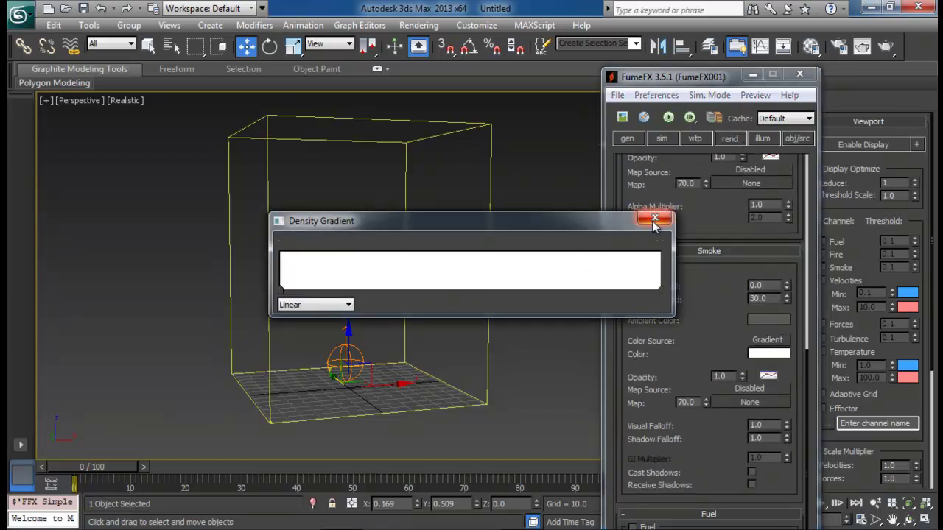
{"action": "left_click", "coordinate": [659, 217]}
{"action": "left_click", "coordinate": [771, 358]}
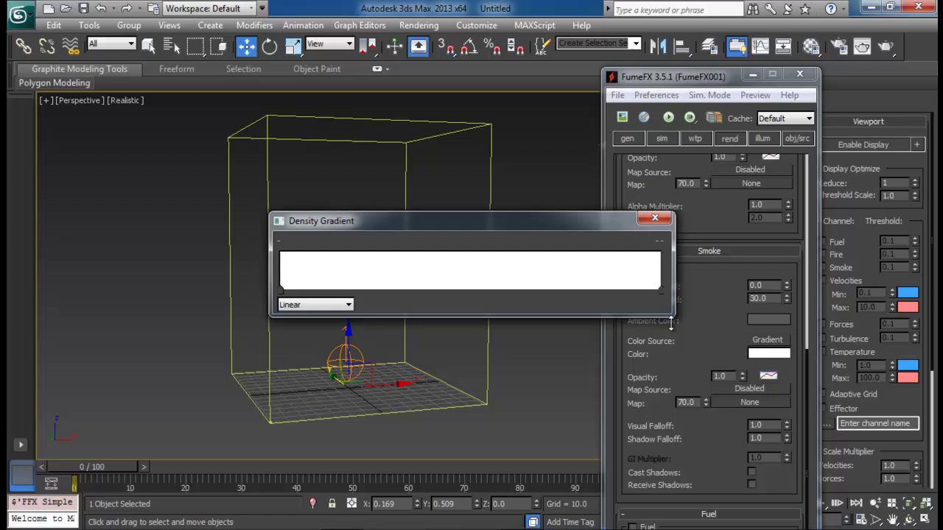
{"action": "left_click", "coordinate": [656, 218]}
- Replace the smoke's color gradient with a single dark gray of RGB 37, 37, 37
{"action": "right_click", "coordinate": [759, 355]}
{"action": "left_click", "coordinate": [791, 361]}
{"action": "left_click", "coordinate": [779, 356]}
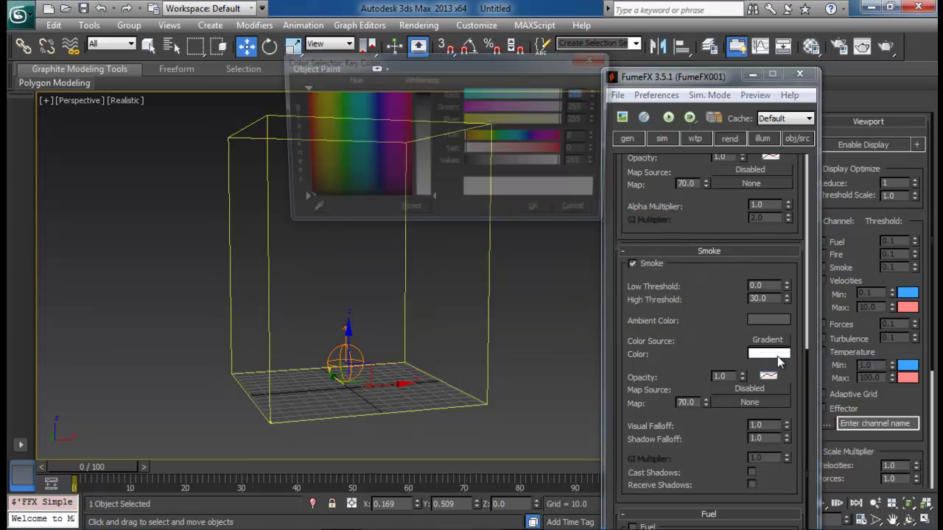
{"action": "left_click_drag", "start_coordinate": [422, 118], "coordinate": [421, 111]}
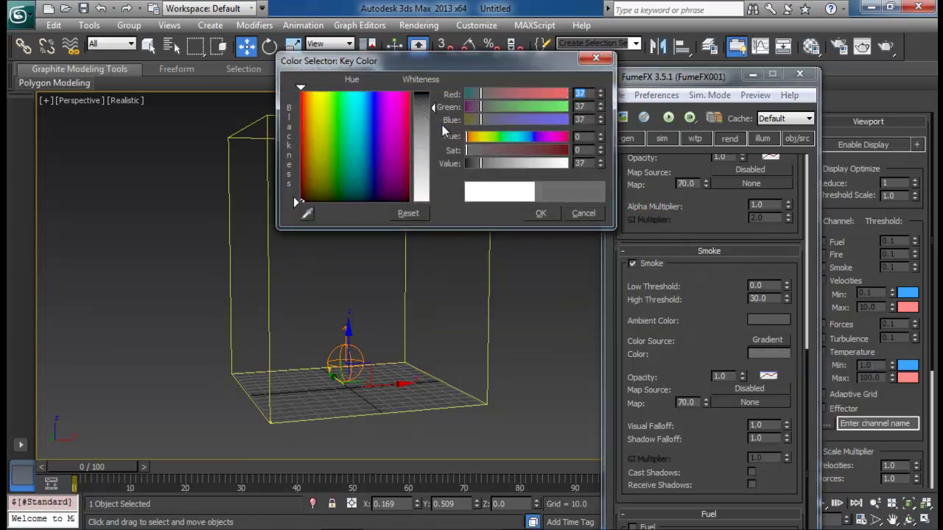
{"action": "left_click", "coordinate": [541, 213]}
- Open the FumeFX output preview window and shrink it so the FumeFX settings stay accessible
{"action": "left_click", "coordinate": [621, 118]}
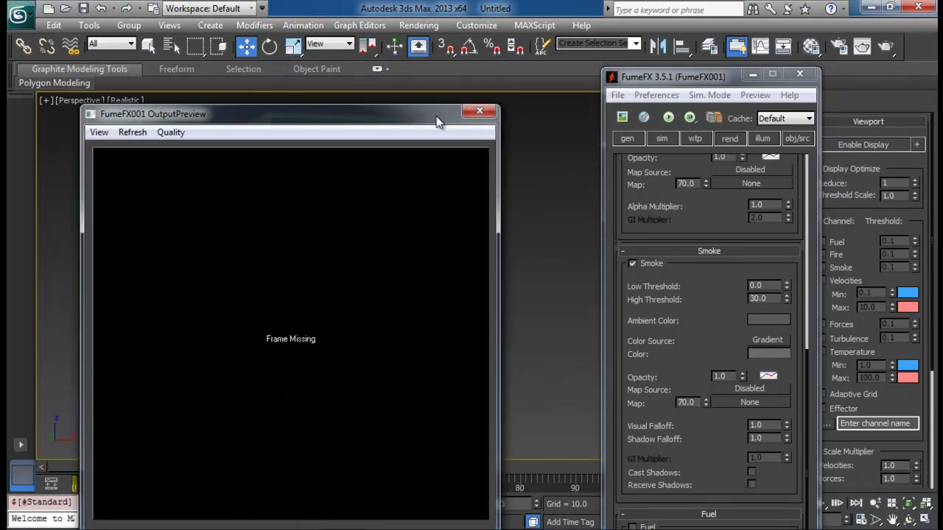
{"action": "left_click_drag", "start_coordinate": [437, 118], "coordinate": [390, 59]}
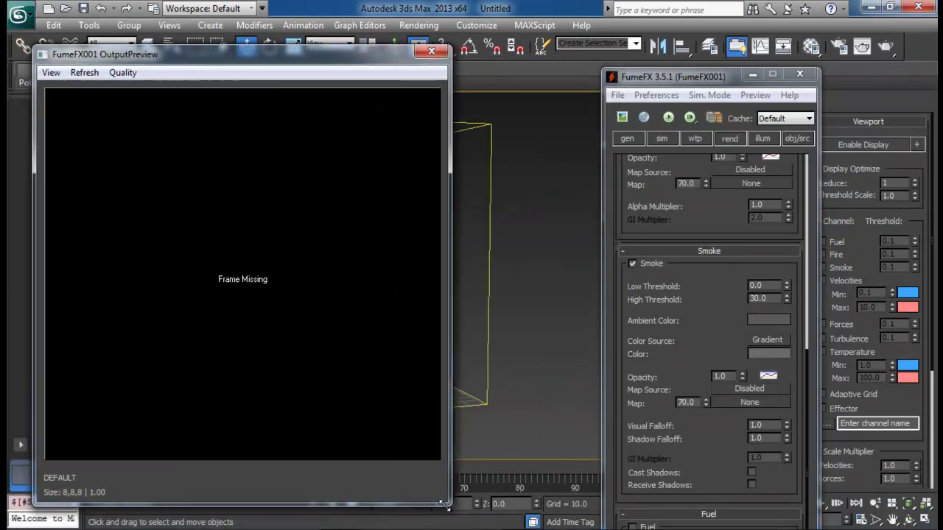
{"action": "left_click_drag", "start_coordinate": [450, 505], "coordinate": [337, 393]}
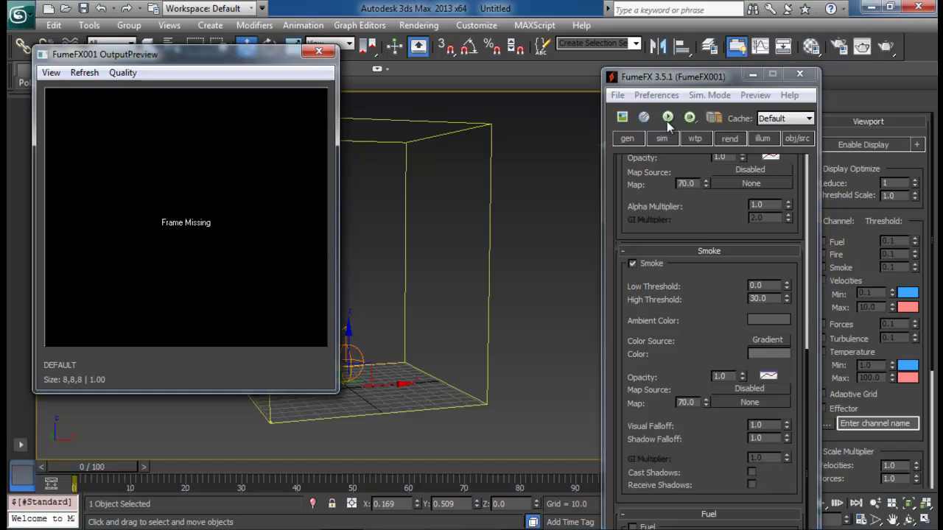
- Run the simulation in Default mode and preview the simulated smoke around frames 34 and 35
{"action": "left_click", "coordinate": [703, 95]}
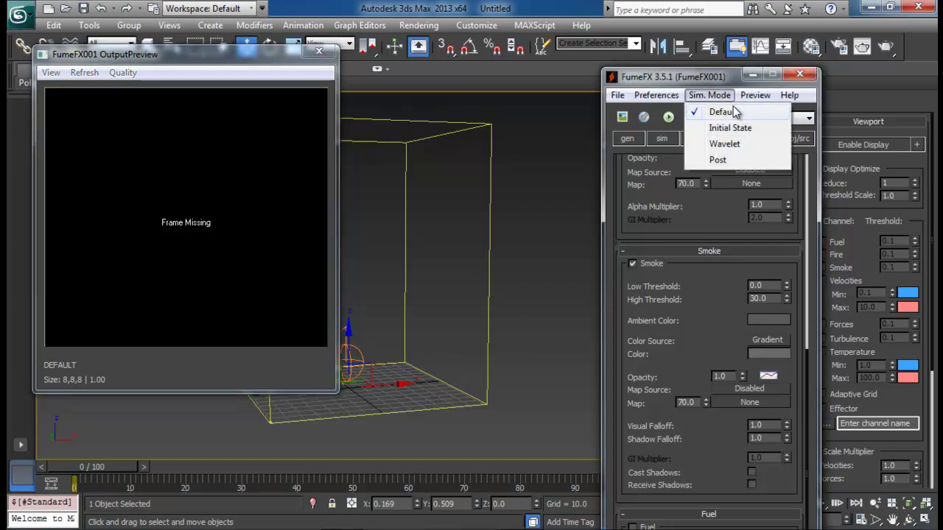
{"action": "left_click", "coordinate": [734, 112]}
{"action": "left_click", "coordinate": [668, 117]}
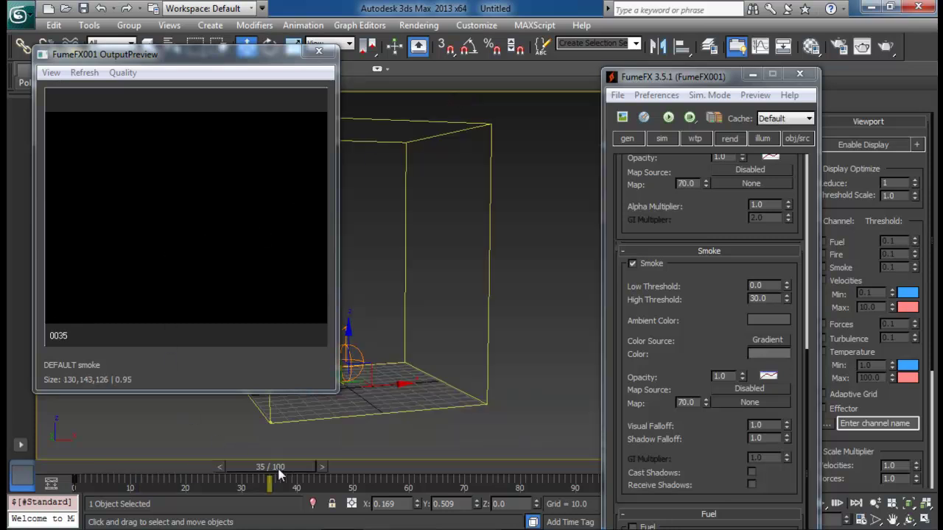
{"action": "left_click_drag", "start_coordinate": [279, 470], "coordinate": [189, 467]}
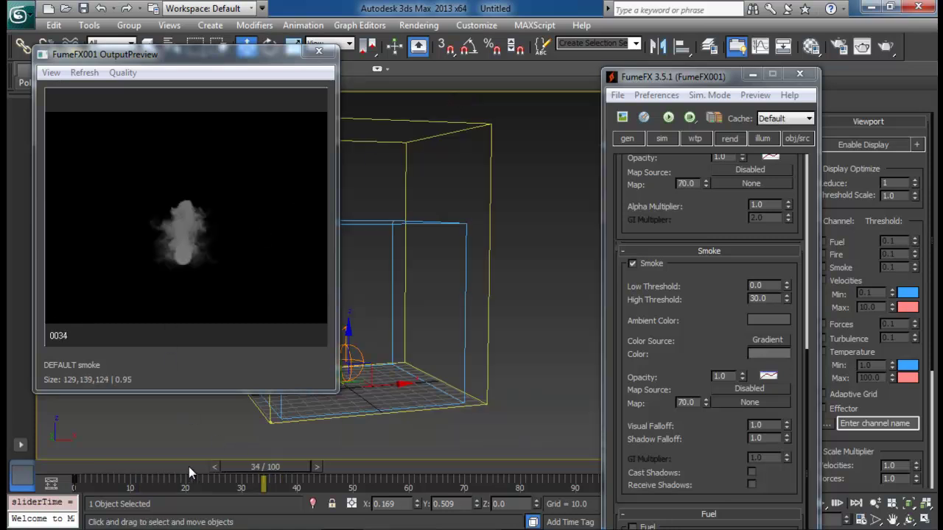
{"action": "left_click", "coordinate": [317, 467]}
- Set the scene's animation end time to frame 35 in the time configuration
{"action": "left_click_drag", "start_coordinate": [710, 83], "coordinate": [676, 20]}
{"action": "left_click", "coordinate": [847, 521]}
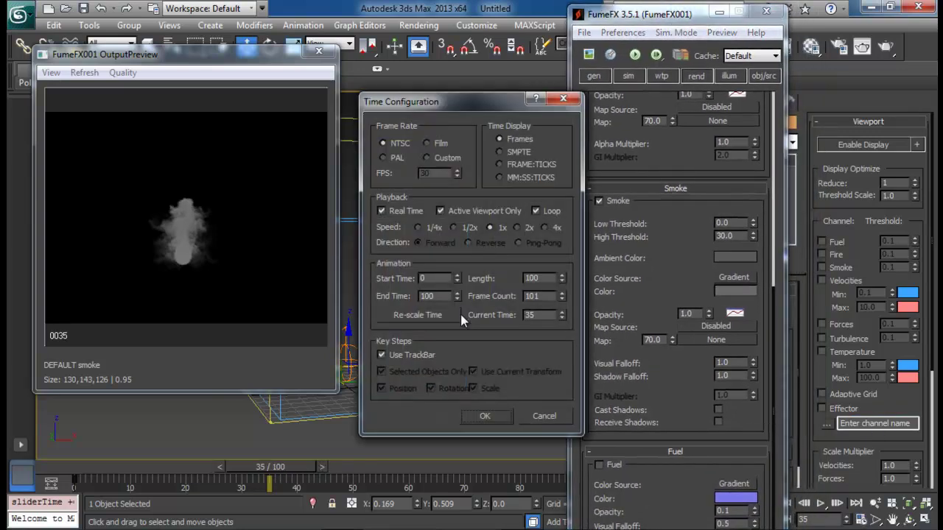
{"action": "left_click_drag", "start_coordinate": [440, 298], "coordinate": [407, 297]}
{"action": "type", "text": "35"}
{"action": "key", "text": "Return"}
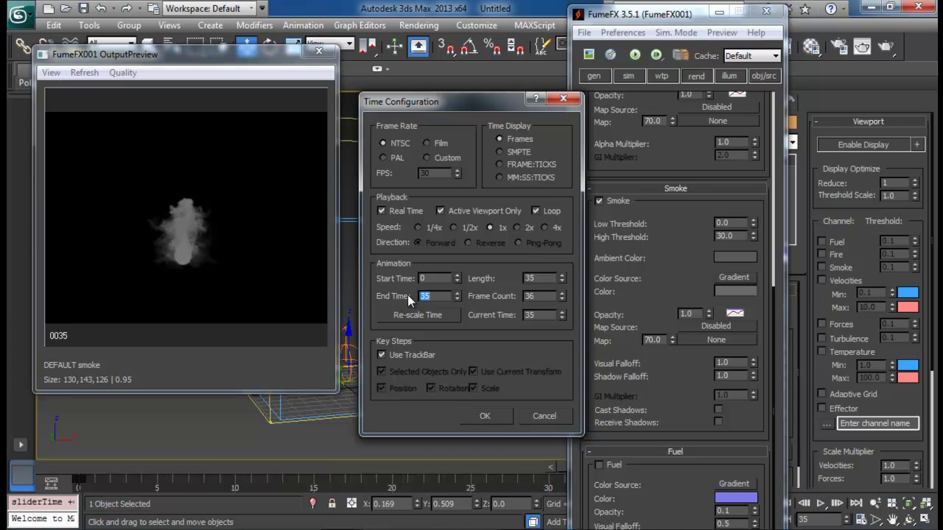
{"action": "left_click", "coordinate": [486, 416]}
- Set both the FumeFX output End Frame and the playback Play To value to 35
{"action": "left_click_drag", "start_coordinate": [696, 262], "coordinate": [697, 414]}
{"action": "left_click", "coordinate": [595, 76]}
{"action": "scroll", "coordinate": [676, 276], "scroll_direction": "down", "scroll_amount": 4}
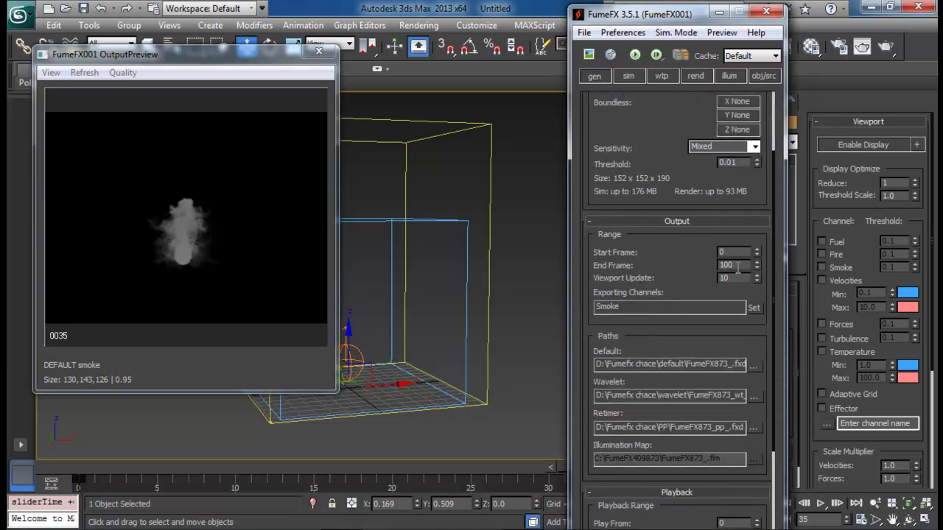
{"action": "type", "text": "300"}
{"action": "key", "text": "Return"}
{"action": "type", "text": "35"}
{"action": "scroll", "coordinate": [616, 398], "scroll_direction": "down", "scroll_amount": 7}
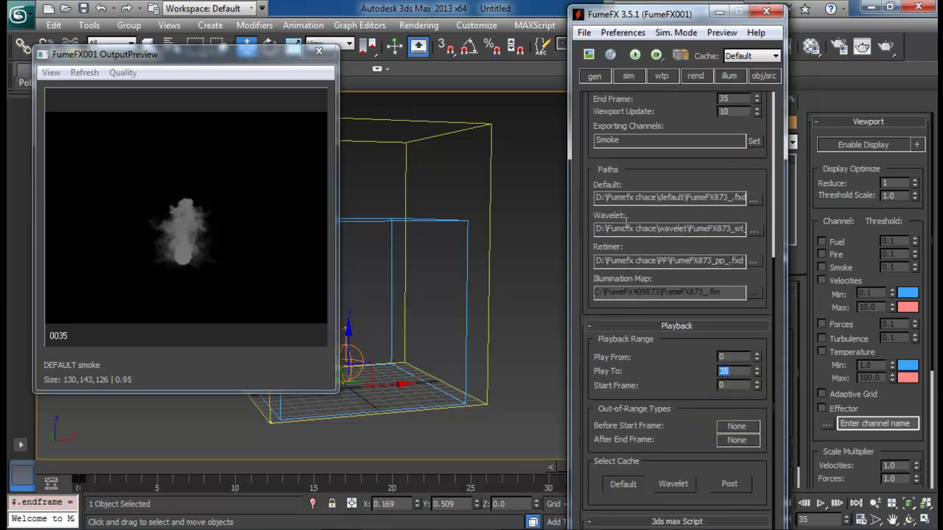
- Switch to Windows Explorer and review the simulated cache files in D:\Fumefx chace\default
{"action": "scroll", "coordinate": [652, 207], "scroll_direction": "up", "scroll_amount": 11}
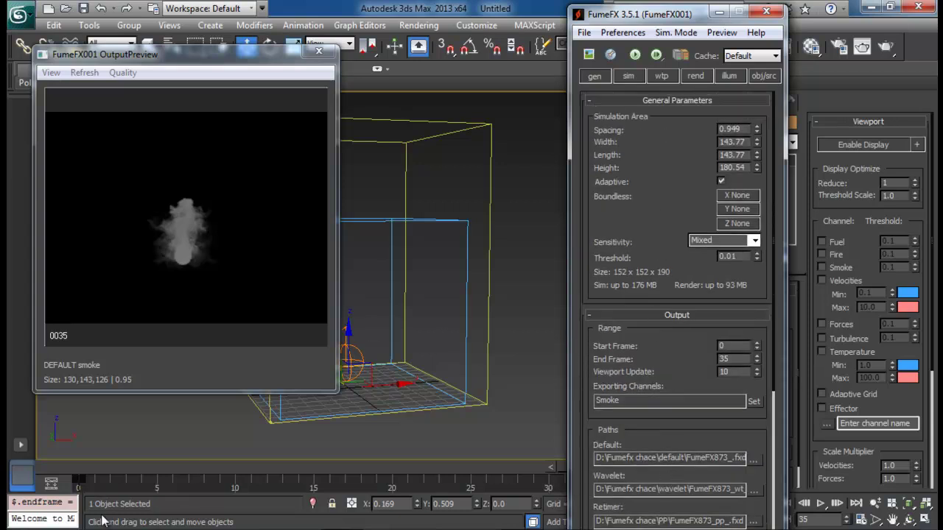
{"action": "key", "text": "super+e"}
{"action": "left_click", "coordinate": [134, 345]}
{"action": "double_click", "coordinate": [251, 254]}
{"action": "left_click", "coordinate": [240, 136]}
{"action": "double_click", "coordinate": [241, 136]}
{"action": "scroll", "coordinate": [295, 219], "scroll_direction": "down", "scroll_amount": 4}
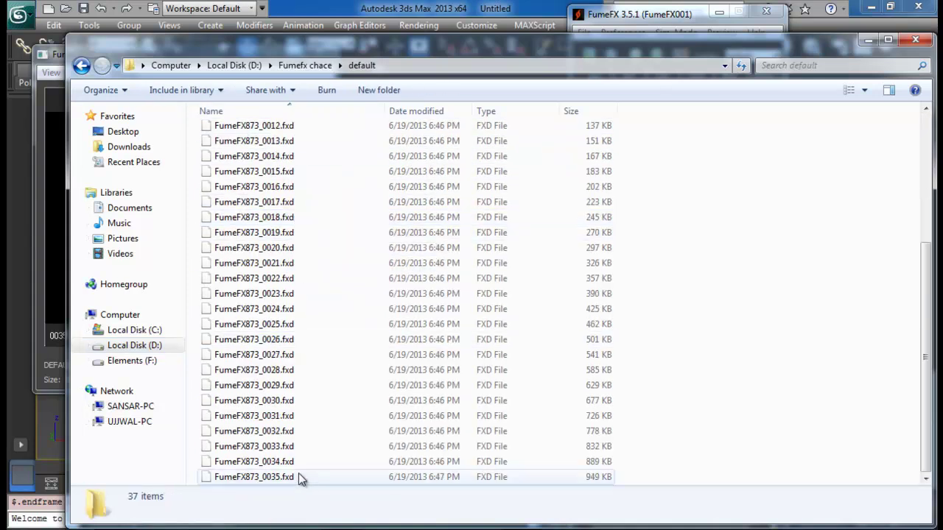
{"action": "scroll", "coordinate": [300, 271], "scroll_direction": "up", "scroll_amount": 4}
- Switch back to 3ds Max, turn off the Adaptive grid option, and clear the preview and FumeFX windows from the viewport
{"action": "left_click", "coordinate": [648, 14]}
{"action": "left_click_drag", "start_coordinate": [656, 125], "coordinate": [670, 365]}
{"action": "left_click_drag", "start_coordinate": [289, 55], "coordinate": [322, 109]}
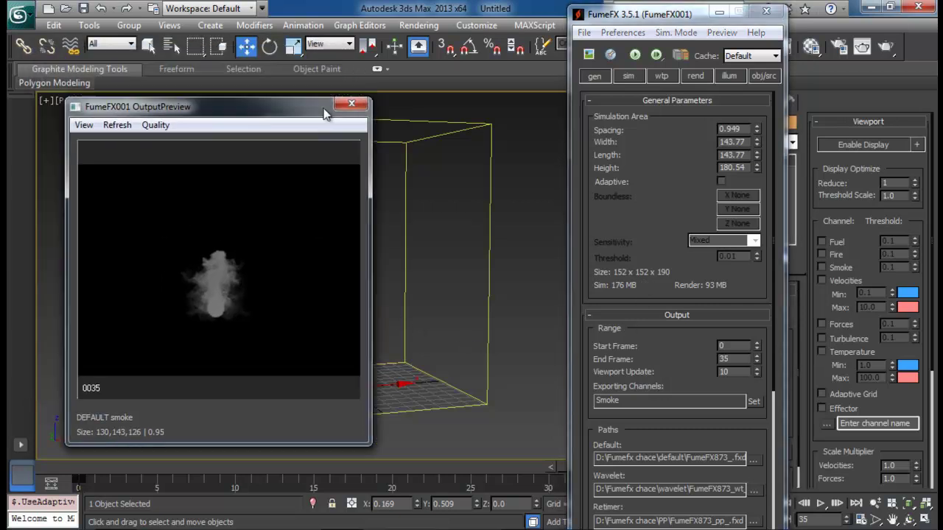
{"action": "left_click", "coordinate": [351, 106]}
{"action": "left_click", "coordinate": [719, 12]}
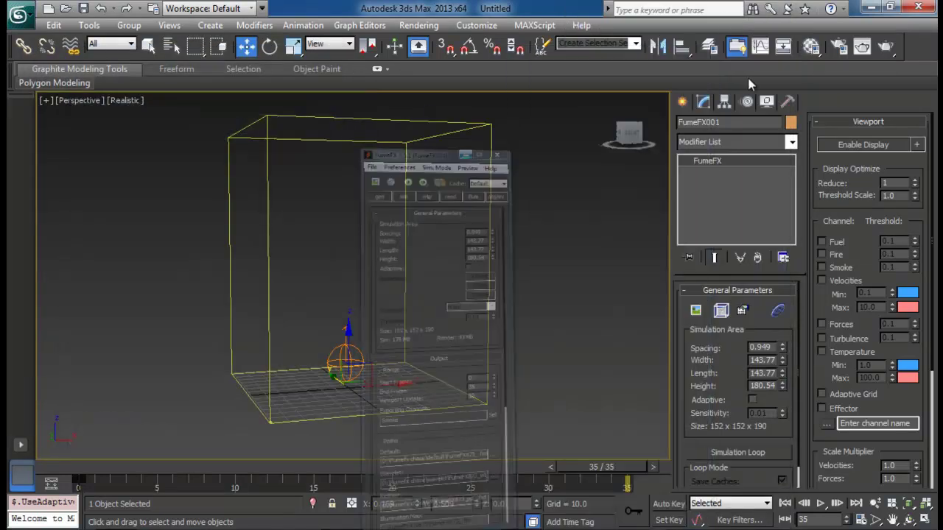
- Create a standard Target Spot light aimed at the base of the FumeFX grid, with a target distance of about 394
{"action": "left_click", "coordinate": [682, 101]}
{"action": "left_click", "coordinate": [722, 126]}
{"action": "left_click", "coordinate": [723, 146]}
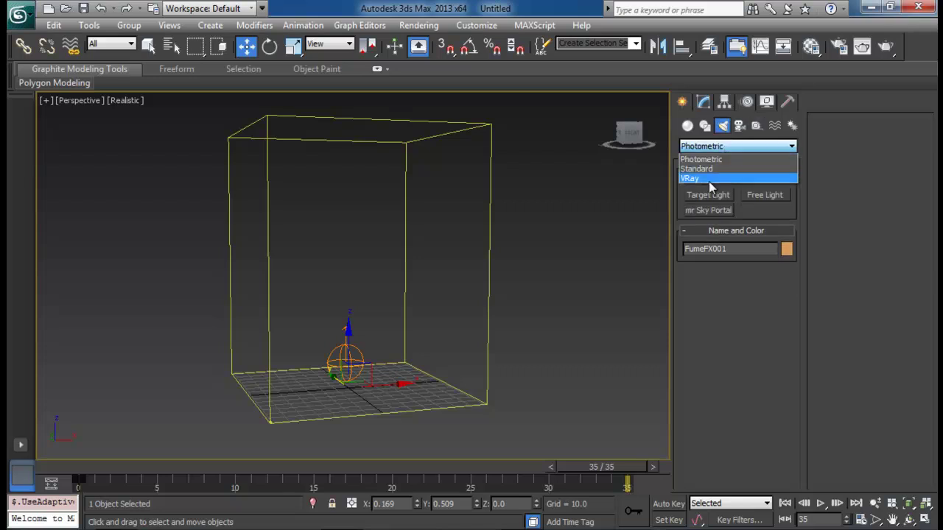
{"action": "left_click", "coordinate": [707, 164]}
{"action": "left_click", "coordinate": [718, 195]}
{"action": "scroll", "coordinate": [316, 324], "scroll_direction": "down", "scroll_amount": 3}
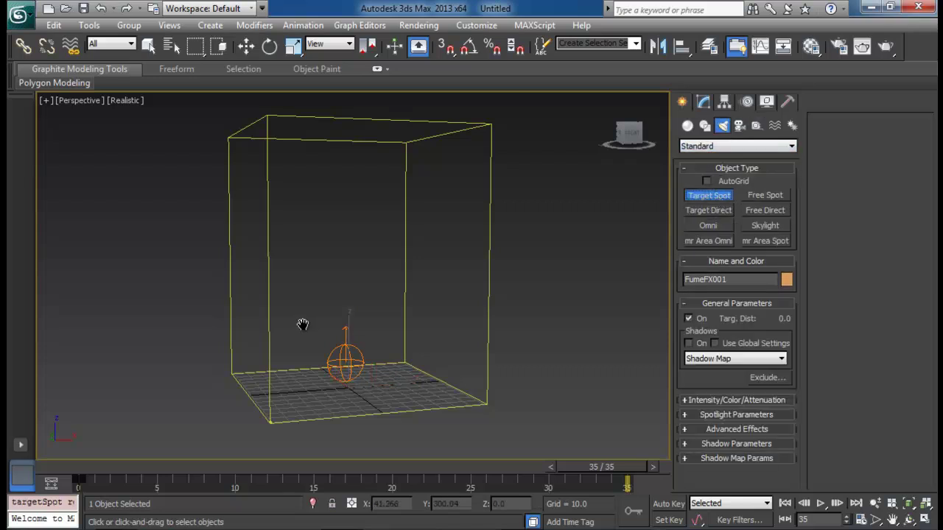
{"action": "scroll", "coordinate": [419, 331], "scroll_direction": "down", "scroll_amount": 2}
{"action": "scroll", "coordinate": [413, 366], "scroll_direction": "down", "scroll_amount": 2}
{"action": "left_click_drag", "start_coordinate": [274, 390], "coordinate": [348, 309]}
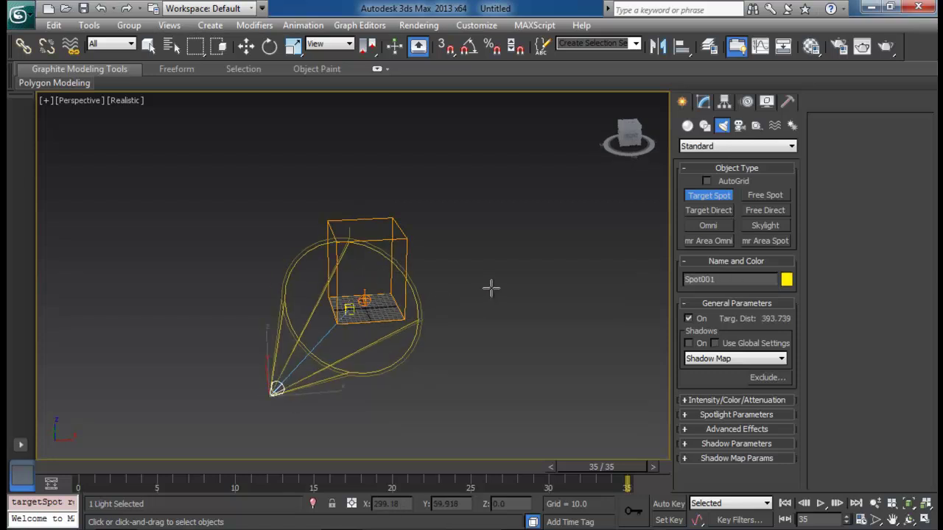
{"action": "right_click", "coordinate": [491, 288]}
- Switch the perspective viewport to look through the new spotlight
{"action": "middle_click_drag", "start_coordinate": [376, 342], "coordinate": [408, 315], "text": "alt"}
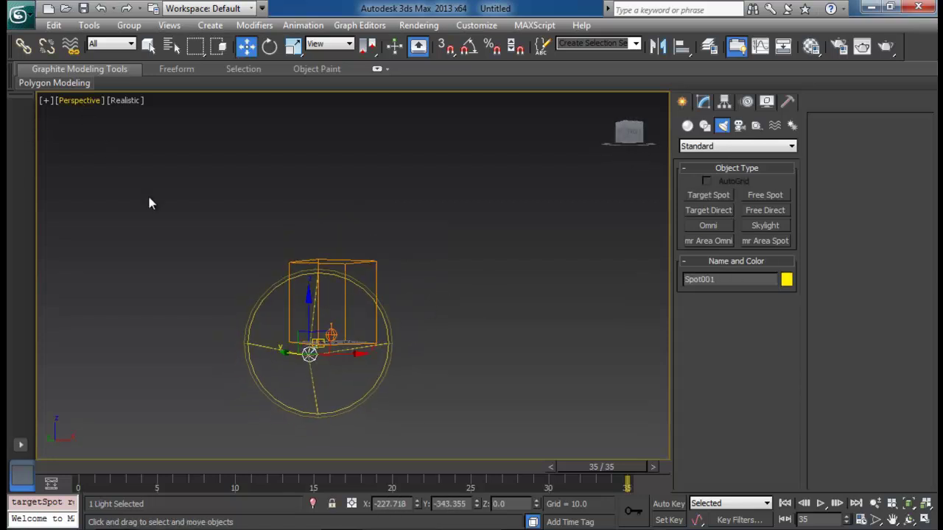
{"action": "left_click", "coordinate": [79, 100]}
{"action": "mouse_move", "coordinate": [209, 138]}
{"action": "left_click", "coordinate": [287, 135]}
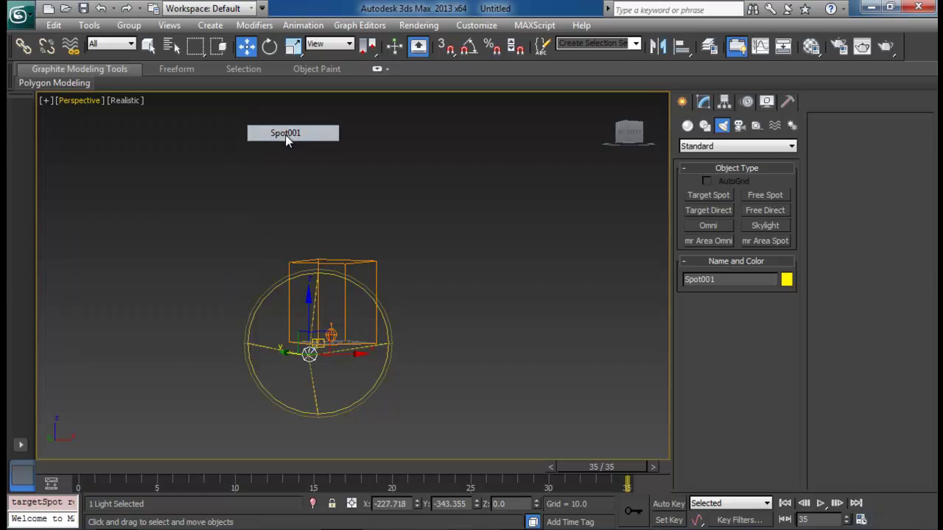
- Orbit the spotlight through its own view so it shines down on the FumeFX grid with the whole grid inside its cone
{"action": "middle_click_drag", "start_coordinate": [421, 237], "coordinate": [394, 340]}
{"action": "left_click", "coordinate": [911, 521]}
{"action": "left_click_drag", "start_coordinate": [343, 368], "coordinate": [378, 273]}
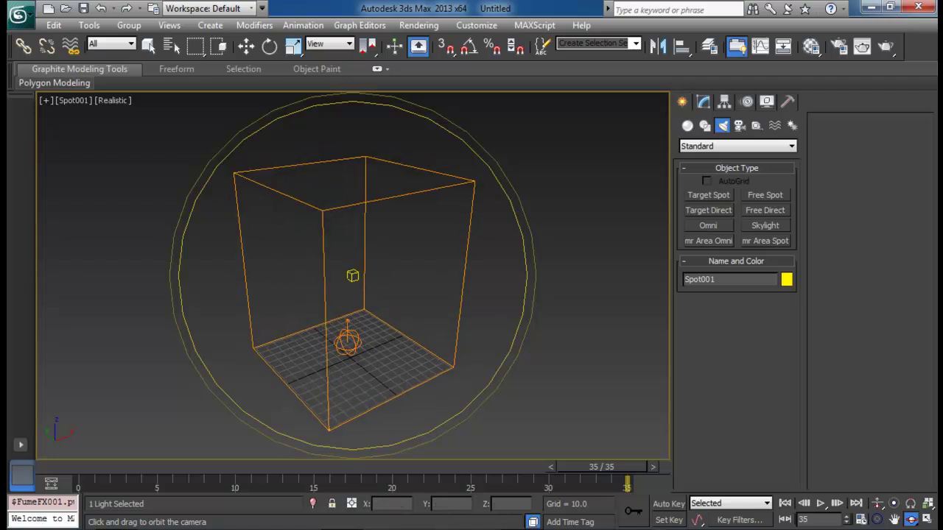
{"action": "right_click", "coordinate": [514, 316]}
- Return the spotlight viewport to the Perspective view and frame the light together with the grid
{"action": "left_click", "coordinate": [61, 103]}
{"action": "left_click", "coordinate": [127, 154]}
{"action": "middle_click_drag", "start_coordinate": [475, 287], "coordinate": [448, 265], "text": "alt"}
{"action": "scroll", "coordinate": [430, 286], "scroll_direction": "down", "scroll_amount": 4}
{"action": "scroll", "coordinate": [446, 273], "scroll_direction": "up", "scroll_amount": 5}
- Enable the spotlight's shadows with the Ray Traced Shadows type and turn on its atmosphere shadows
{"action": "left_click", "coordinate": [696, 104]}
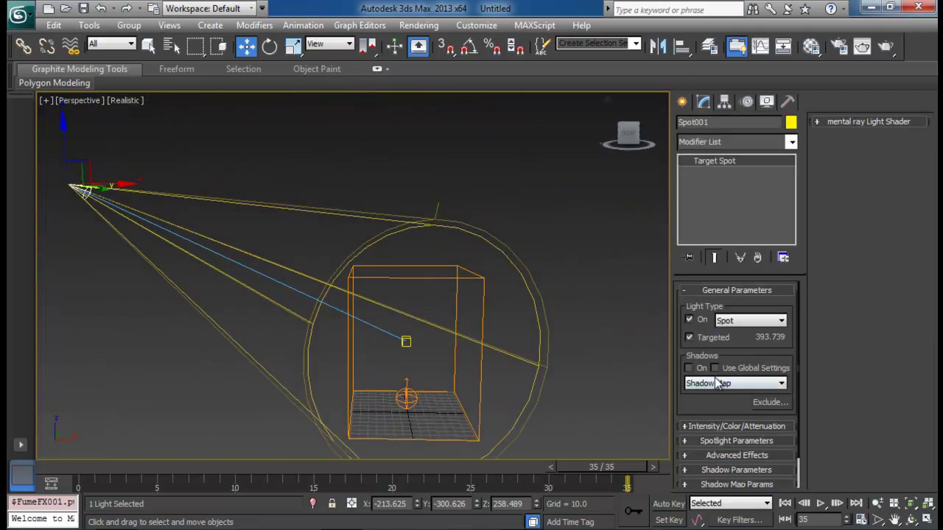
{"action": "left_click", "coordinate": [689, 367]}
{"action": "left_click", "coordinate": [750, 383]}
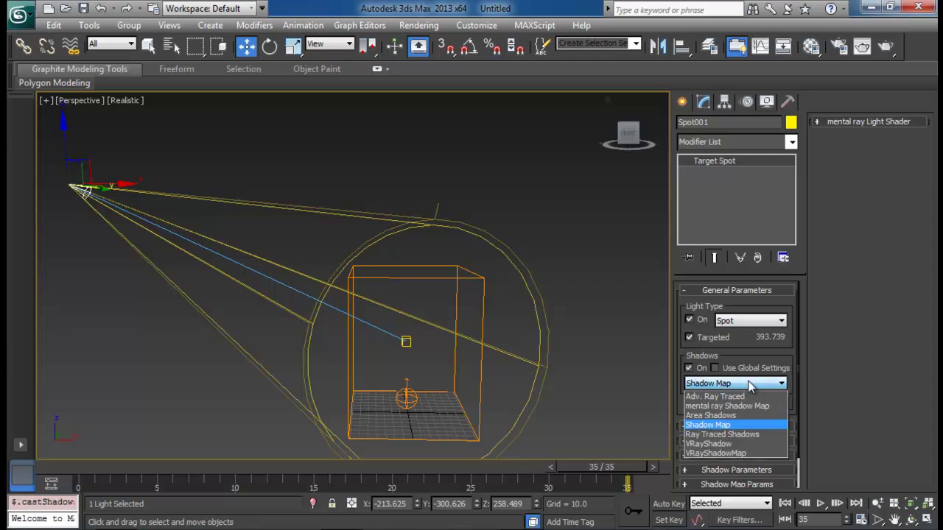
{"action": "left_click", "coordinate": [730, 435]}
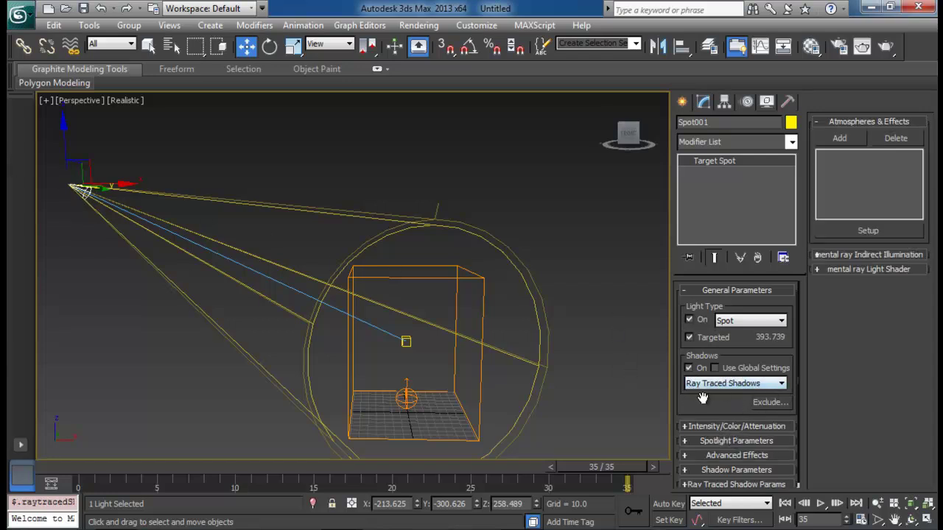
{"action": "left_click", "coordinate": [722, 470]}
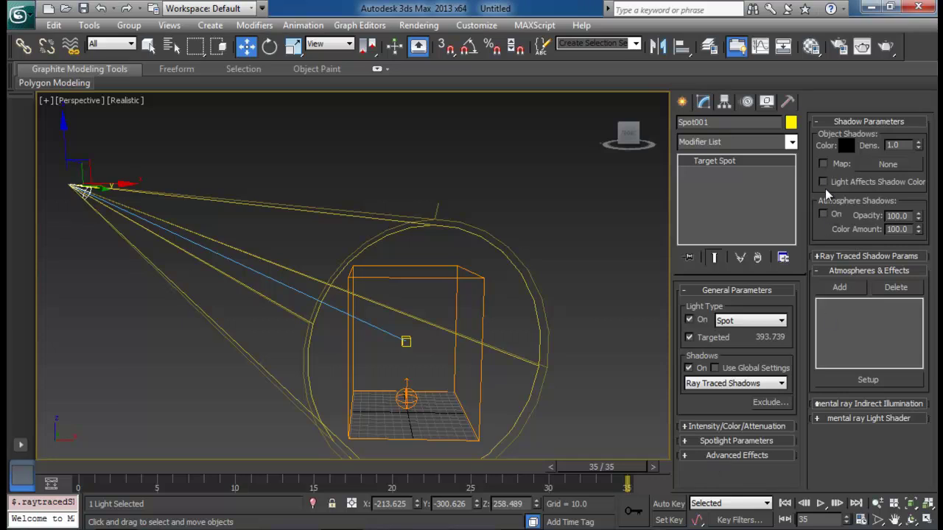
{"action": "left_click", "coordinate": [823, 214]}
- Open the FumeFX rendering parameters of the grid and enable Cast Shadows and Receive Shadows for the smoke
{"action": "scroll", "coordinate": [452, 337], "scroll_direction": "up", "scroll_amount": 5}
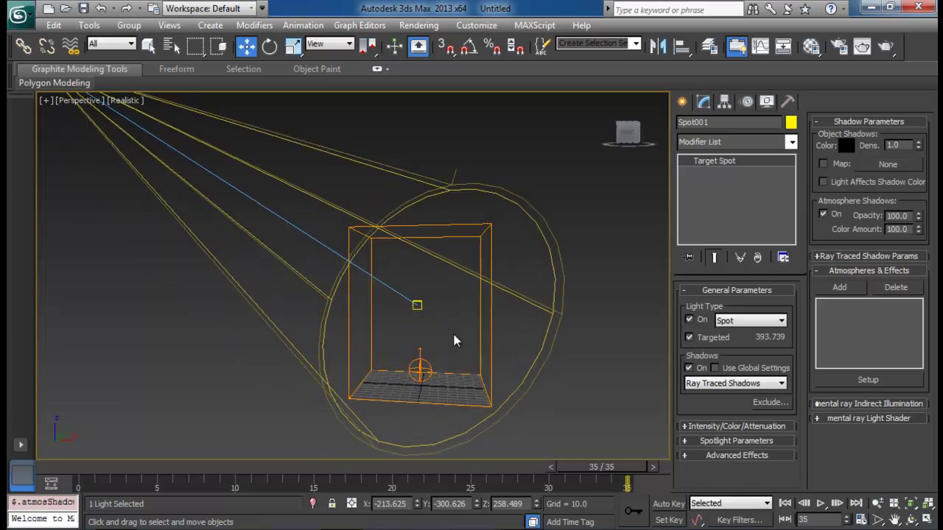
{"action": "middle_click_drag", "start_coordinate": [446, 329], "coordinate": [346, 268]}
{"action": "left_click_drag", "start_coordinate": [368, 238], "coordinate": [466, 270]}
{"action": "left_click", "coordinate": [53, 519]}
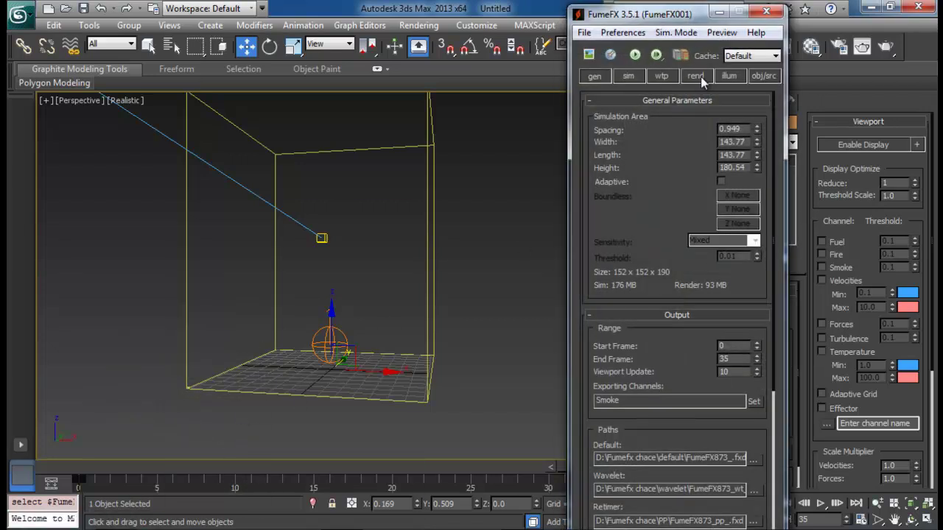
{"action": "left_click", "coordinate": [701, 77]}
{"action": "scroll", "coordinate": [674, 426], "scroll_direction": "down", "scroll_amount": 6}
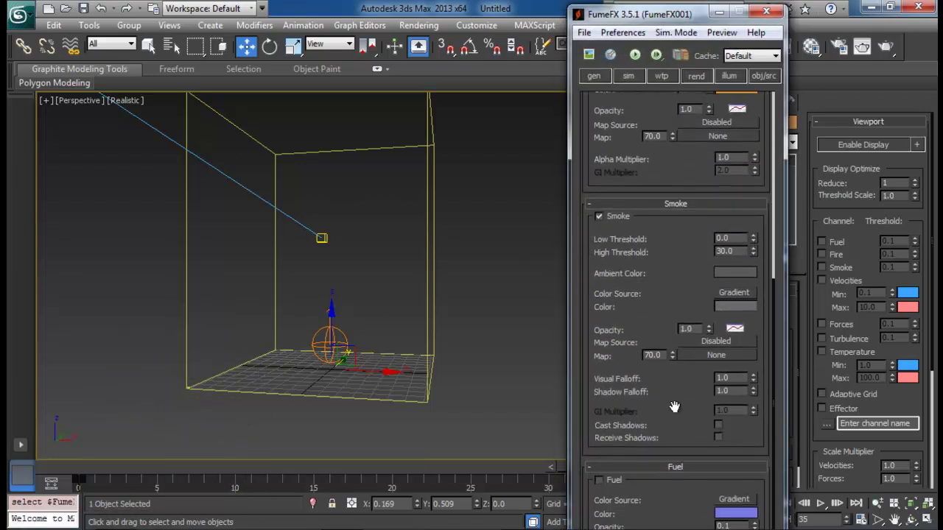
{"action": "left_click", "coordinate": [718, 425]}
{"action": "left_click", "coordinate": [719, 438]}
{"action": "scroll", "coordinate": [681, 230], "scroll_direction": "up", "scroll_amount": 4}
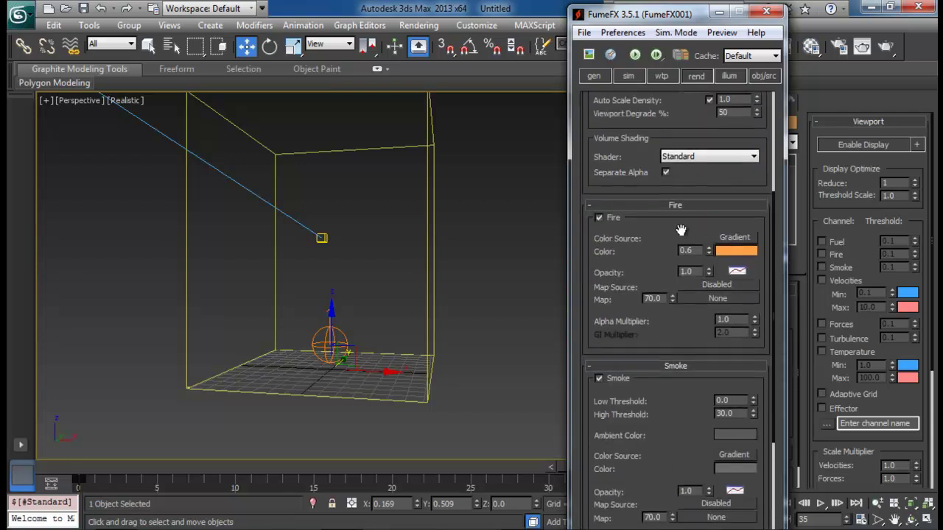
- Add the spotlight Spot001 to the lights in the FumeFX illumination parameters
{"action": "left_click", "coordinate": [734, 77]}
{"action": "middle_click_drag", "start_coordinate": [181, 173], "coordinate": [258, 347]}
{"action": "left_click", "coordinate": [151, 336]}
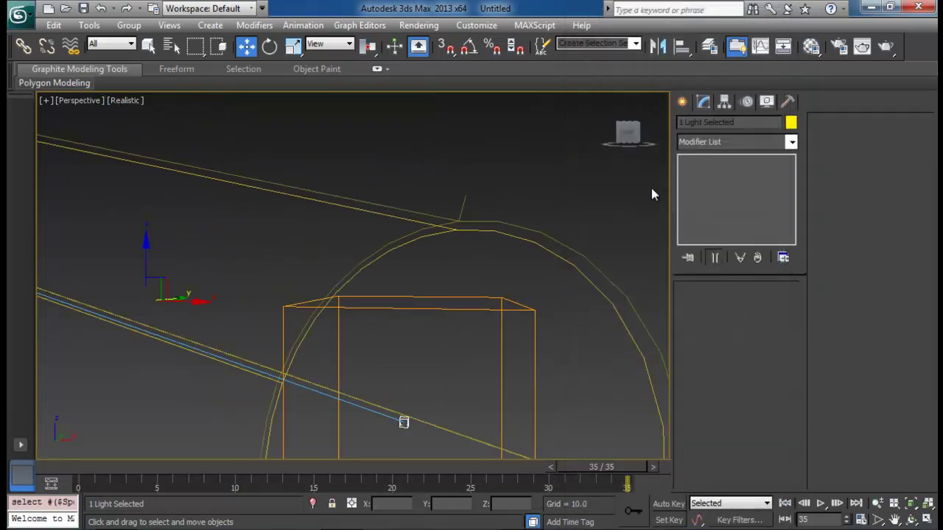
{"action": "left_click", "coordinate": [432, 299]}
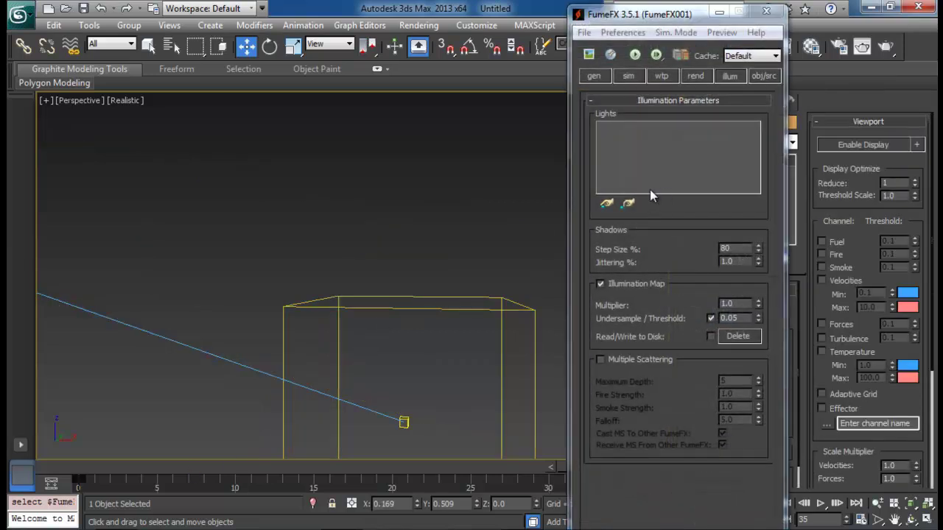
{"action": "left_click", "coordinate": [606, 204]}
{"action": "left_click", "coordinate": [136, 329]}
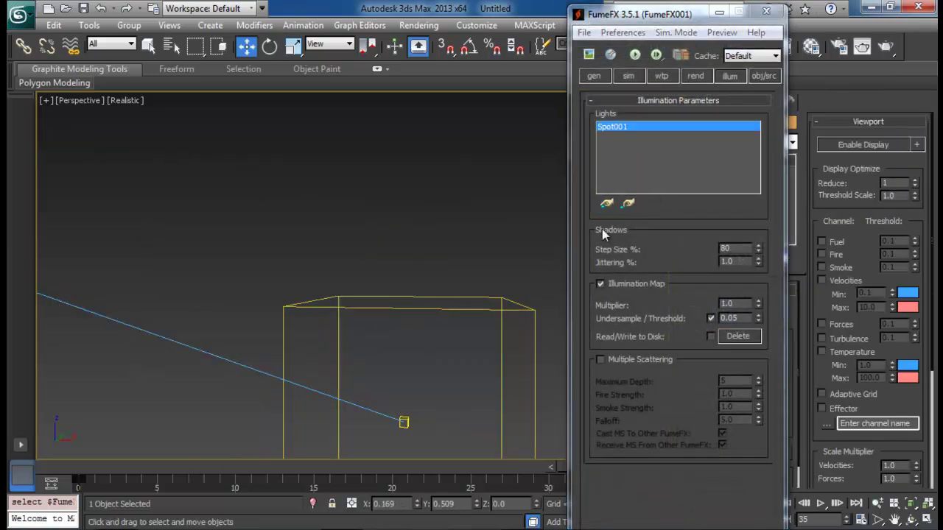
- Clear the view of the grid and show the FumeFX output preview of the smoke
{"action": "left_click_drag", "start_coordinate": [655, 20], "coordinate": [778, 110]}
{"action": "middle_click_drag", "start_coordinate": [476, 255], "coordinate": [476, 183], "text": "alt"}
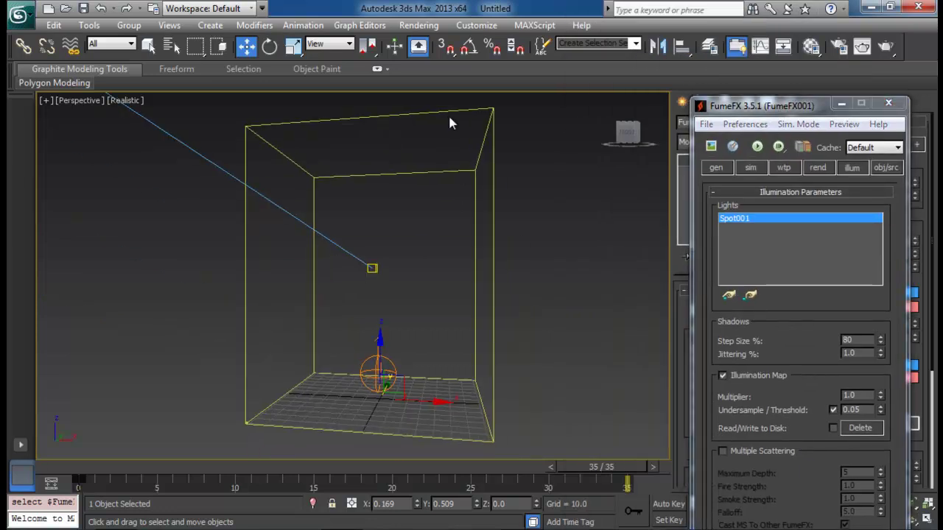
{"action": "left_click", "coordinate": [712, 147]}
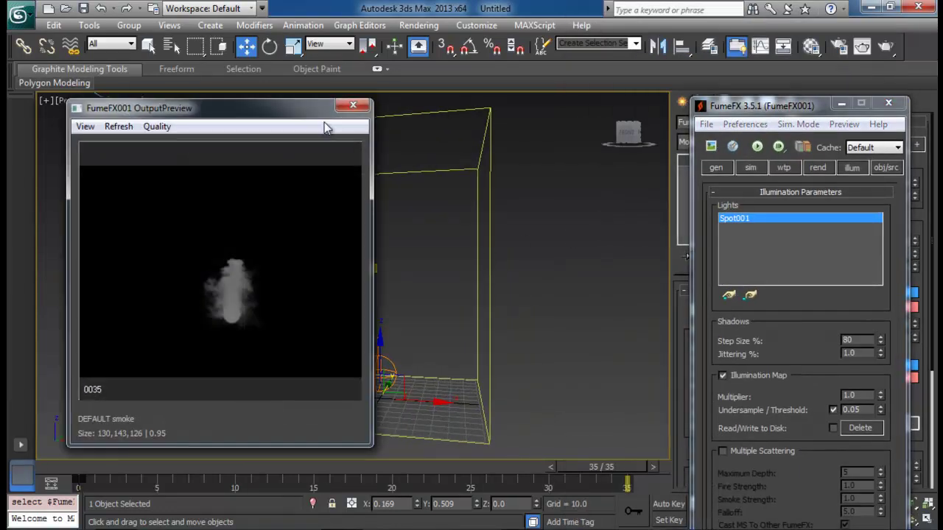
{"action": "left_click_drag", "start_coordinate": [318, 114], "coordinate": [300, 114]}
- Frame the grid closely in the Perspective view and render the smoke at frame 35
{"action": "scroll", "coordinate": [473, 222], "scroll_direction": "up", "scroll_amount": 3}
{"action": "middle_click_drag", "start_coordinate": [473, 223], "coordinate": [451, 173]}
{"action": "left_click", "coordinate": [887, 47]}
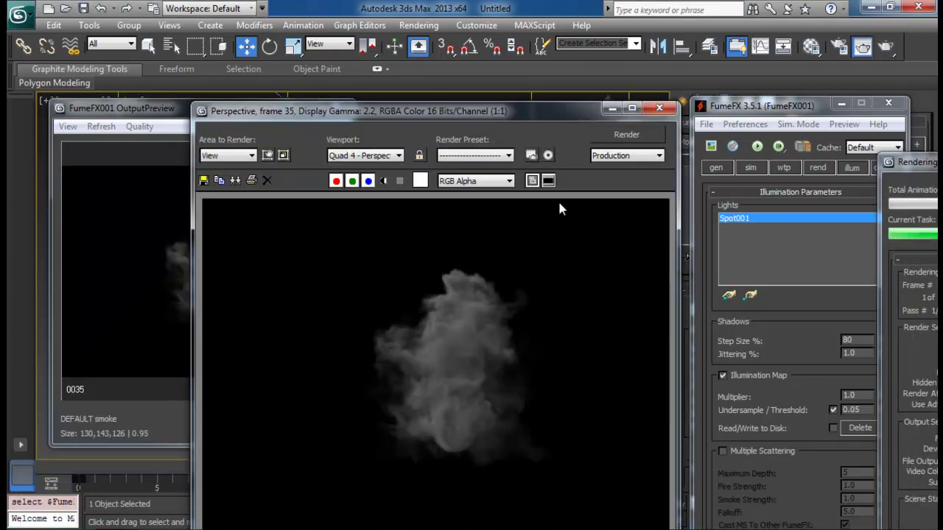
{"action": "left_click_drag", "start_coordinate": [569, 112], "coordinate": [604, 39]}
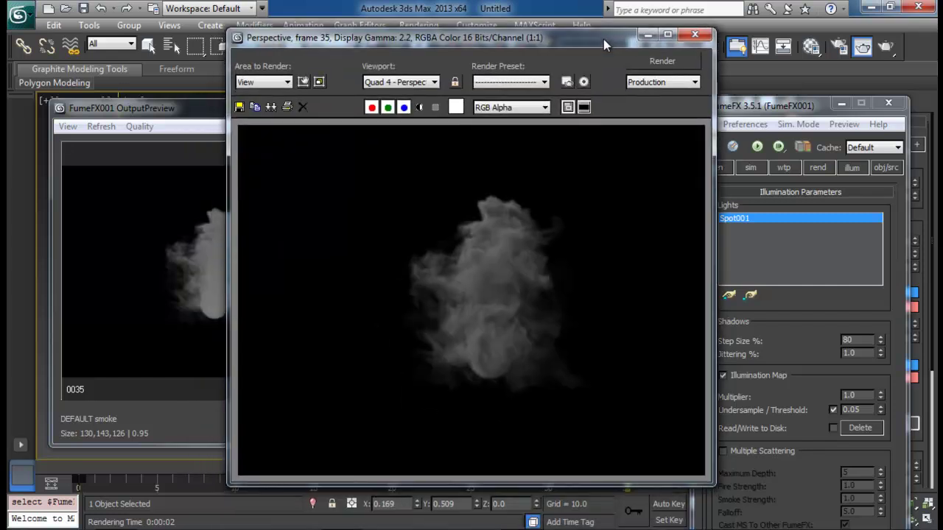
- Clone the rendered frame, keep the clone minimized for comparison, and close the render and output preview windows
{"action": "left_click", "coordinate": [255, 107]}
{"action": "left_click_drag", "start_coordinate": [540, 105], "coordinate": [213, 196]}
{"action": "left_click", "coordinate": [694, 35]}
{"action": "left_click", "coordinate": [319, 187]}
{"action": "left_click", "coordinate": [336, 105]}
{"action": "left_click_drag", "start_coordinate": [753, 109], "coordinate": [708, 85]}
{"action": "middle_click_drag", "start_coordinate": [451, 228], "coordinate": [452, 243]}
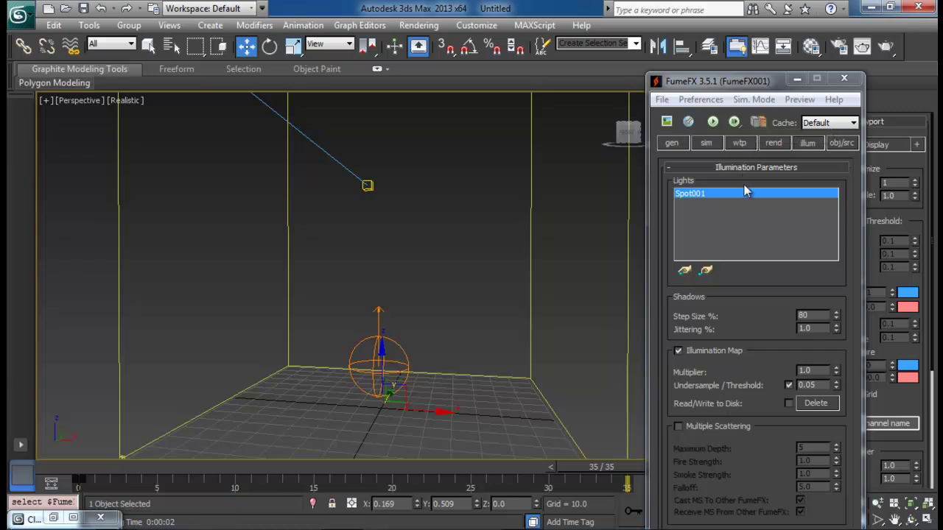
- Set the Extra Detail mode to Wavelet Turbulence in the FumeFX simulation parameters
{"action": "left_click", "coordinate": [706, 143]}
{"action": "scroll", "coordinate": [745, 203], "scroll_direction": "down", "scroll_amount": 5}
{"action": "scroll", "coordinate": [746, 203], "scroll_direction": "down", "scroll_amount": 2}
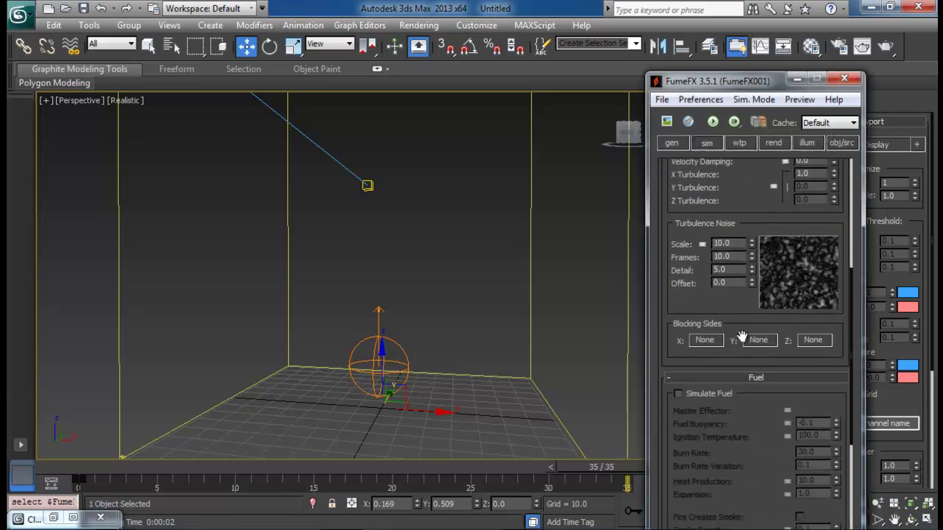
{"action": "left_click_drag", "start_coordinate": [754, 470], "coordinate": [760, 252]}
{"action": "left_click_drag", "start_coordinate": [760, 406], "coordinate": [750, 217]}
{"action": "scroll", "coordinate": [769, 369], "scroll_direction": "down", "scroll_amount": 3}
{"action": "left_click_drag", "start_coordinate": [741, 85], "coordinate": [732, 17]}
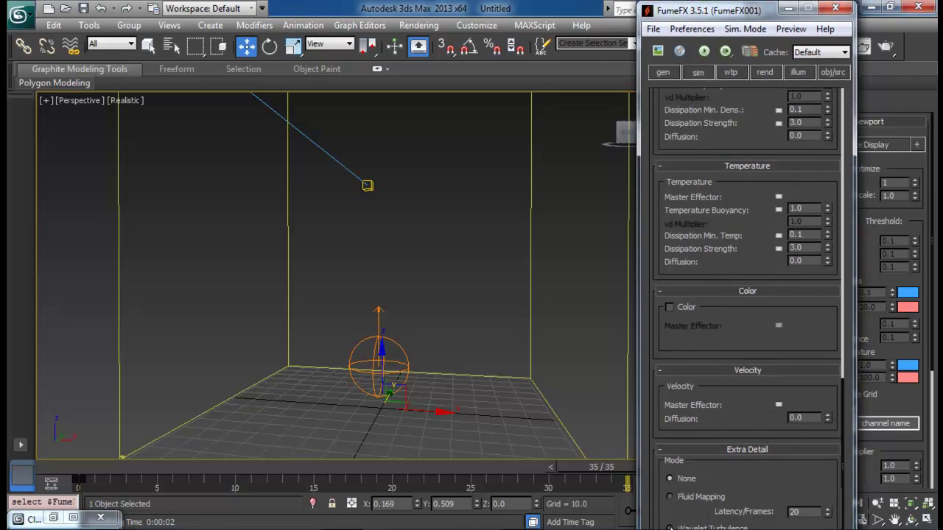
{"action": "left_click", "coordinate": [671, 528]}
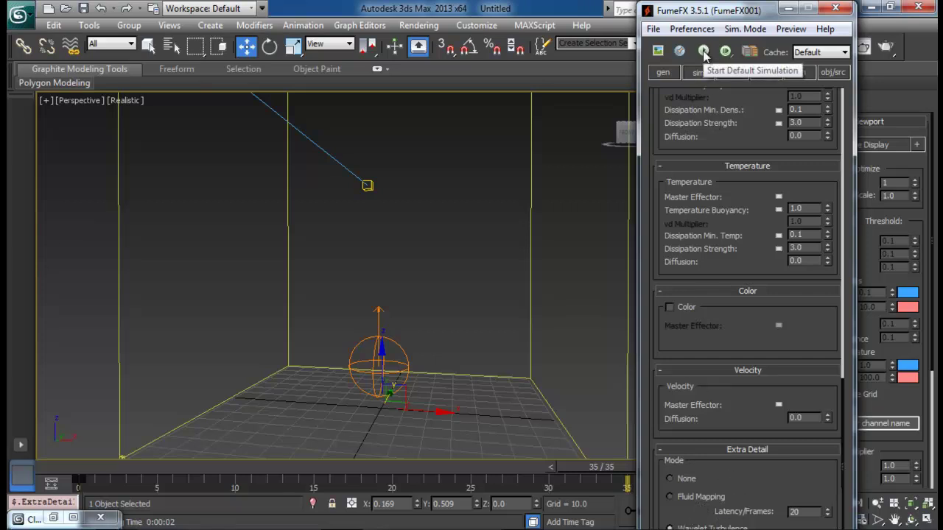
- Check the available simulation modes, keep Default, and run the default simulation for frames 0 to 35
{"action": "left_click", "coordinate": [745, 29]}
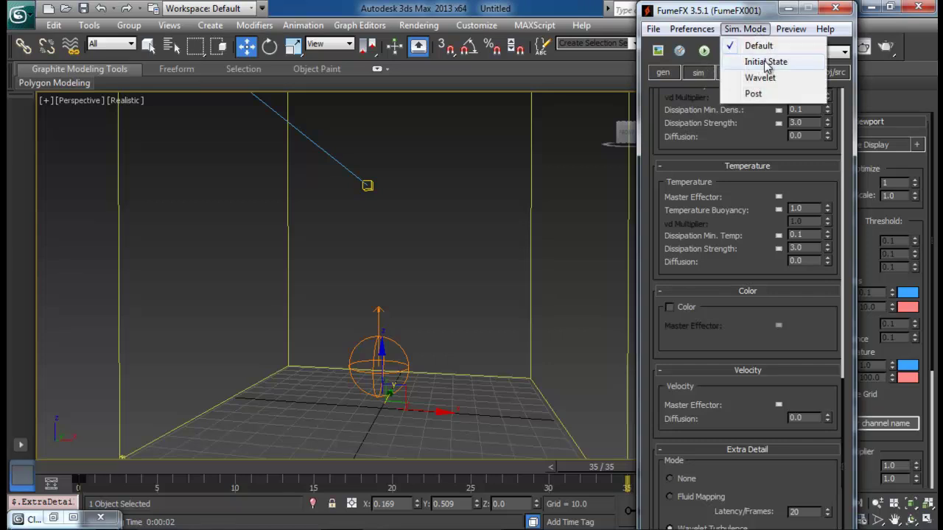
{"action": "left_click", "coordinate": [739, 175]}
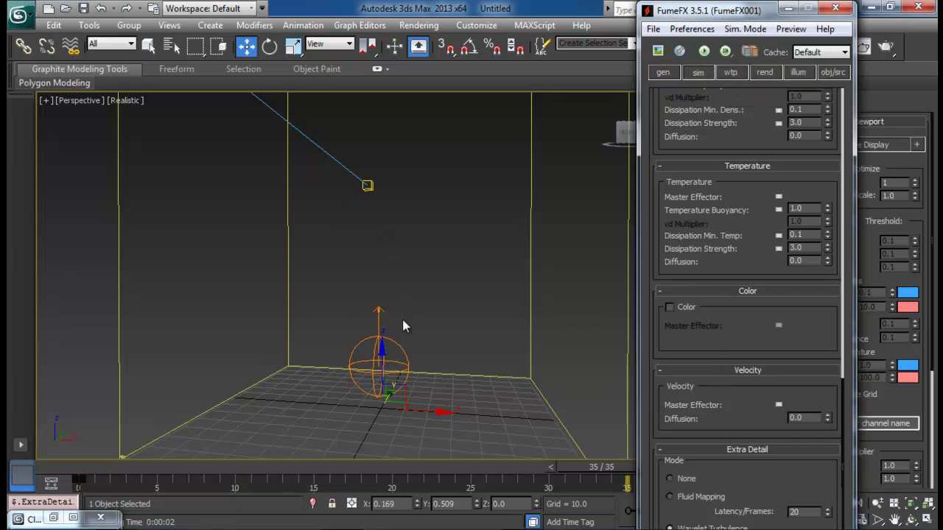
{"action": "left_click", "coordinate": [704, 52]}
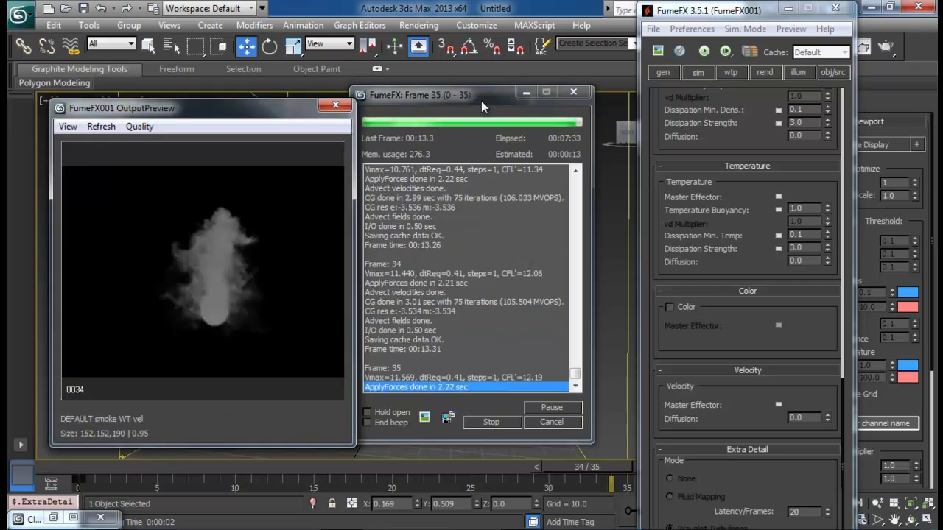
{"action": "left_click_drag", "start_coordinate": [482, 101], "coordinate": [516, 65]}
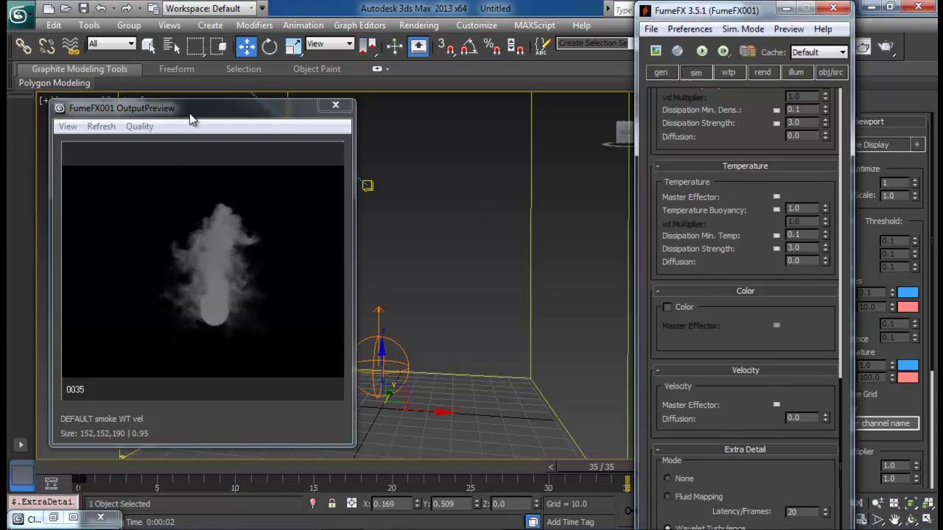
- Render the newly simulated smoke at frame 35 and arrange the render beside the output preview
{"action": "left_click_drag", "start_coordinate": [193, 112], "coordinate": [228, 98]}
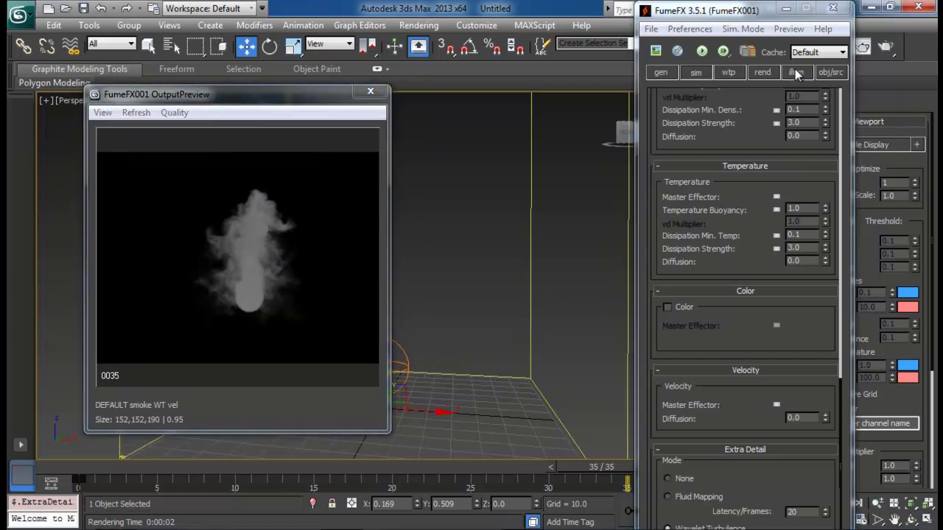
{"action": "left_click_drag", "start_coordinate": [737, 12], "coordinate": [738, 77]}
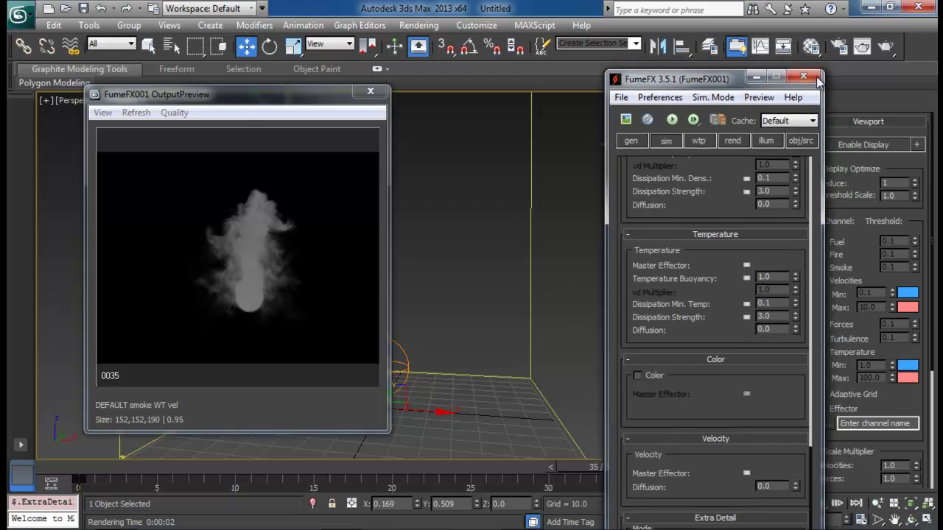
{"action": "left_click", "coordinate": [888, 51]}
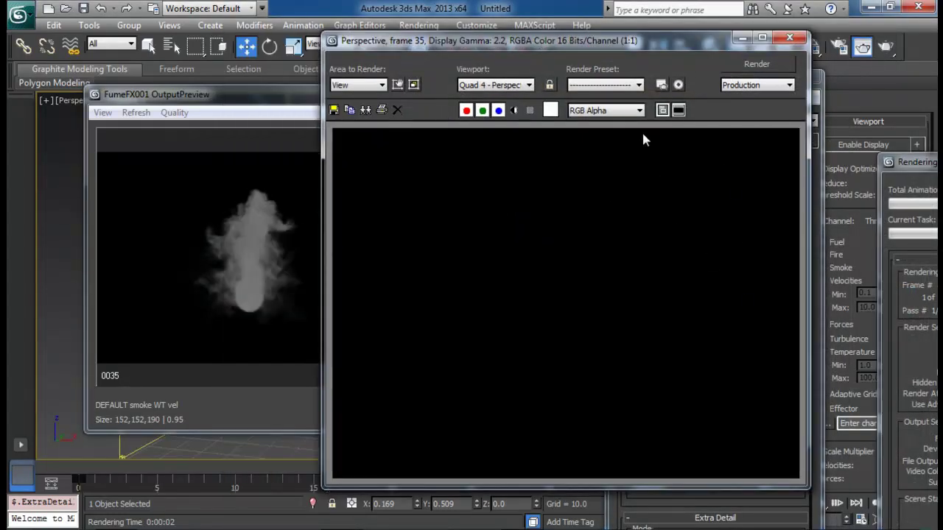
{"action": "left_click_drag", "start_coordinate": [648, 41], "coordinate": [297, 145]}
{"action": "left_click_drag", "start_coordinate": [308, 98], "coordinate": [483, 92]}
{"action": "left_click_drag", "start_coordinate": [367, 100], "coordinate": [626, 76]}
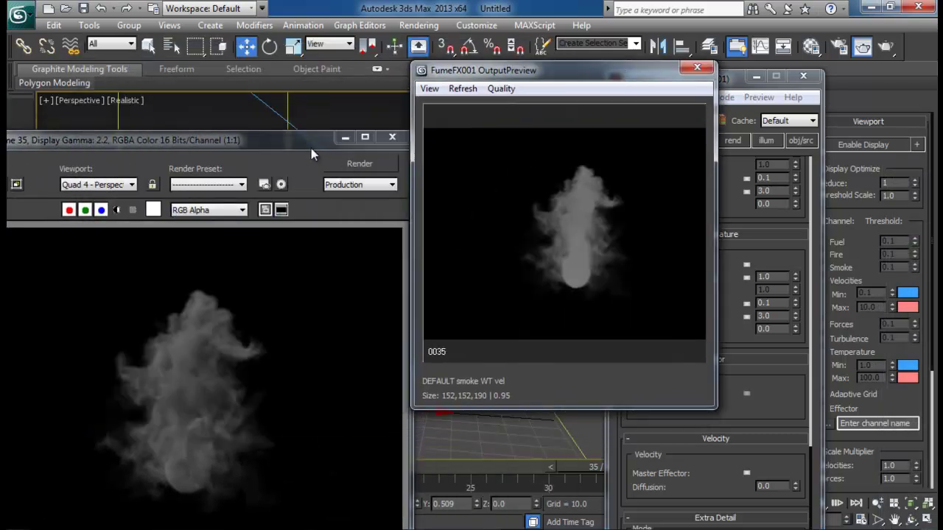
{"action": "left_click_drag", "start_coordinate": [307, 144], "coordinate": [546, 79]}
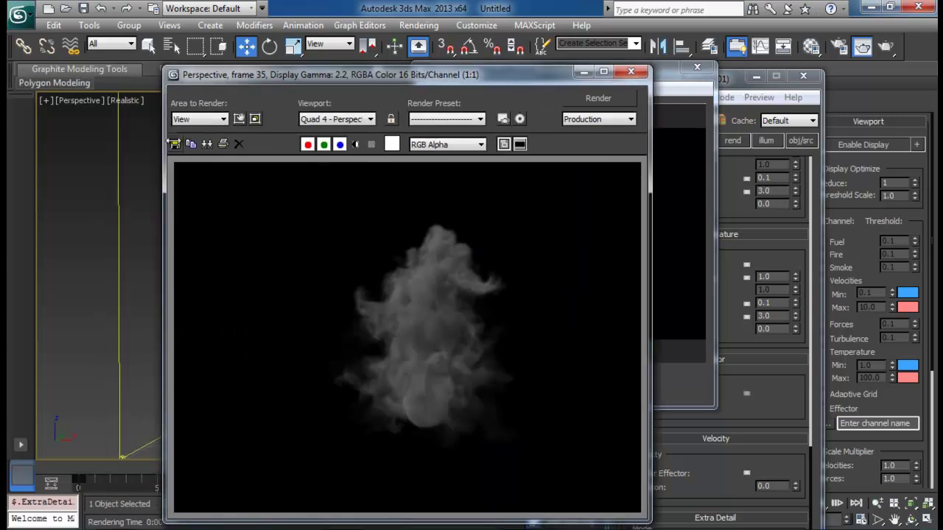
- Clone the new render, minimize the clone, and close the original render window and the output preview
{"action": "left_click", "coordinate": [207, 144]}
{"action": "left_click_drag", "start_coordinate": [417, 102], "coordinate": [198, 124]}
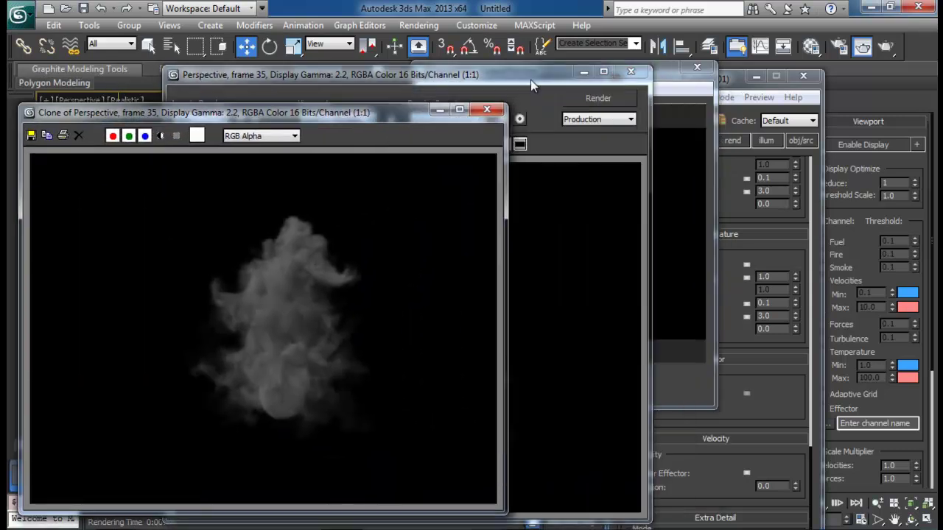
{"action": "left_click", "coordinate": [630, 73]}
{"action": "left_click", "coordinate": [433, 112]}
{"action": "left_click_drag", "start_coordinate": [492, 72], "coordinate": [316, 73]}
{"action": "left_click", "coordinate": [531, 68]}
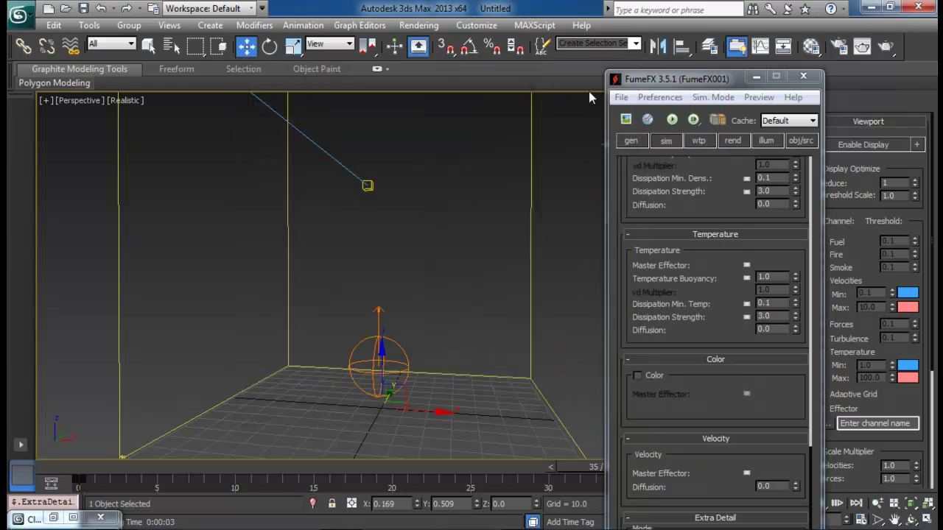
- Switch the FumeFX simulation mode to Wavelet
{"action": "left_click", "coordinate": [728, 97]}
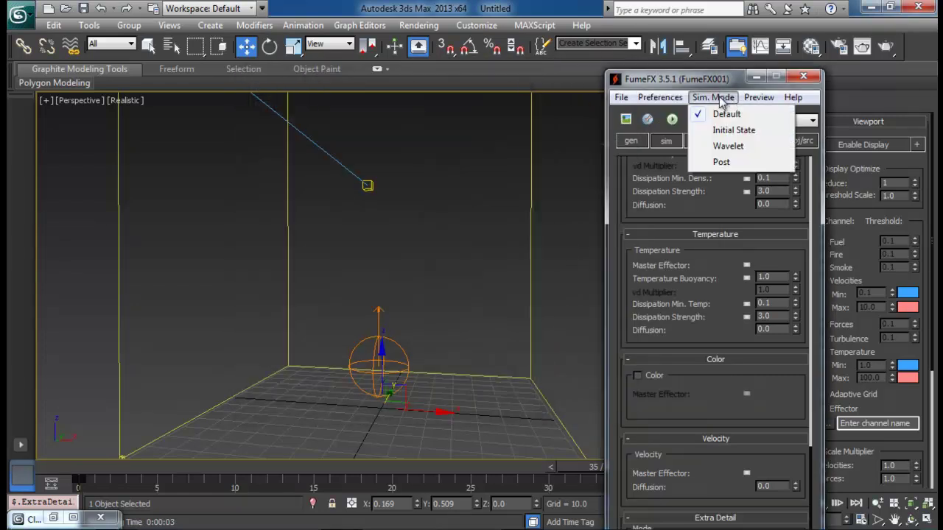
{"action": "left_click", "coordinate": [728, 146]}
- Switch the FumeFX cache to Wavelet and back to Default
{"action": "left_click", "coordinate": [770, 120]}
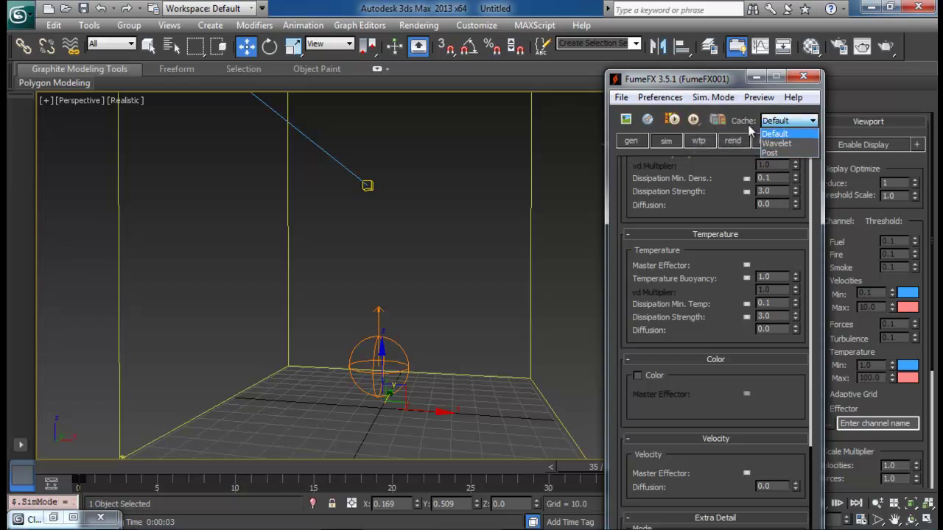
{"action": "left_click", "coordinate": [788, 144]}
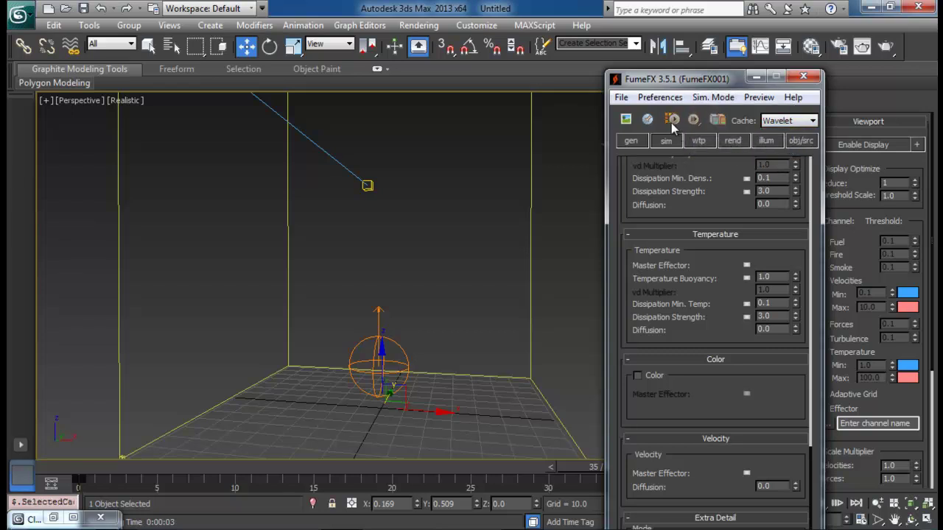
{"action": "left_click", "coordinate": [811, 120]}
{"action": "left_click", "coordinate": [803, 123]}
{"action": "left_click", "coordinate": [794, 131]}
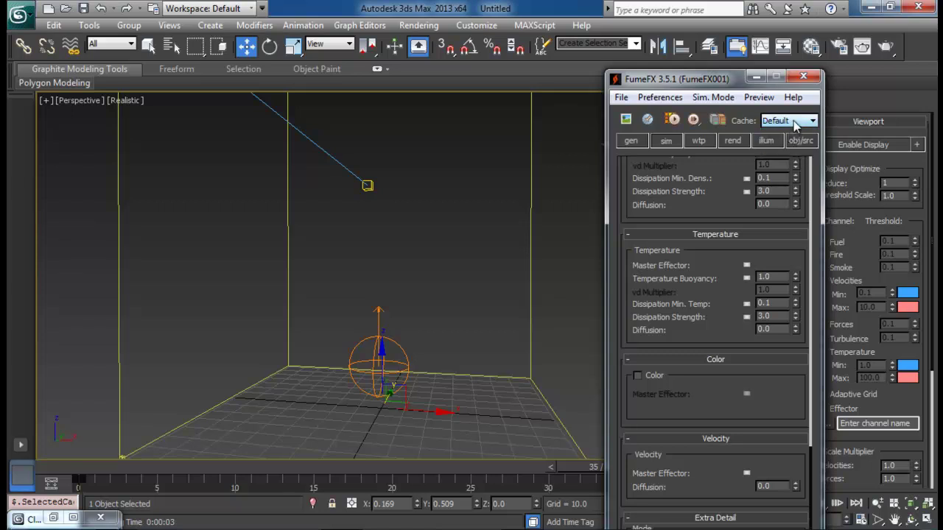
- Check that the FumeFX simulation mode is Wavelet and run the wavelet simulation
{"action": "left_click", "coordinate": [712, 98]}
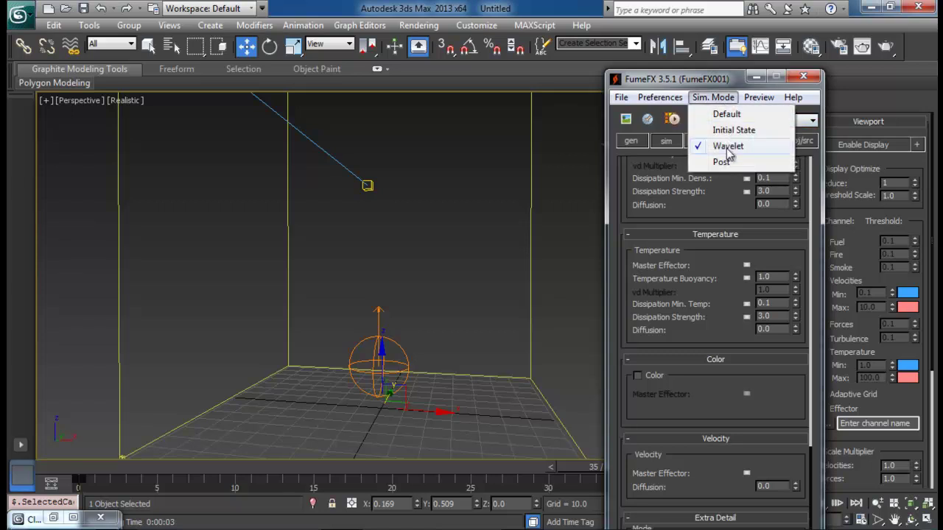
{"action": "left_click", "coordinate": [689, 195]}
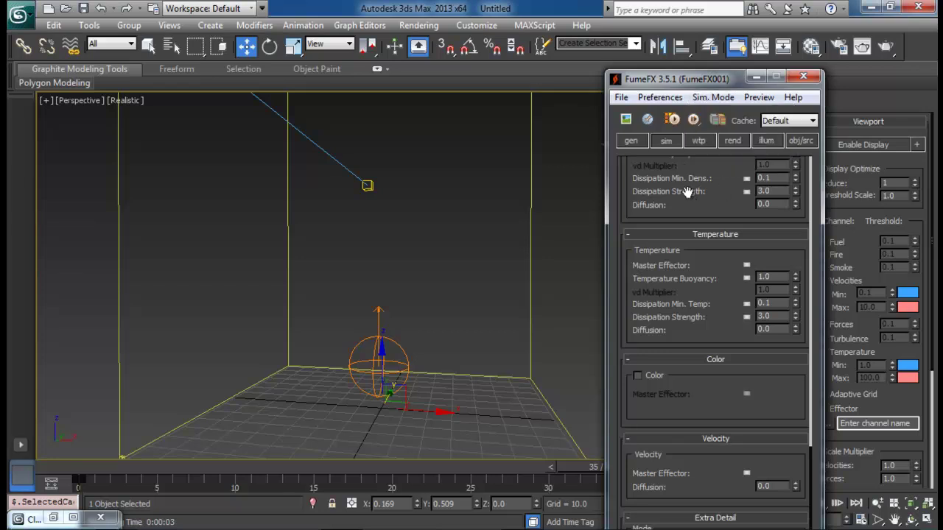
{"action": "left_click", "coordinate": [674, 122]}
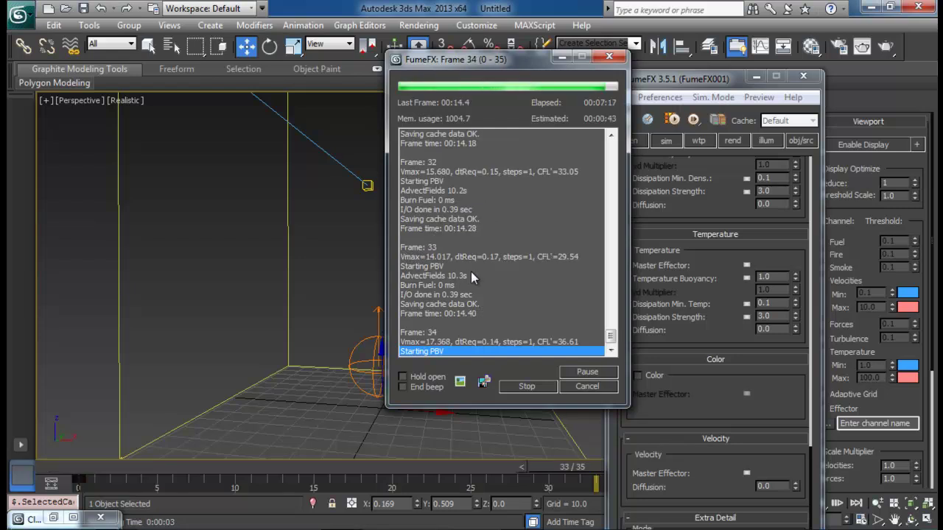
- Show the FumeFX output preview during the simulation and arrange it clear of the progress and FumeFX windows
{"action": "left_click_drag", "start_coordinate": [525, 63], "coordinate": [649, 64]}
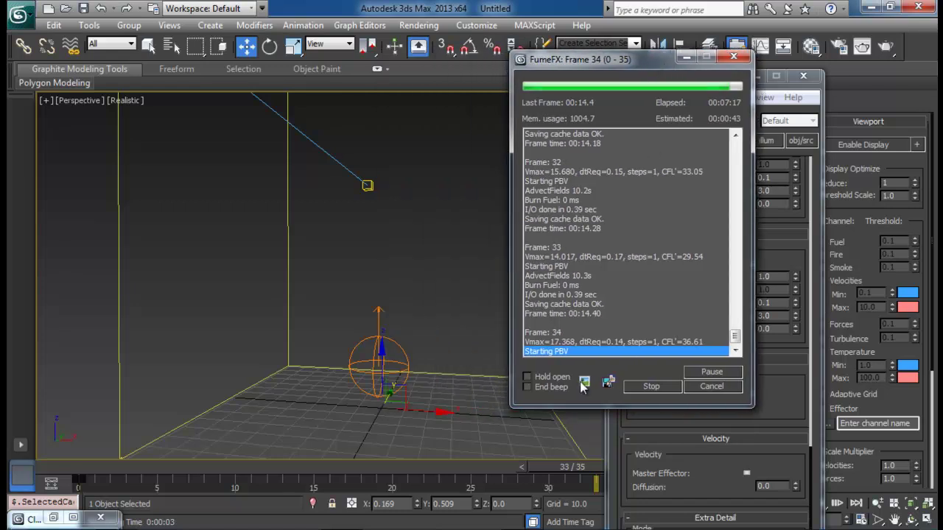
{"action": "left_click", "coordinate": [539, 378]}
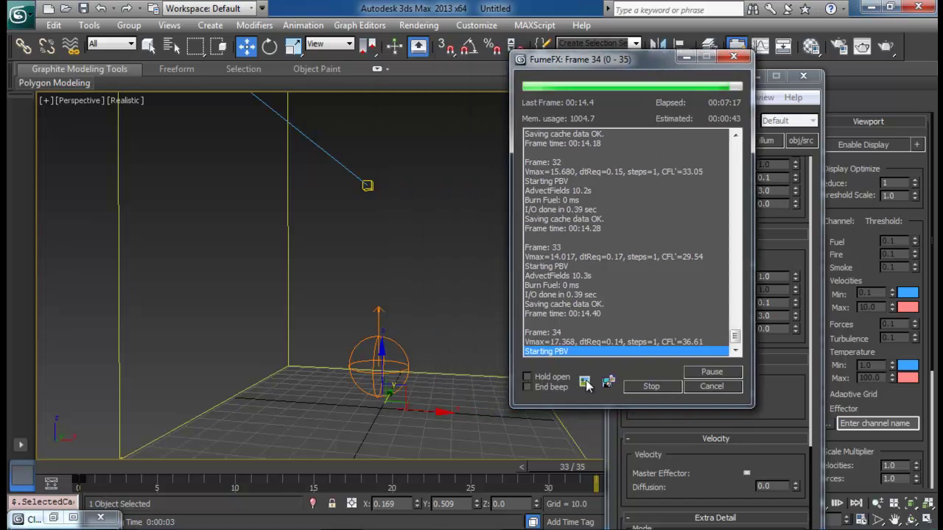
{"action": "left_click", "coordinate": [584, 382]}
{"action": "left_click_drag", "start_coordinate": [431, 89], "coordinate": [283, 76]}
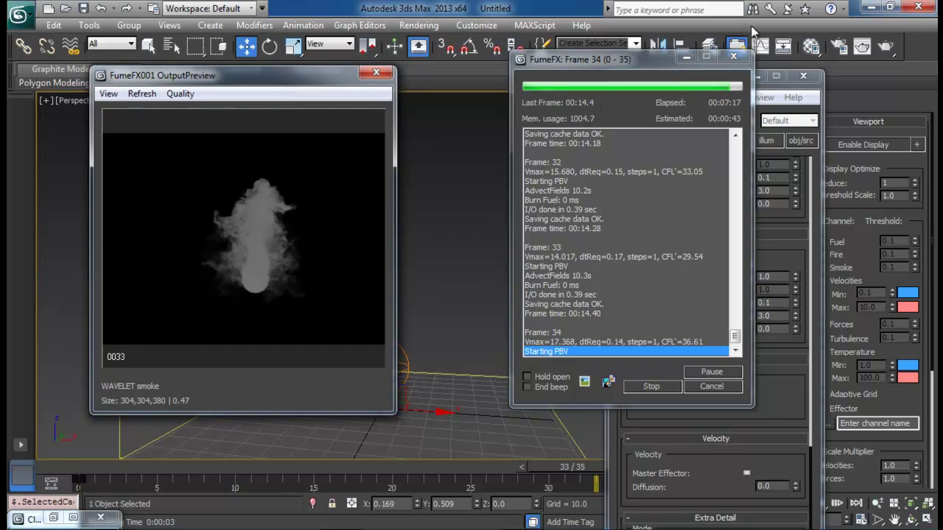
{"action": "left_click_drag", "start_coordinate": [666, 60], "coordinate": [766, 68]}
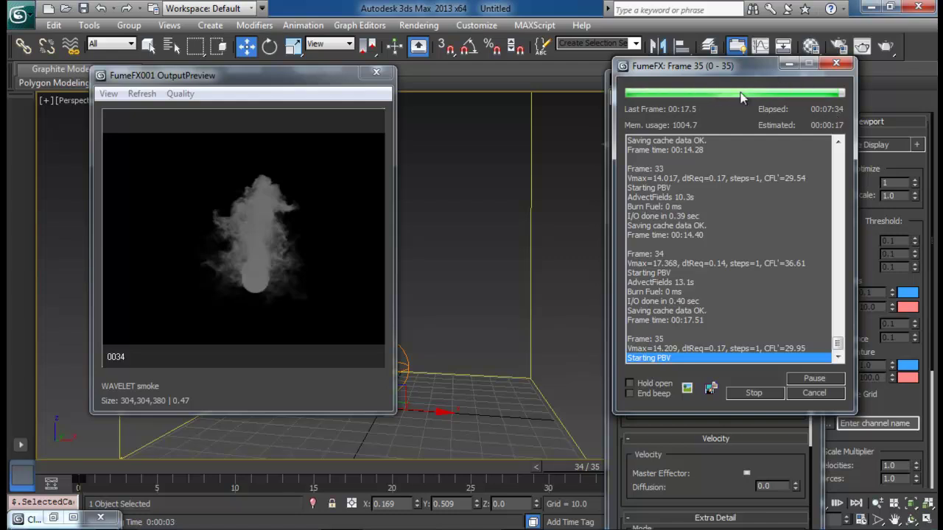
{"action": "left_click_drag", "start_coordinate": [755, 68], "coordinate": [540, 76]}
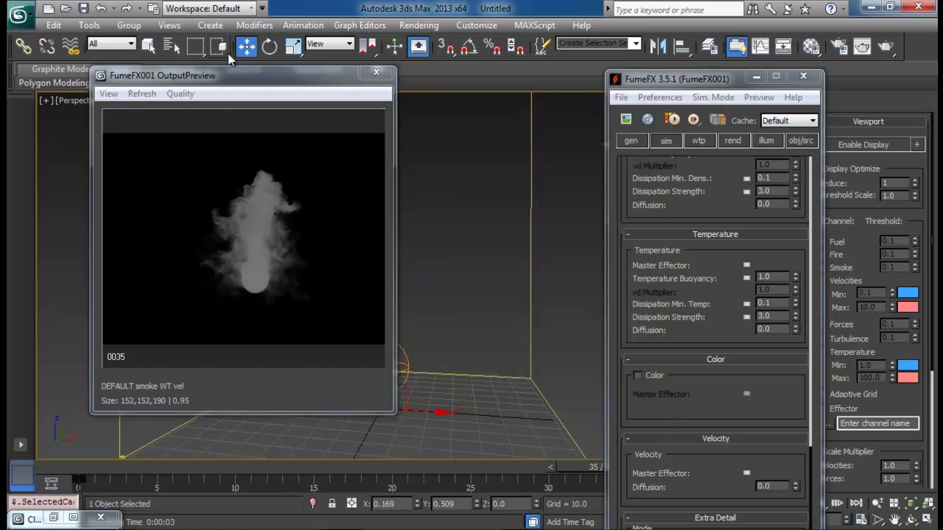
{"action": "left_click_drag", "start_coordinate": [262, 76], "coordinate": [227, 80]}
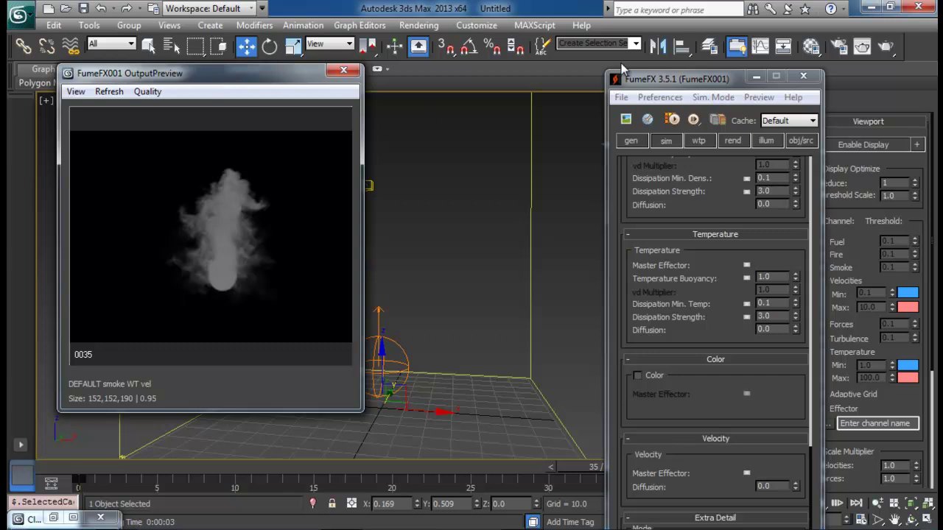
- Display the Wavelet Turbulence settings, reposition the FumeFX window, and collapse the Post Processing rollout
{"action": "left_click", "coordinate": [702, 143]}
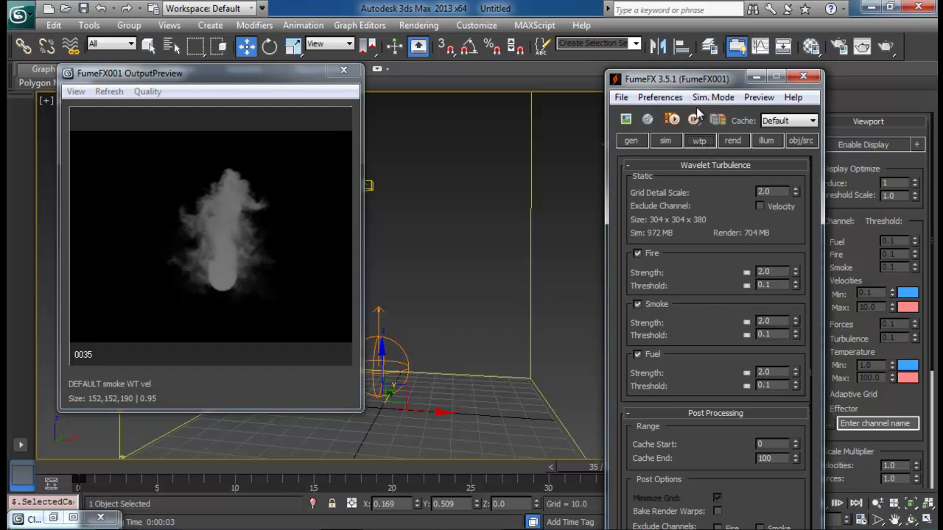
{"action": "left_click_drag", "start_coordinate": [704, 79], "coordinate": [681, 22]}
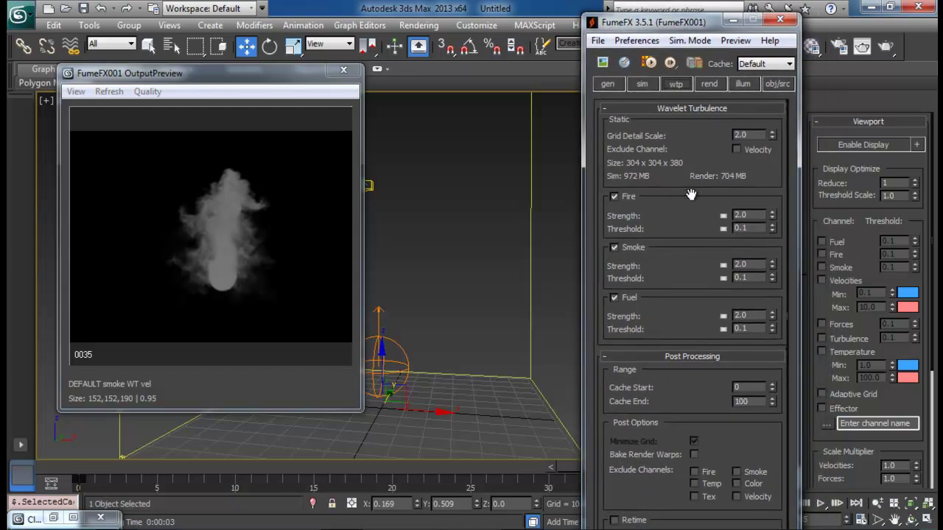
{"action": "left_click", "coordinate": [702, 358]}
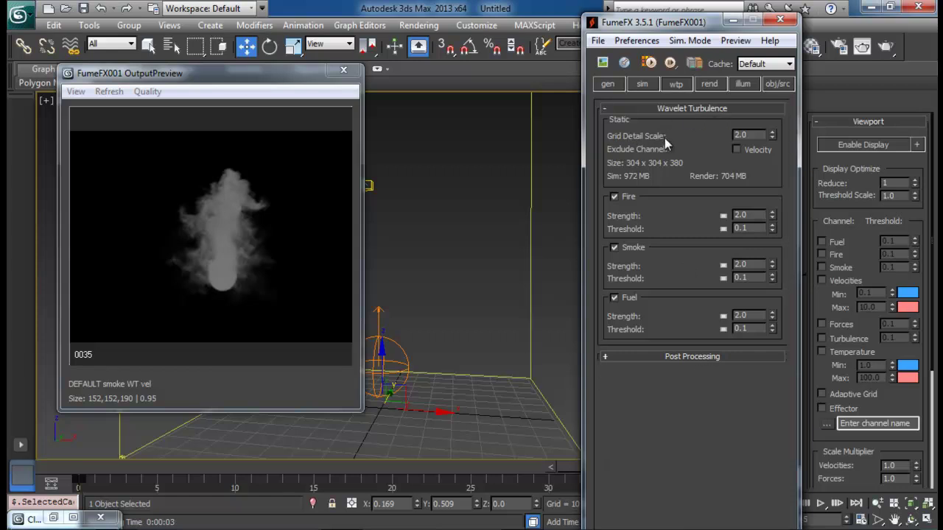
- Compare the wavelet Grid Detail Scale and grid size with the spacing and grid size in the General Parameters
{"action": "double_click", "coordinate": [752, 134]}
{"action": "left_click", "coordinate": [752, 133]}
{"action": "left_click", "coordinate": [609, 84]}
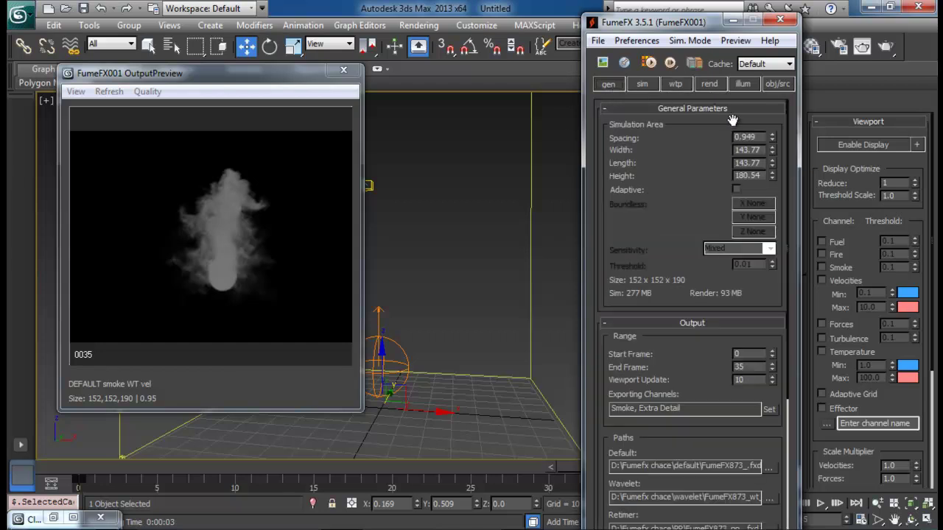
{"action": "left_click", "coordinate": [674, 85]}
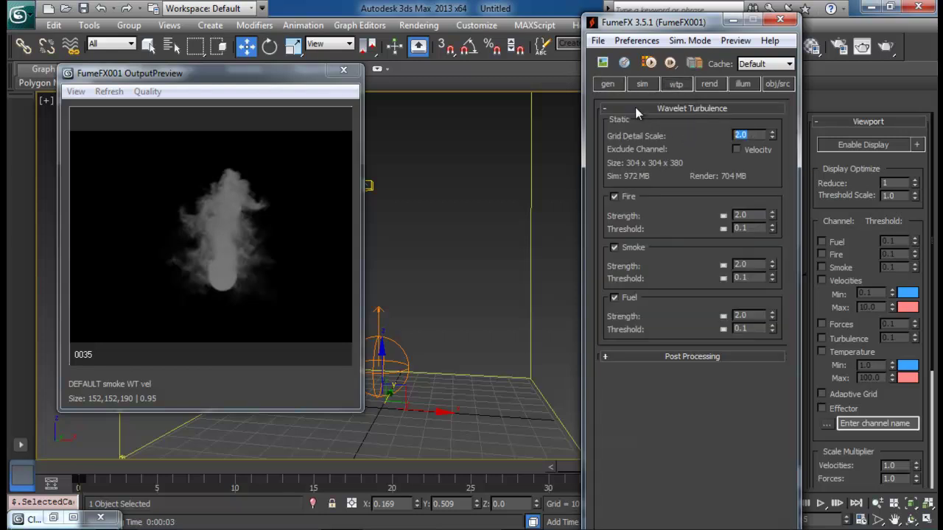
{"action": "left_click", "coordinate": [616, 86]}
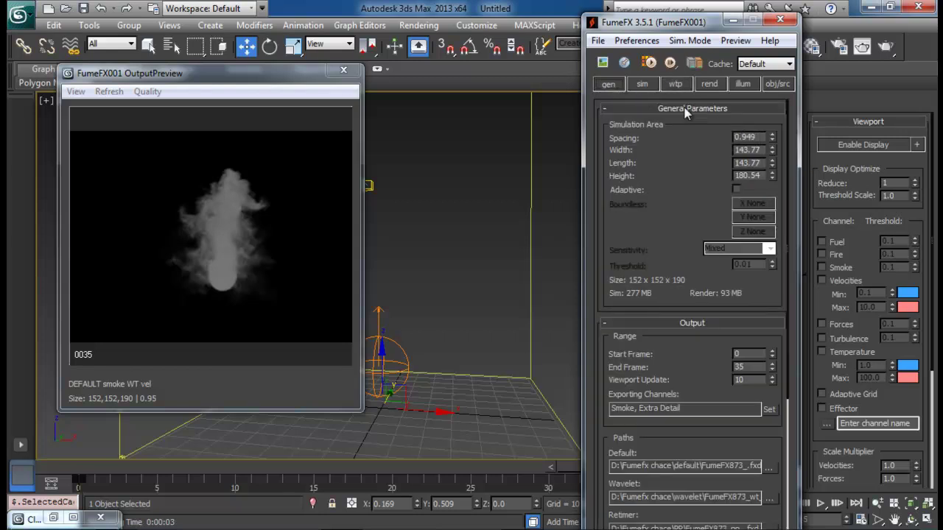
{"action": "left_click", "coordinate": [676, 85]}
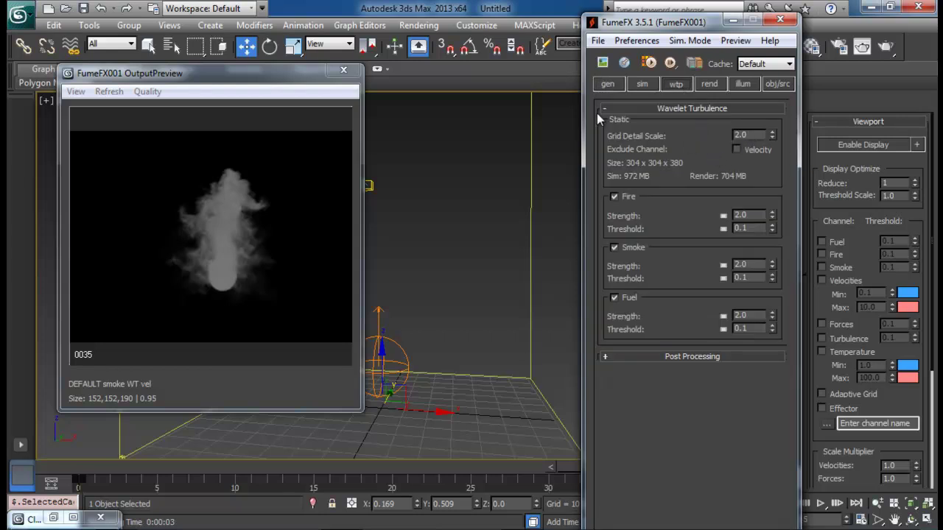
{"action": "left_click", "coordinate": [604, 86]}
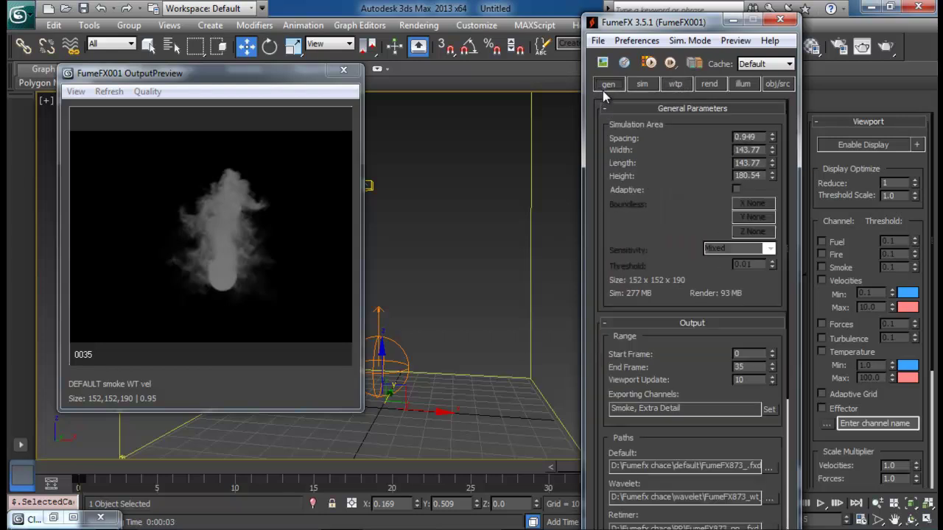
{"action": "left_click", "coordinate": [674, 86]}
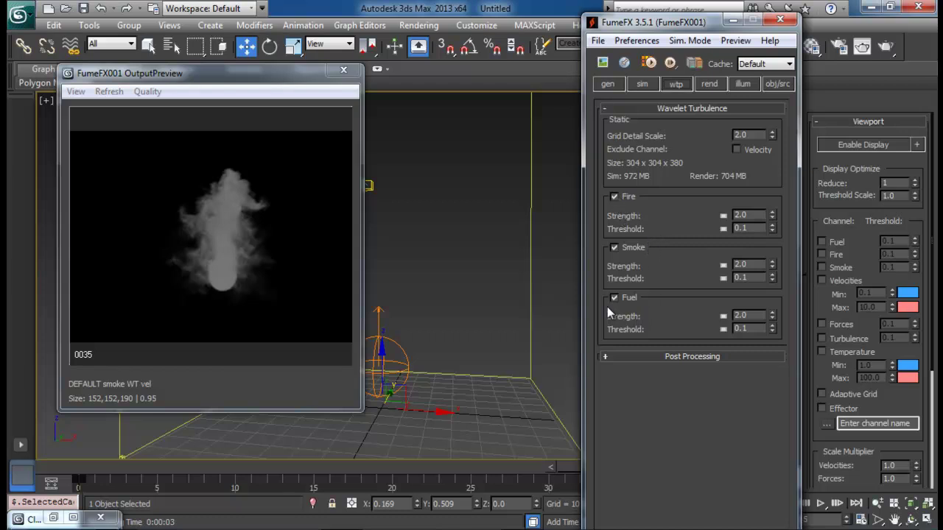
- Examine the Fire strength and threshold and the Smoke strength in the Wavelet Turbulence settings
{"action": "double_click", "coordinate": [757, 215]}
{"action": "double_click", "coordinate": [753, 230]}
{"action": "double_click", "coordinate": [749, 264]}
{"action": "left_click", "coordinate": [685, 267]}
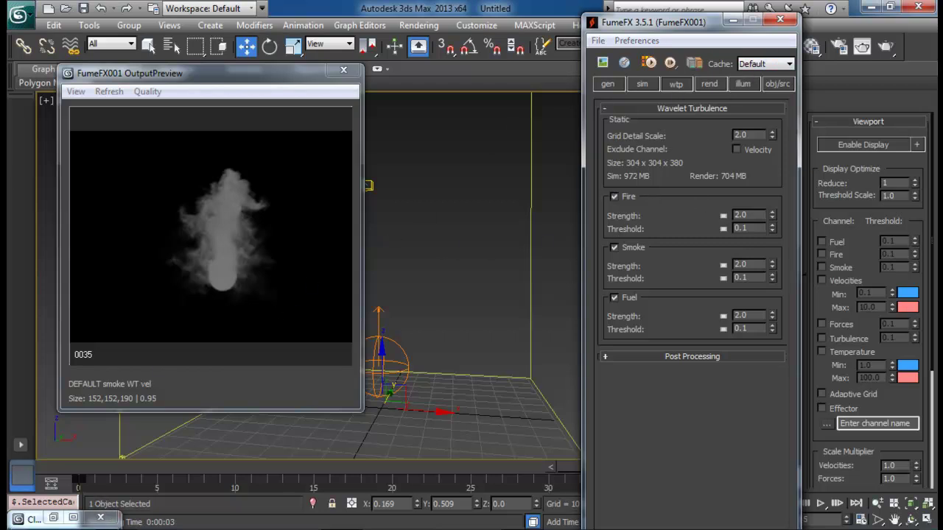
- Switch to Windows Explorer and look through the files in the wavelet cache folder, returning to the Fumefx chace folder
{"action": "key", "text": "alt+Tab"}
{"action": "left_click", "coordinate": [298, 75]}
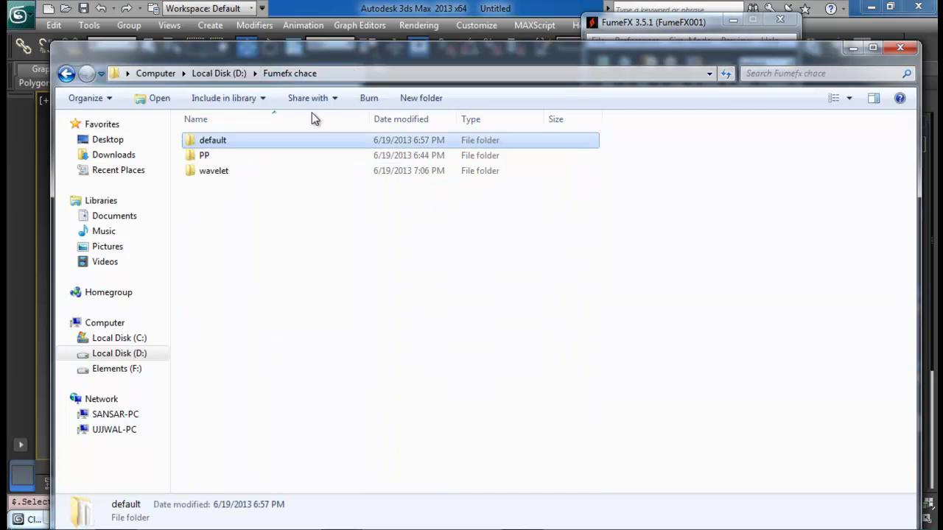
{"action": "double_click", "coordinate": [220, 175]}
{"action": "scroll", "coordinate": [389, 173], "scroll_direction": "down", "scroll_amount": 5}
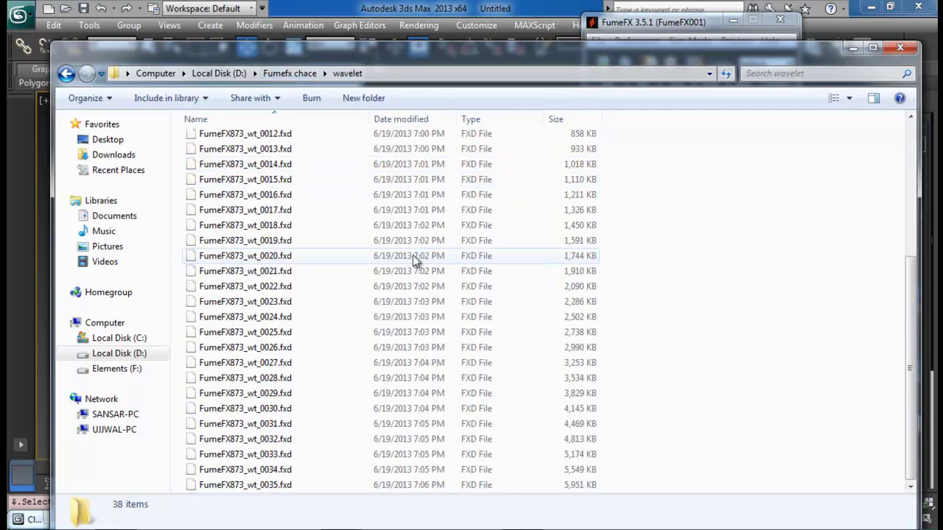
{"action": "scroll", "coordinate": [413, 262], "scroll_direction": "up", "scroll_amount": 5}
{"action": "left_click", "coordinate": [67, 74]}
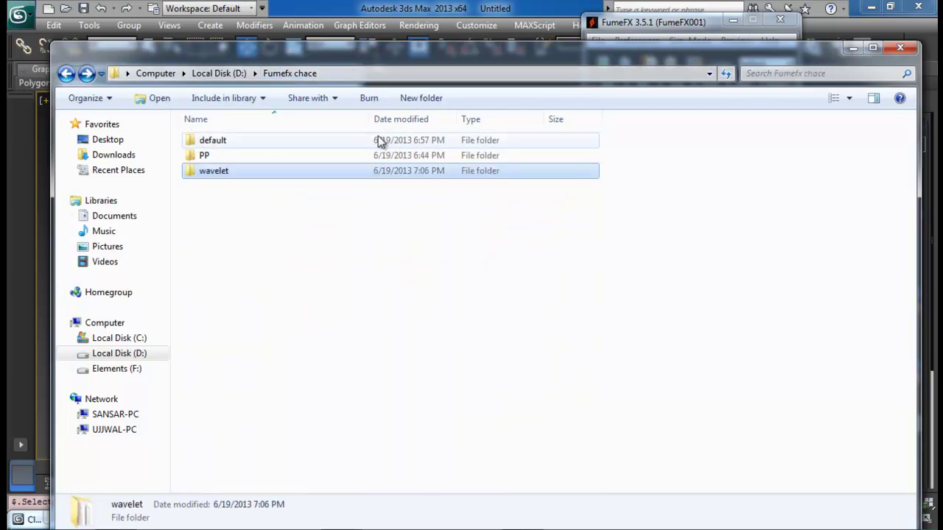
- Check the size of the default cache folder in its properties, and minimize the Explorer window
{"action": "left_click", "coordinate": [230, 141]}
{"action": "right_click", "coordinate": [236, 137]}
{"action": "left_click", "coordinate": [289, 421]}
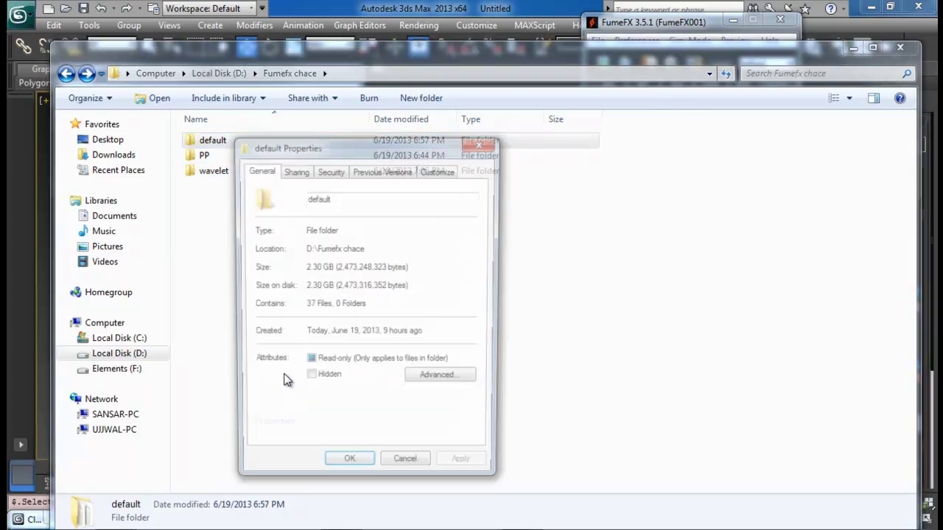
{"action": "left_click_drag", "start_coordinate": [368, 153], "coordinate": [536, 124]}
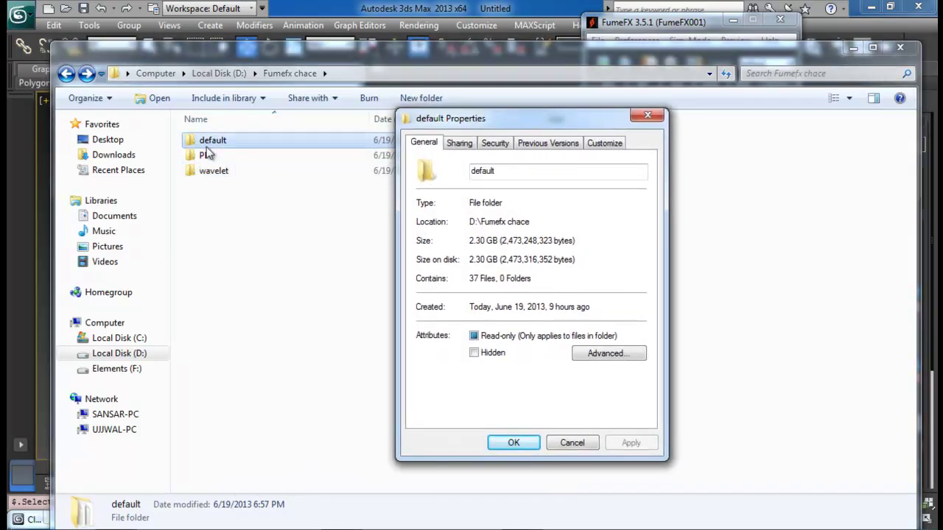
{"action": "left_click", "coordinate": [651, 116]}
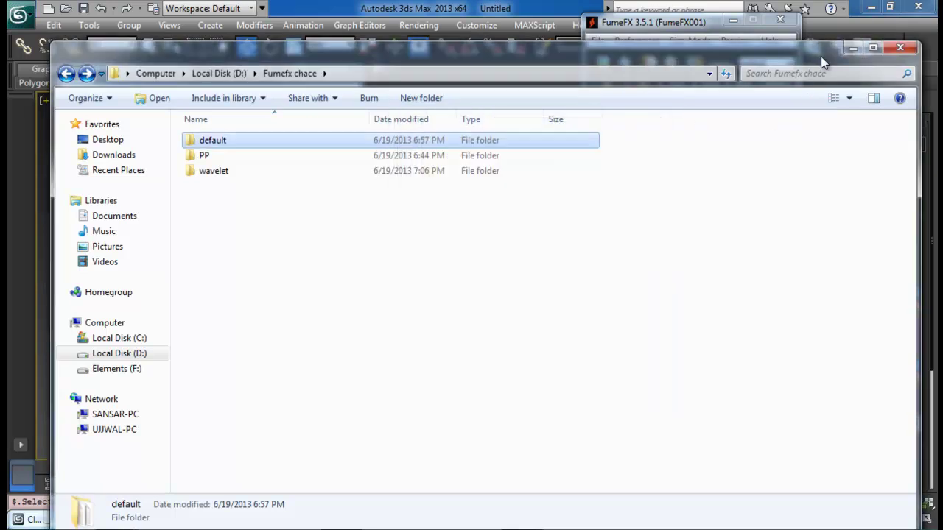
{"action": "left_click", "coordinate": [852, 47]}
- Review the FumeFX General Parameters and check the size of the wavelet cache folder in its properties
{"action": "left_click", "coordinate": [605, 85]}
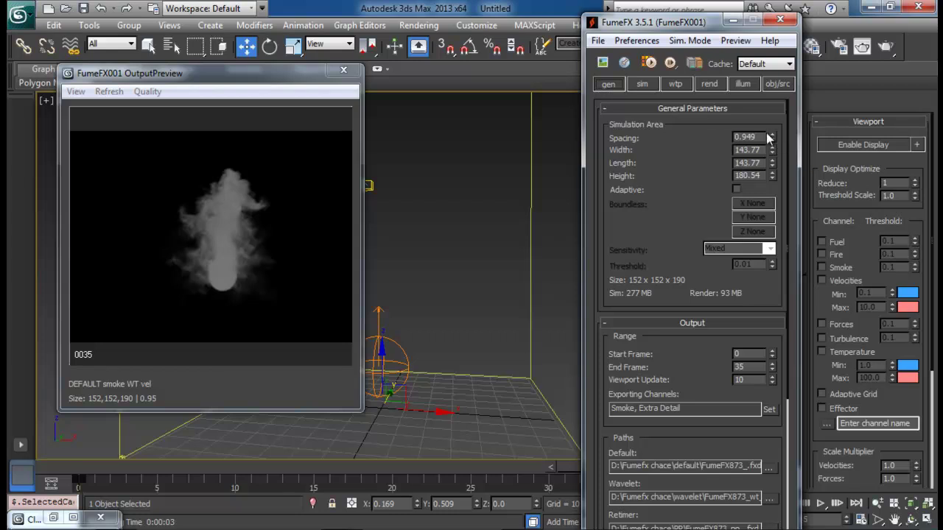
{"action": "left_click", "coordinate": [97, 529]}
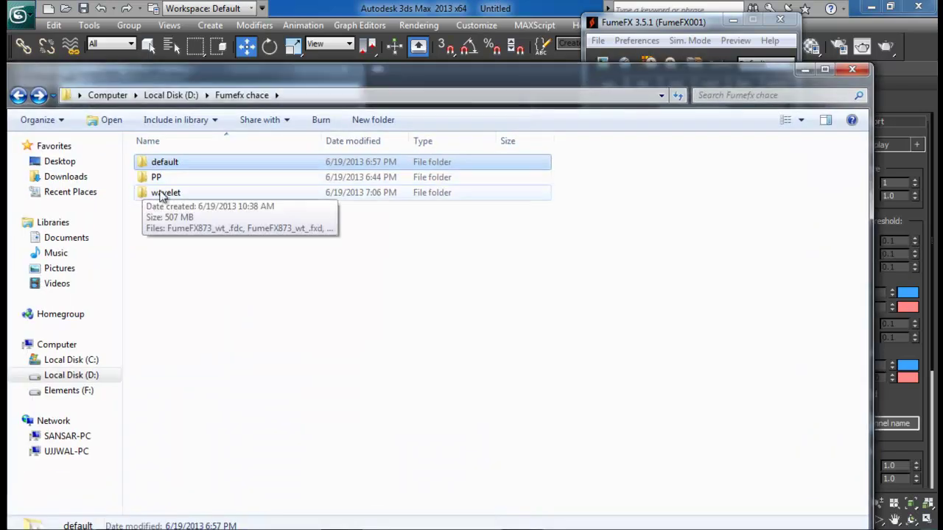
{"action": "left_click", "coordinate": [172, 193]}
{"action": "right_click", "coordinate": [171, 192]}
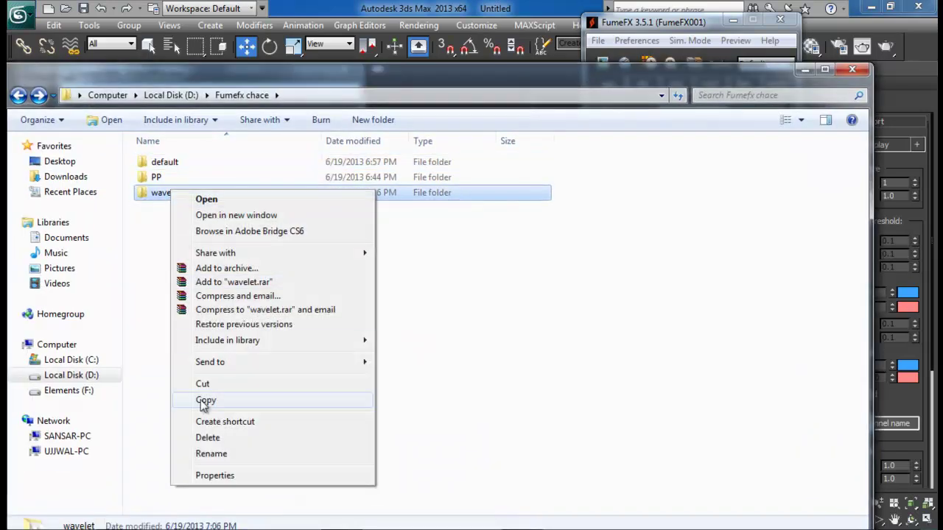
{"action": "left_click", "coordinate": [221, 476]}
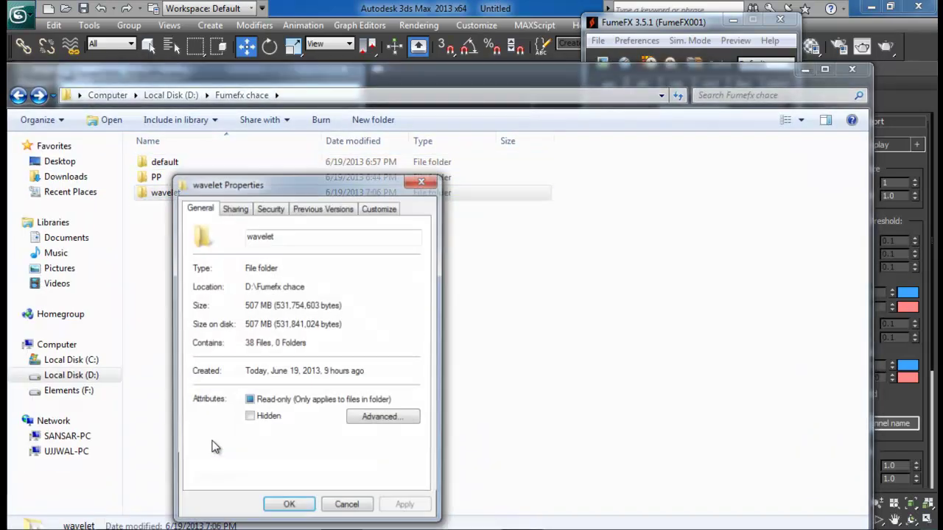
{"action": "left_click", "coordinate": [423, 179]}
{"action": "left_click", "coordinate": [805, 69]}
- Move the output preview over the command panel and minimize the FumeFX window to clear the viewport
{"action": "left_click_drag", "start_coordinate": [302, 73], "coordinate": [822, 88]}
{"action": "left_click", "coordinate": [727, 22]}
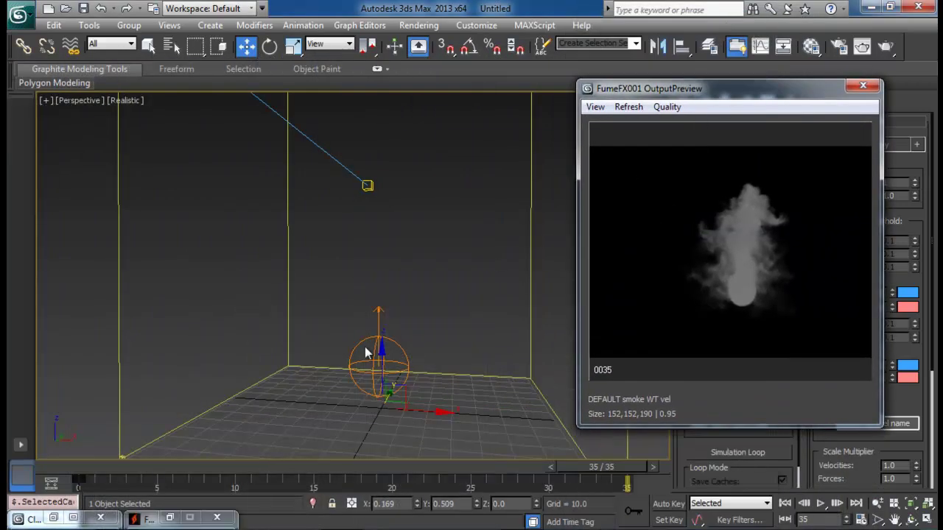
{"action": "left_click", "coordinate": [170, 518]}
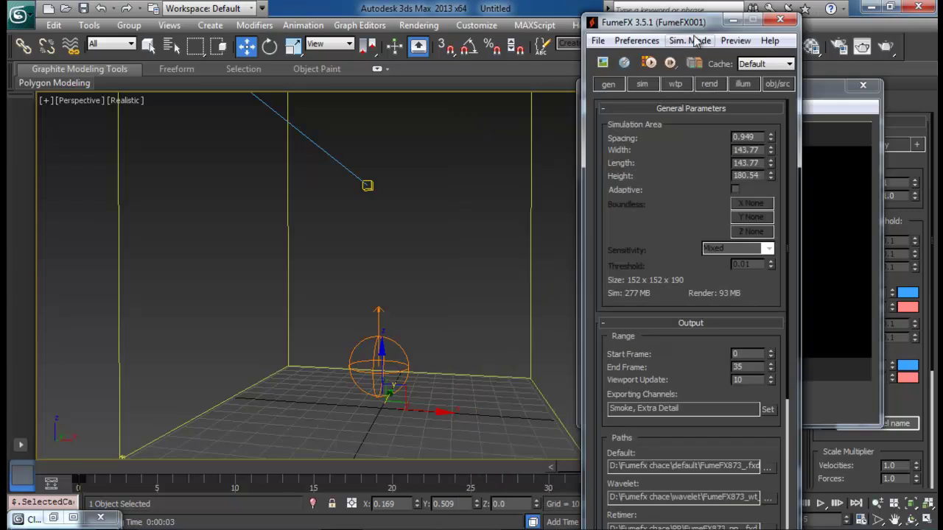
{"action": "left_click_drag", "start_coordinate": [667, 22], "coordinate": [495, 22]}
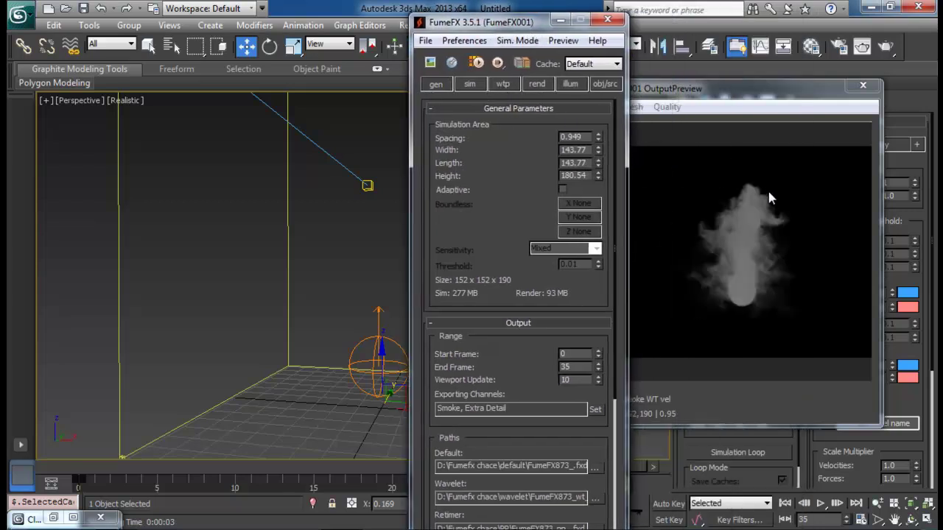
{"action": "left_click", "coordinate": [560, 20]}
- Restore the cloned render, render the wavelet smoke at frame 35, and place the two renders side by side
{"action": "left_click", "coordinate": [63, 521]}
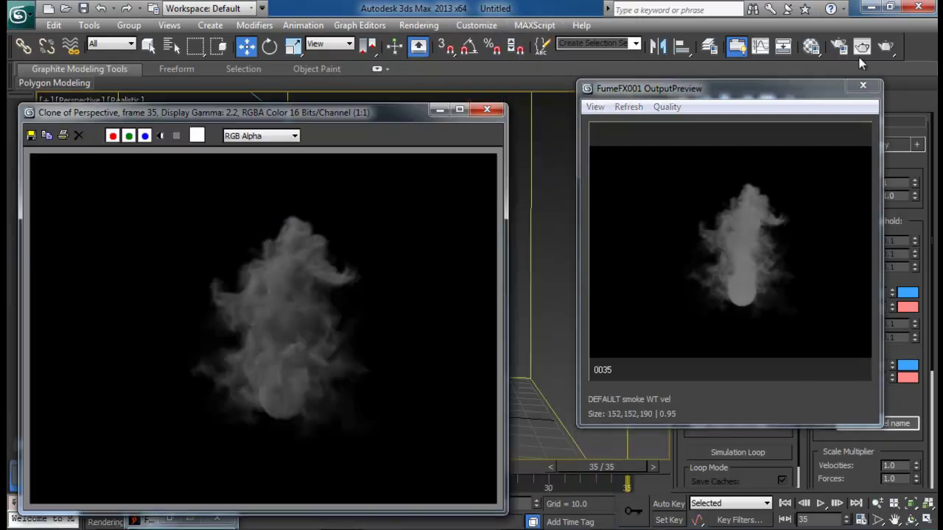
{"action": "left_click", "coordinate": [862, 46]}
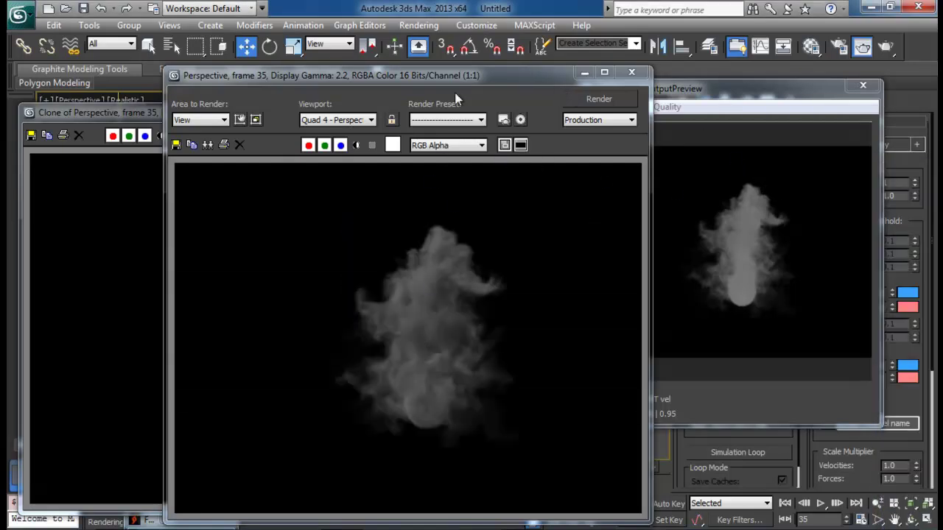
{"action": "left_click_drag", "start_coordinate": [457, 76], "coordinate": [751, 51]}
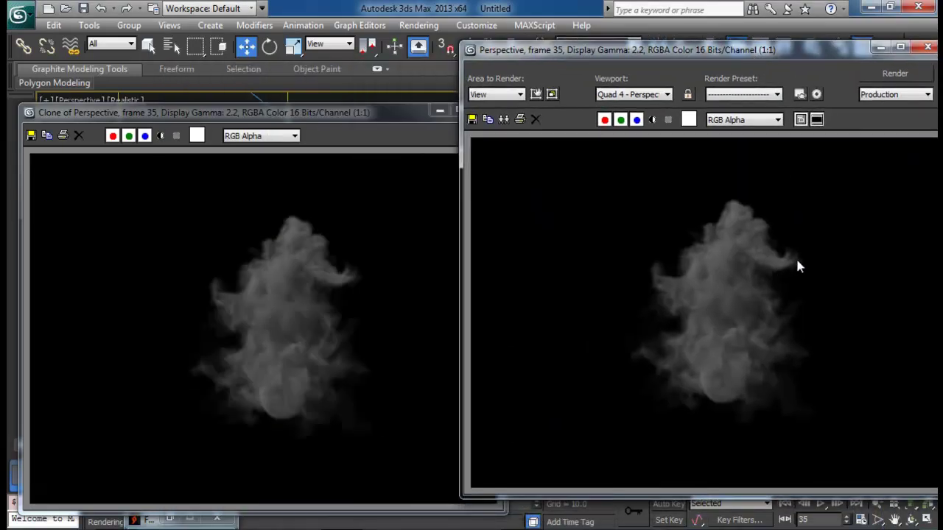
- Close the newer render beside the cloned one and restore the FumeFX window
{"action": "left_click_drag", "start_coordinate": [825, 48], "coordinate": [584, 68]}
{"action": "left_click", "coordinate": [686, 71]}
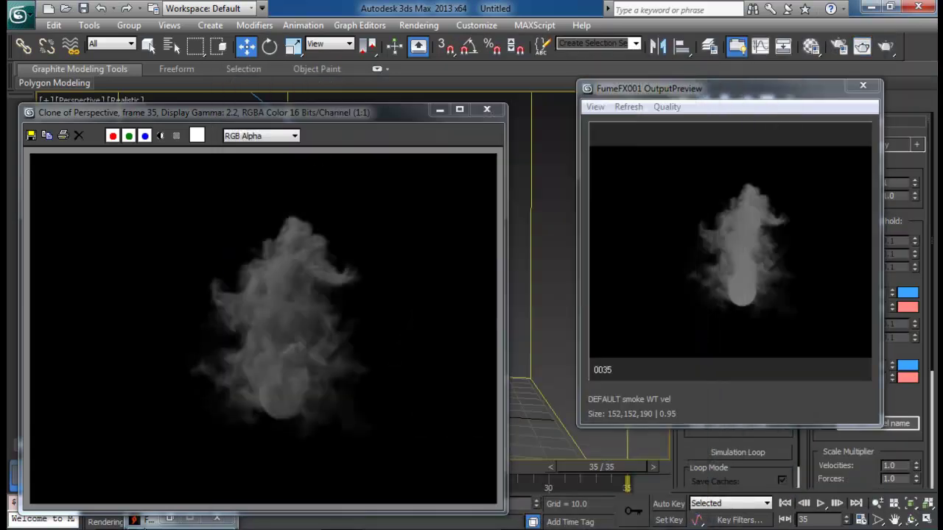
{"action": "left_click", "coordinate": [161, 523]}
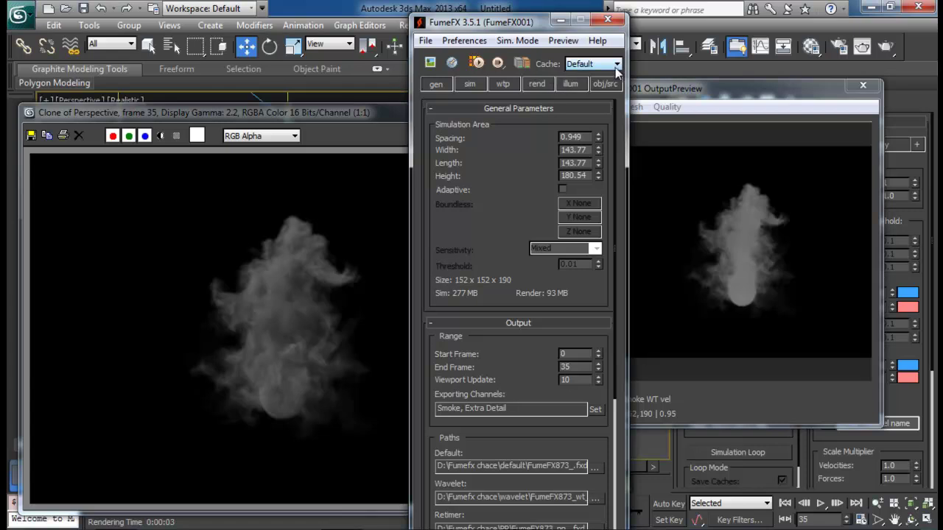
- Render frame 35 with the FumeFX cache set to Wavelet and place the render beside the cloned one
{"action": "left_click", "coordinate": [617, 65]}
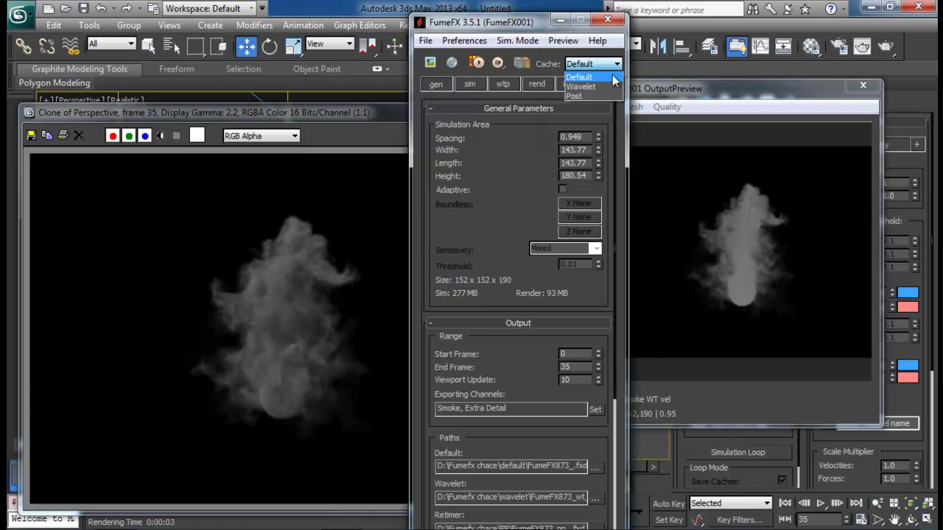
{"action": "left_click", "coordinate": [598, 87]}
{"action": "left_click", "coordinate": [886, 47]}
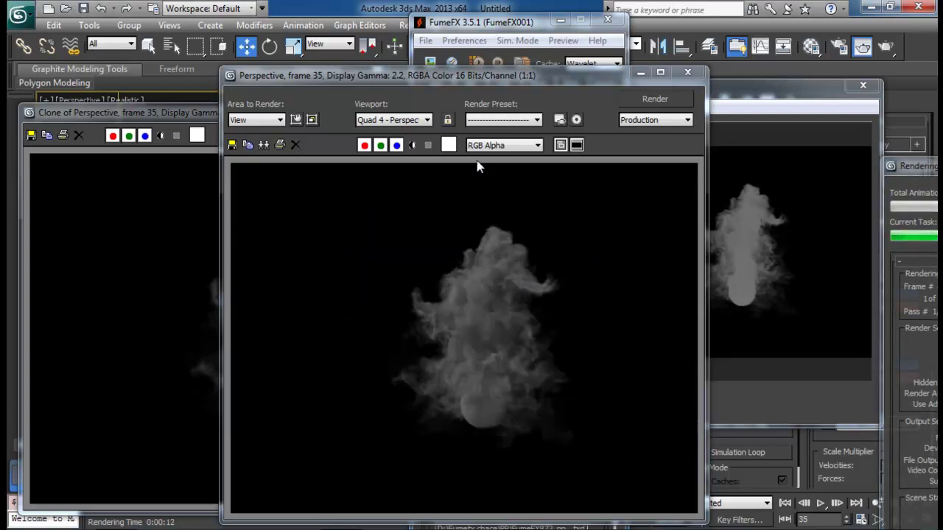
{"action": "left_click_drag", "start_coordinate": [472, 76], "coordinate": [654, 58]}
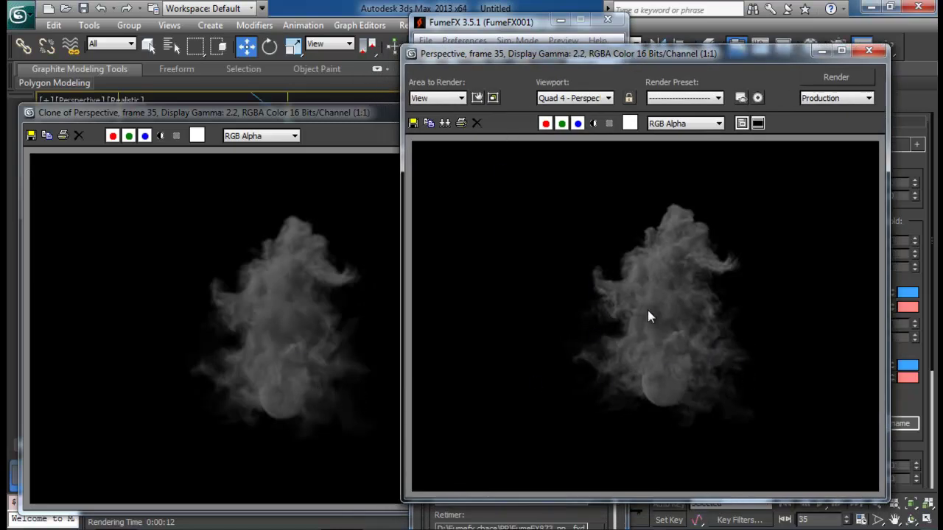
- Close the wavelet render and the cloned render
{"action": "left_click", "coordinate": [870, 50]}
{"action": "left_click", "coordinate": [376, 130]}
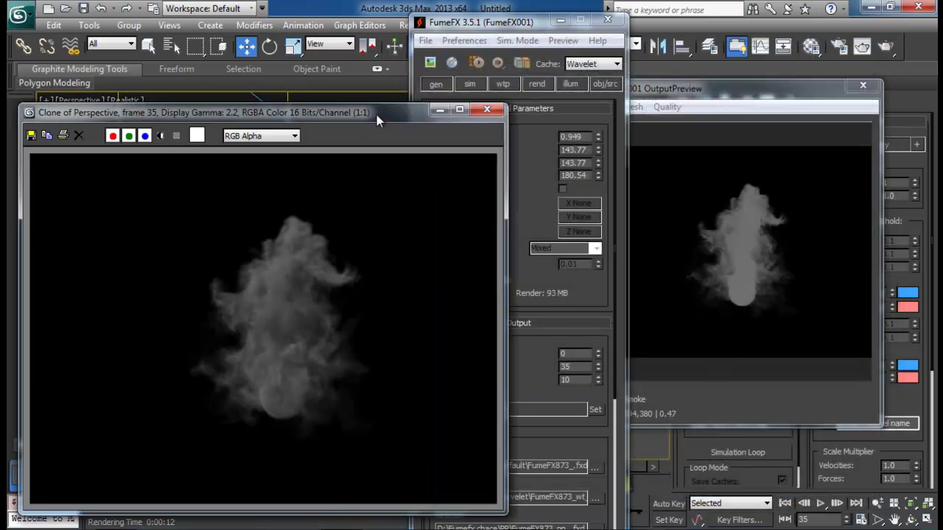
{"action": "left_click", "coordinate": [494, 110]}
- Switch the cache to Default and back to Wavelet to compare the smoke in the output preview
{"action": "left_click", "coordinate": [616, 64]}
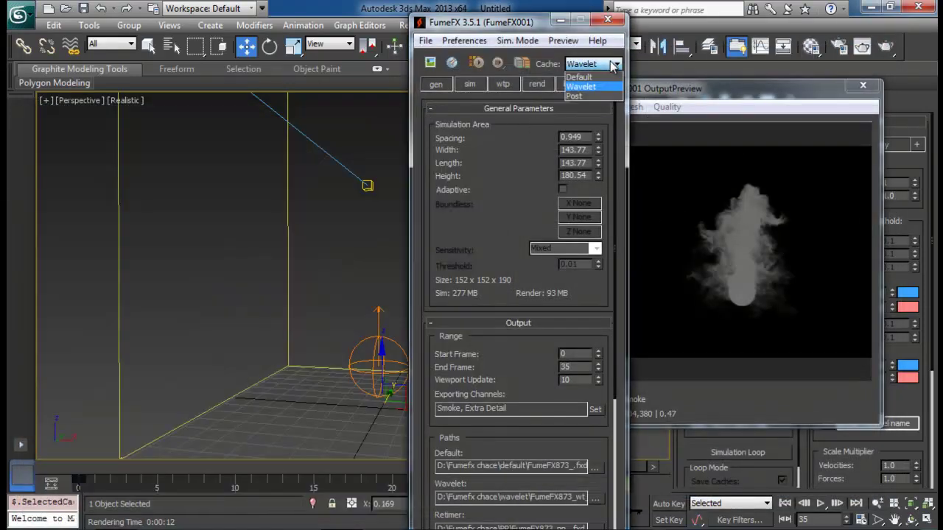
{"action": "left_click", "coordinate": [582, 76]}
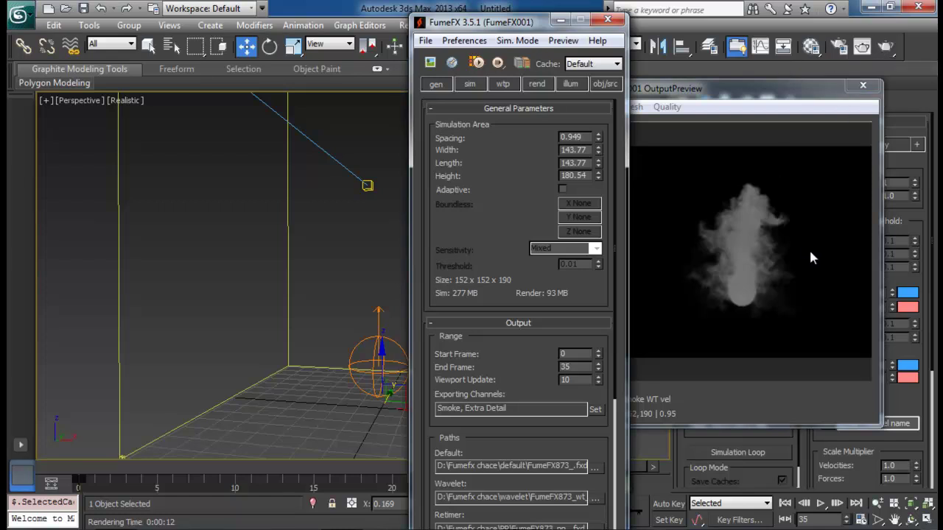
{"action": "left_click", "coordinate": [607, 65]}
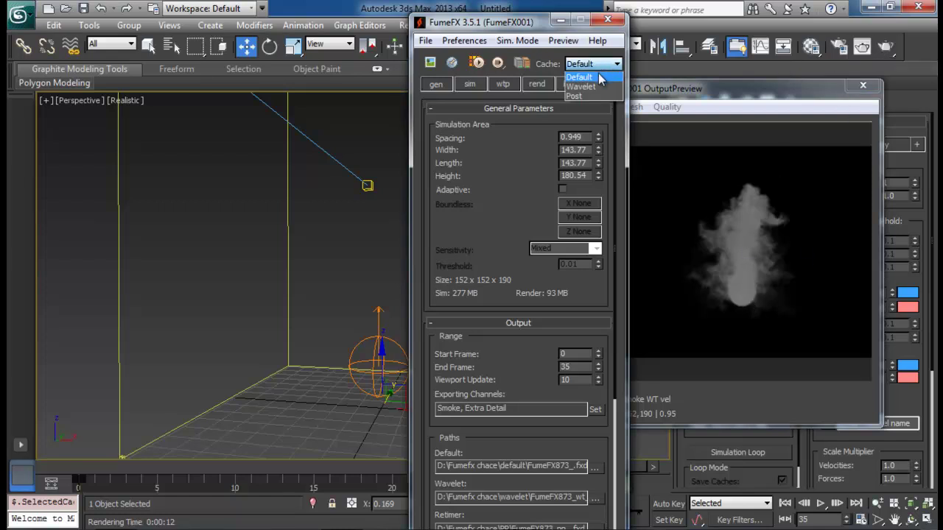
{"action": "left_click", "coordinate": [585, 85]}
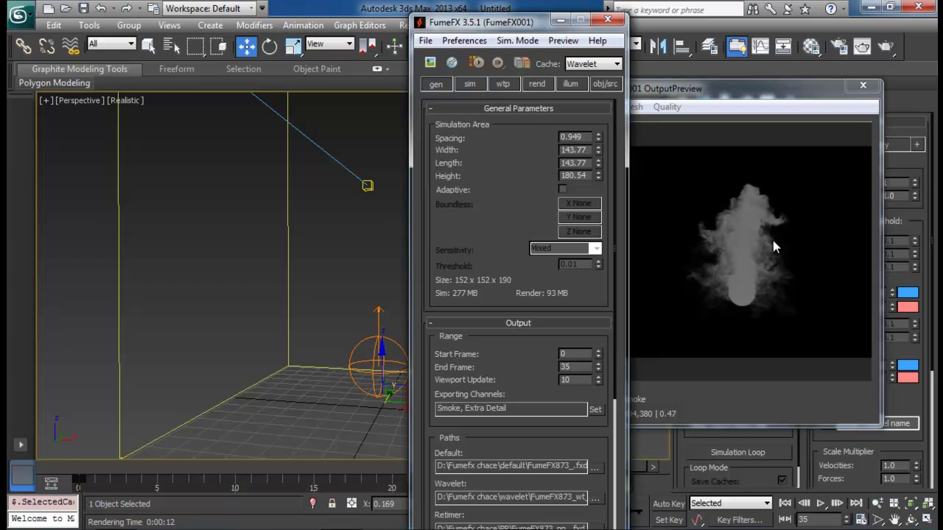
- Review the Wavelet Turbulence settings and the fuel, smoke and temperature simulation parameters, ending on the wavelet settings
{"action": "left_click", "coordinate": [501, 86]}
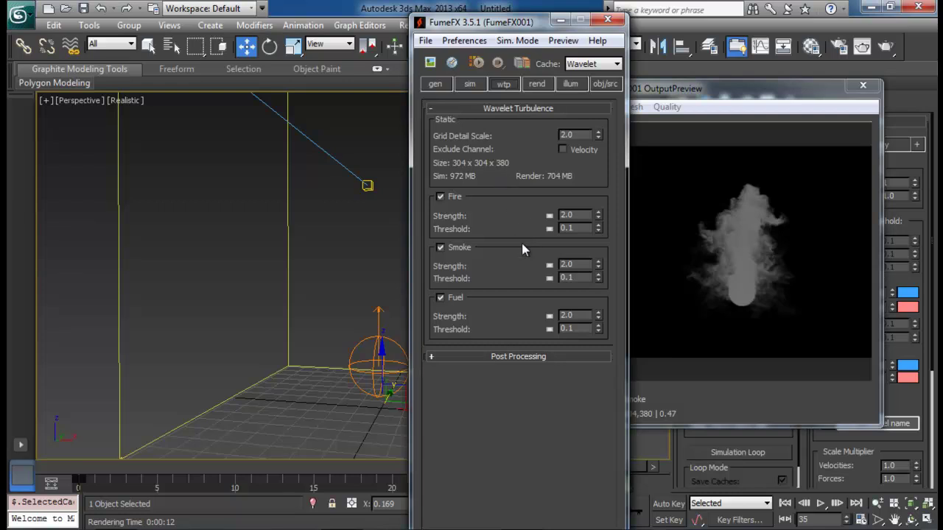
{"action": "left_click", "coordinate": [471, 87]}
{"action": "scroll", "coordinate": [523, 397], "scroll_direction": "down", "scroll_amount": 5}
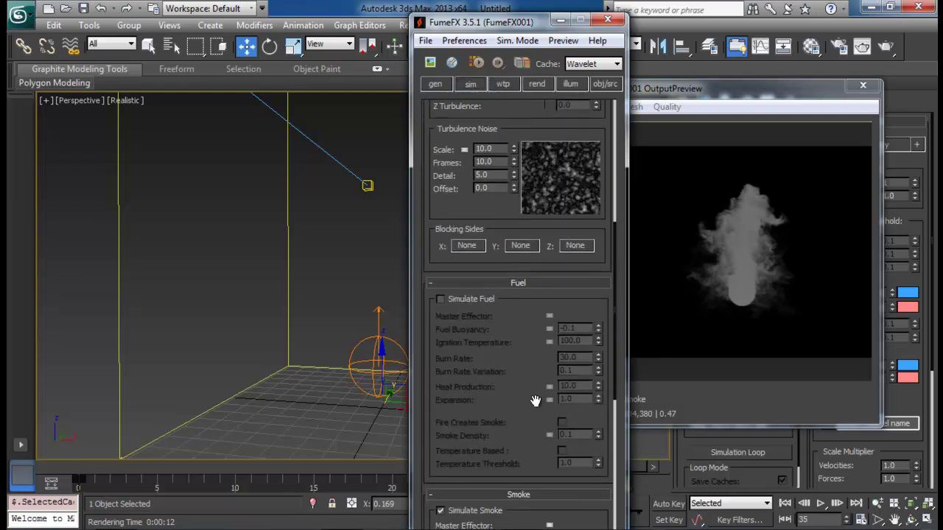
{"action": "left_click_drag", "start_coordinate": [536, 401], "coordinate": [526, 109]}
{"action": "left_click_drag", "start_coordinate": [522, 508], "coordinate": [503, 225]}
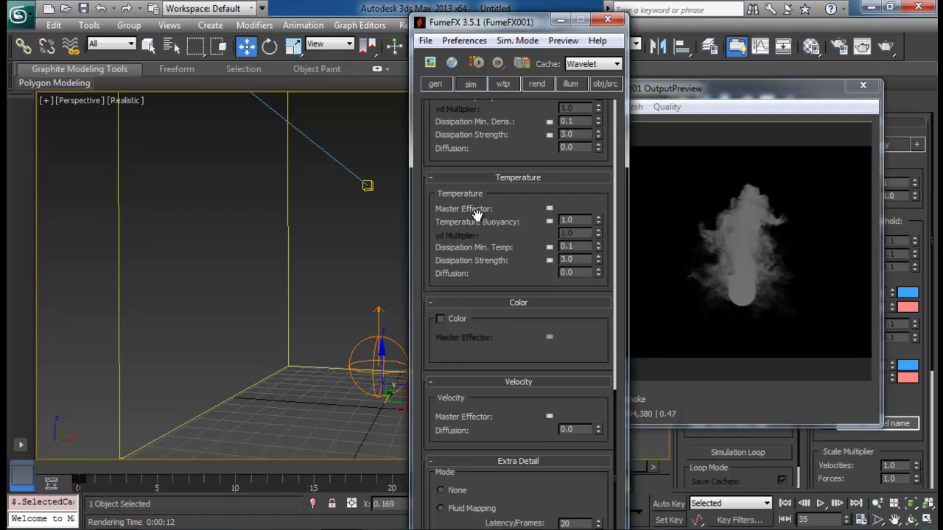
{"action": "left_click", "coordinate": [505, 85]}
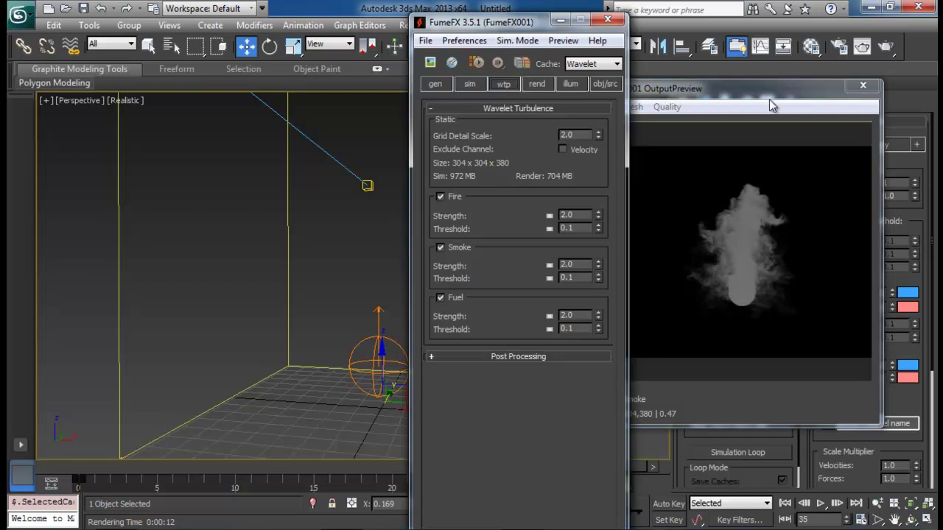
- Close the output preview and expand only the Post Processing rollout, with the FumeFX window moved off the middle of the viewport
{"action": "left_click_drag", "start_coordinate": [764, 98], "coordinate": [149, 156]}
{"action": "left_click", "coordinate": [294, 143]}
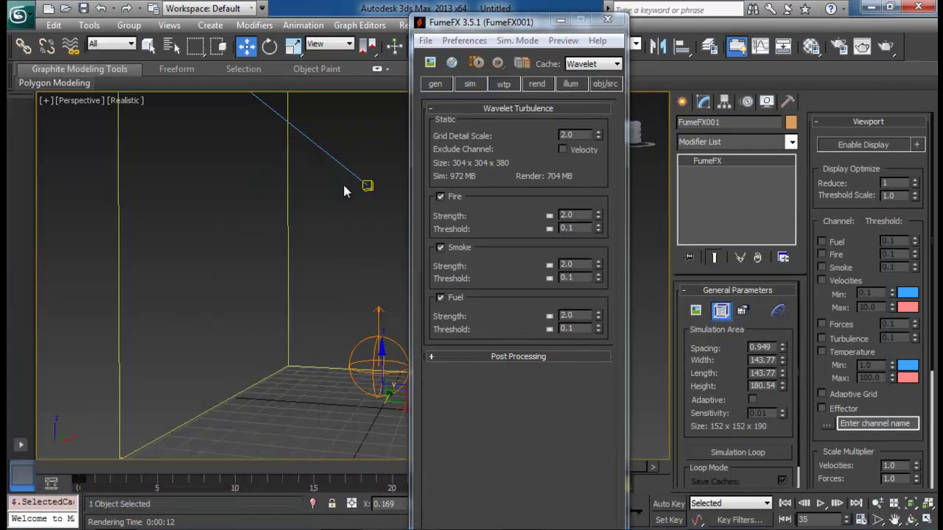
{"action": "left_click", "coordinate": [494, 357]}
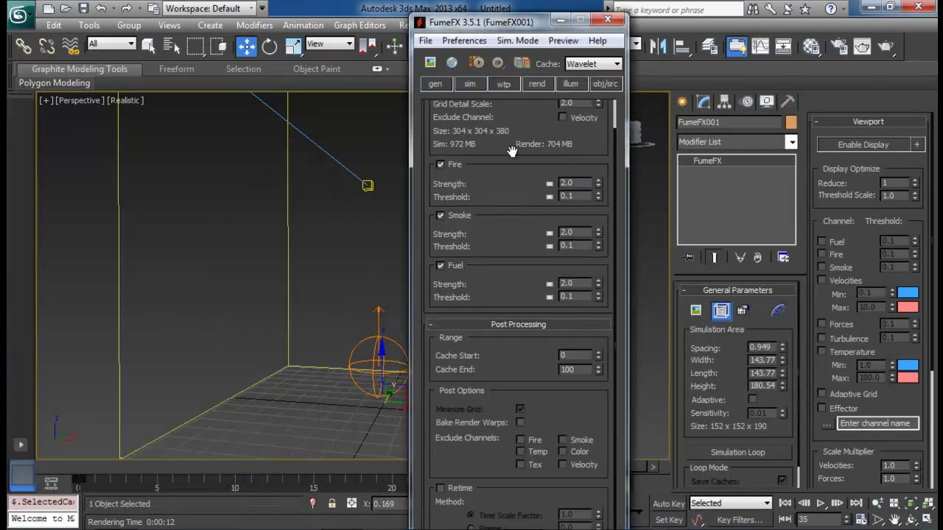
{"action": "scroll", "coordinate": [512, 151], "scroll_direction": "up", "scroll_amount": 3}
{"action": "scroll", "coordinate": [509, 133], "scroll_direction": "up", "scroll_amount": 1}
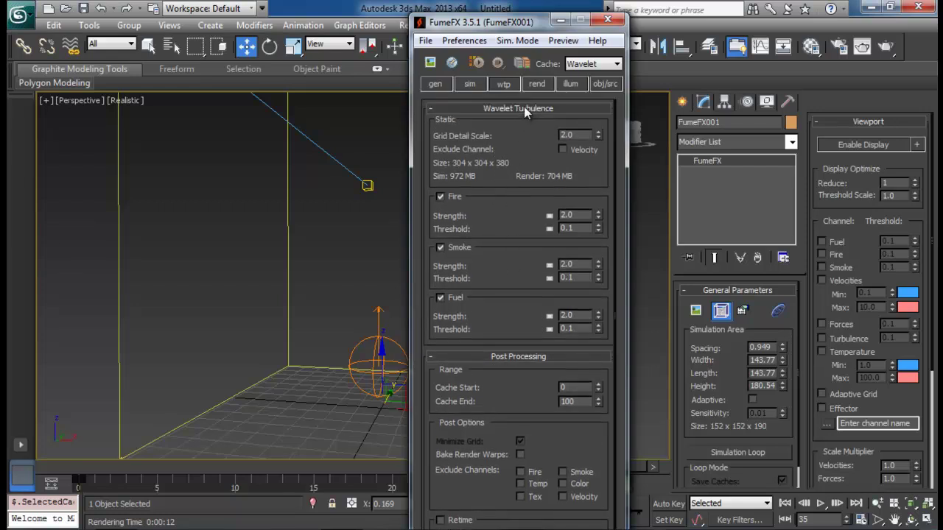
{"action": "left_click", "coordinate": [524, 109]}
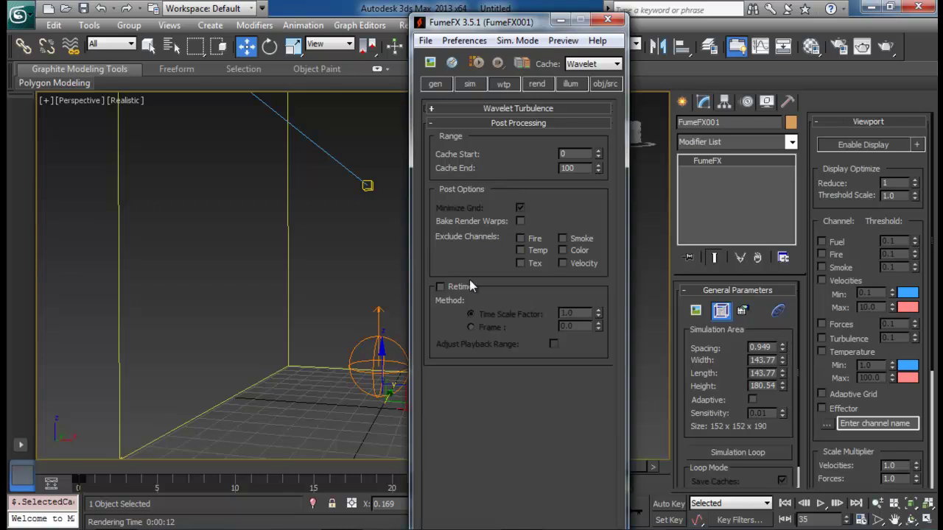
{"action": "left_click_drag", "start_coordinate": [525, 20], "coordinate": [706, 9]}
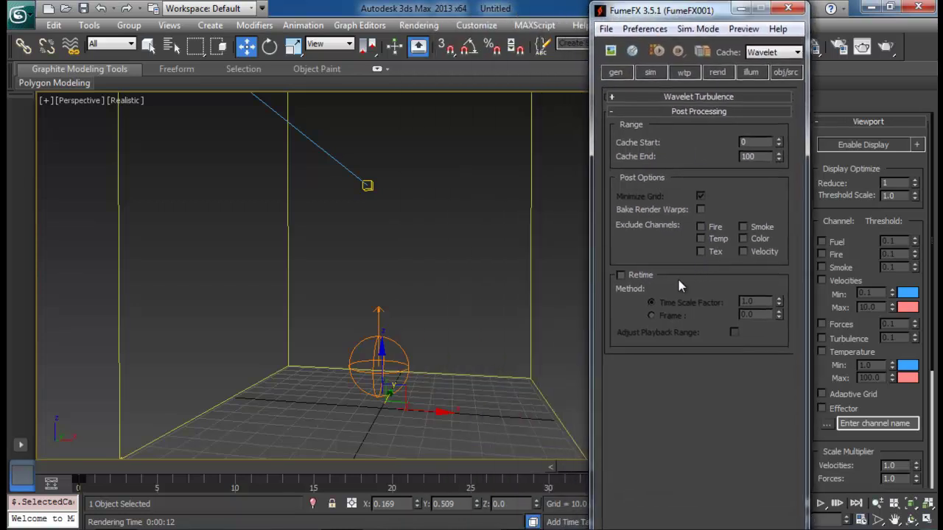
{"action": "middle_click_drag", "start_coordinate": [420, 278], "coordinate": [439, 258]}
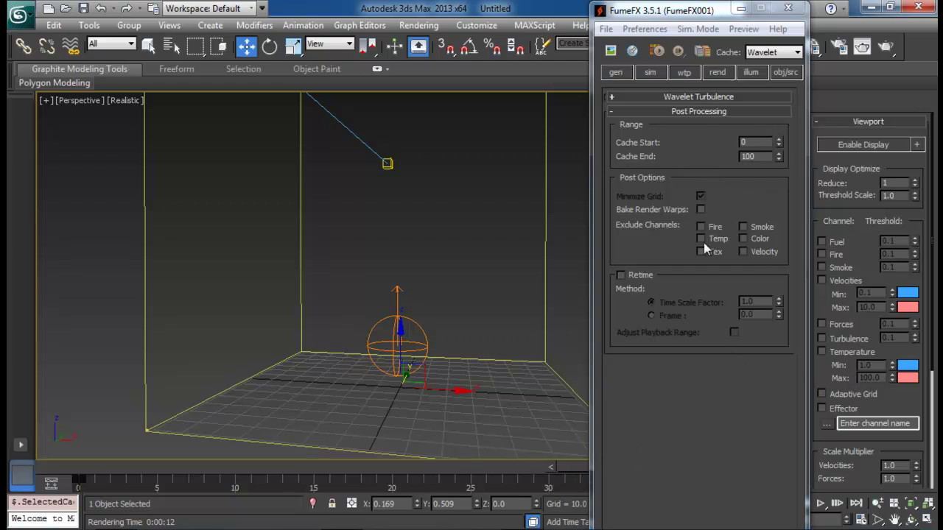
- Toggle the Velocity channel exclusion, and switch the cache to Default and back to Wavelet
{"action": "left_click", "coordinate": [748, 250]}
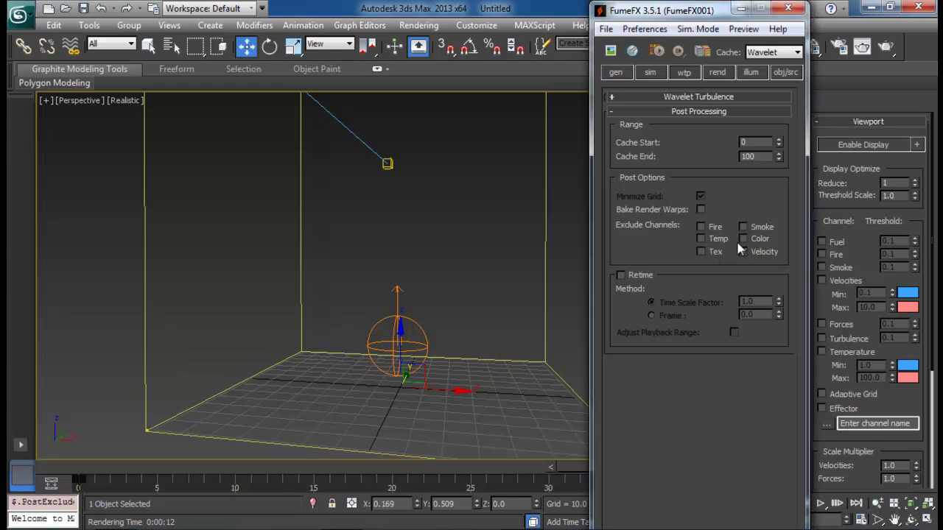
{"action": "left_click", "coordinate": [745, 252]}
{"action": "left_click", "coordinate": [771, 53]}
{"action": "left_click", "coordinate": [764, 66]}
{"action": "left_click", "coordinate": [775, 52]}
{"action": "left_click", "coordinate": [767, 74]}
- Reopen the output preview with the cache kept on Wavelet
{"action": "middle_click_drag", "start_coordinate": [448, 240], "coordinate": [449, 258]}
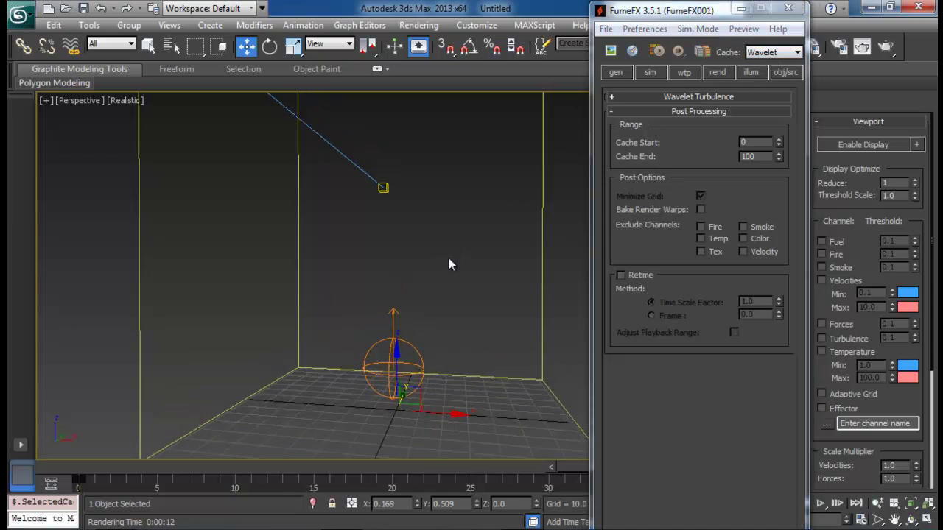
{"action": "left_click", "coordinate": [610, 50]}
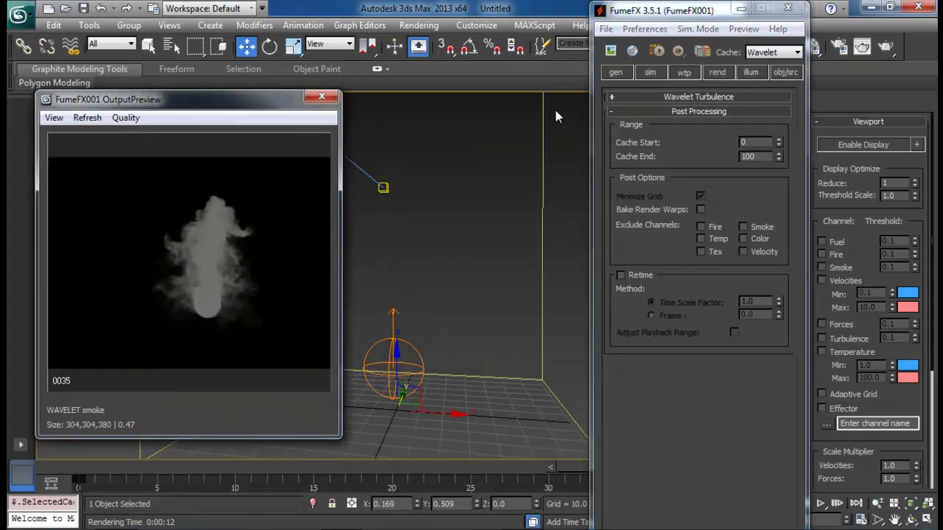
{"action": "left_click", "coordinate": [773, 53]}
{"action": "left_click", "coordinate": [772, 75]}
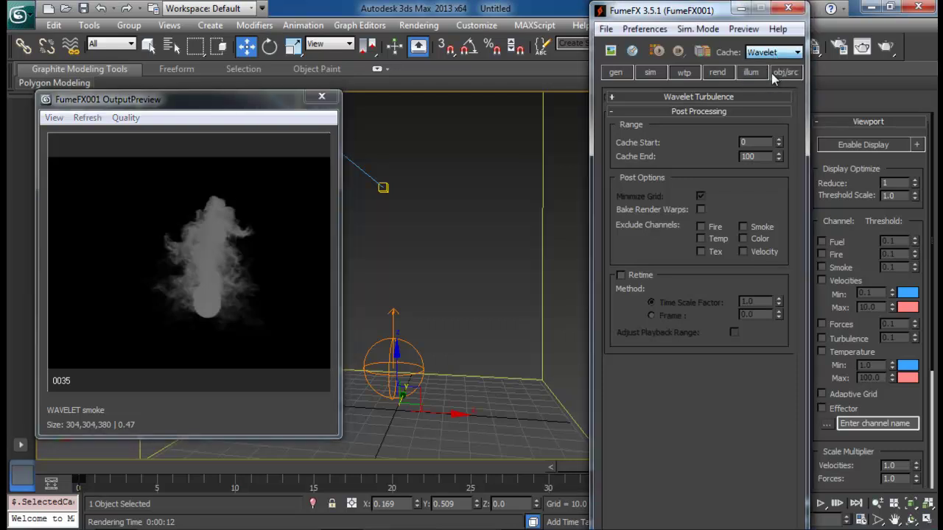
{"action": "left_click", "coordinate": [772, 75]}
{"action": "left_click", "coordinate": [776, 54]}
{"action": "left_click", "coordinate": [765, 76]}
- Set the FumeFX simulation mode to Post Processing
{"action": "left_click", "coordinate": [699, 29]}
{"action": "left_click", "coordinate": [713, 93]}
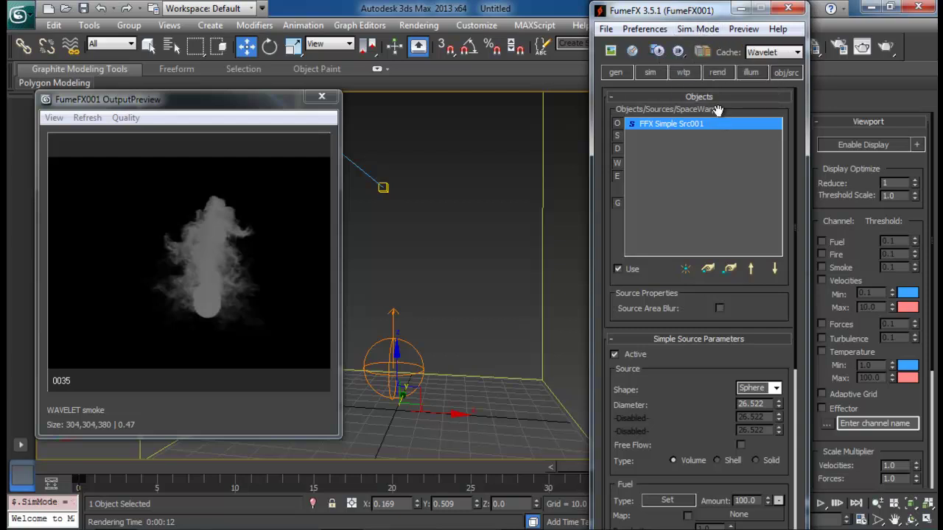
{"action": "left_click", "coordinate": [702, 30]}
{"action": "left_click", "coordinate": [711, 95]}
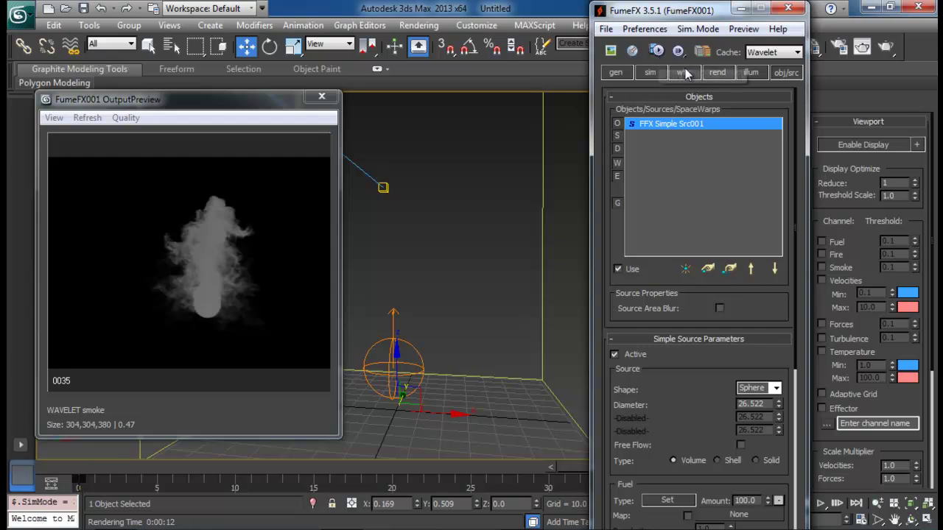
- Set the post-processing Cache End to 35 and run the post-processing simulation
{"action": "left_click", "coordinate": [683, 76]}
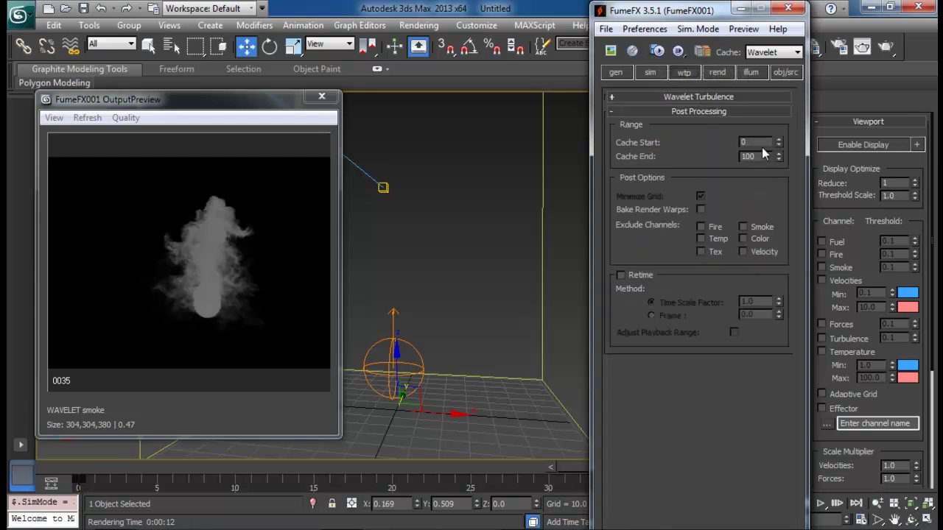
{"action": "left_click_drag", "start_coordinate": [762, 155], "coordinate": [661, 154]}
{"action": "type", "text": "35"}
{"action": "key", "text": "Return"}
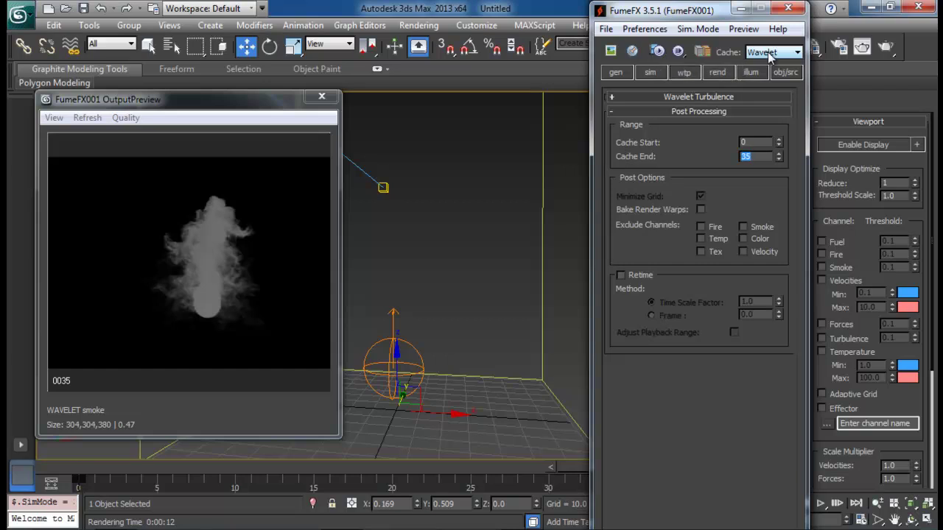
{"action": "left_click", "coordinate": [655, 52]}
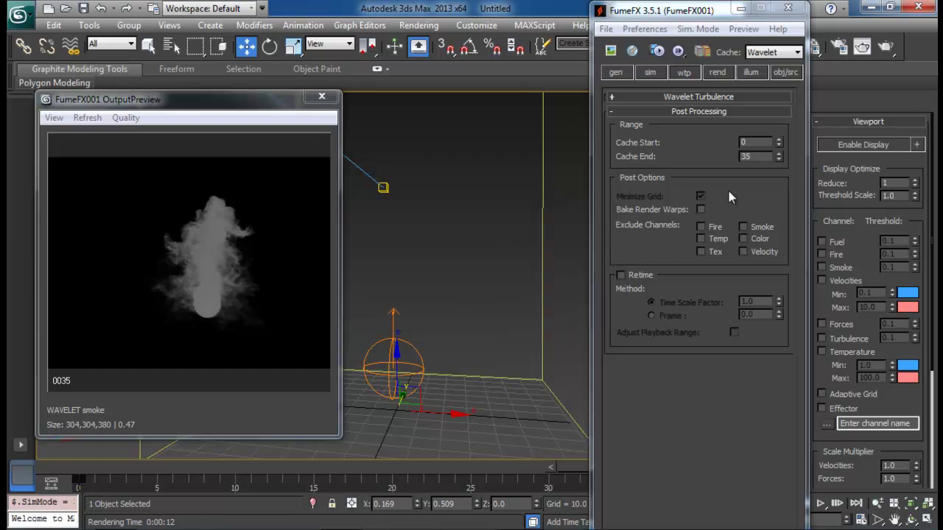
- Open the PP cache folder in Windows Explorer and examine the post-processed cache files and their sizes
{"action": "left_click", "coordinate": [131, 529]}
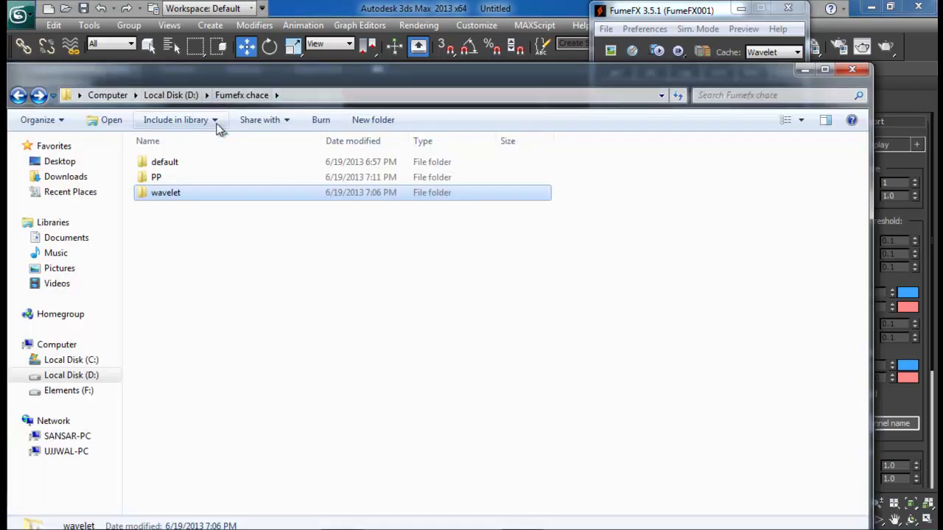
{"action": "left_click", "coordinate": [178, 177]}
{"action": "double_click", "coordinate": [176, 178]}
{"action": "scroll", "coordinate": [350, 218], "scroll_direction": "down", "scroll_amount": 4}
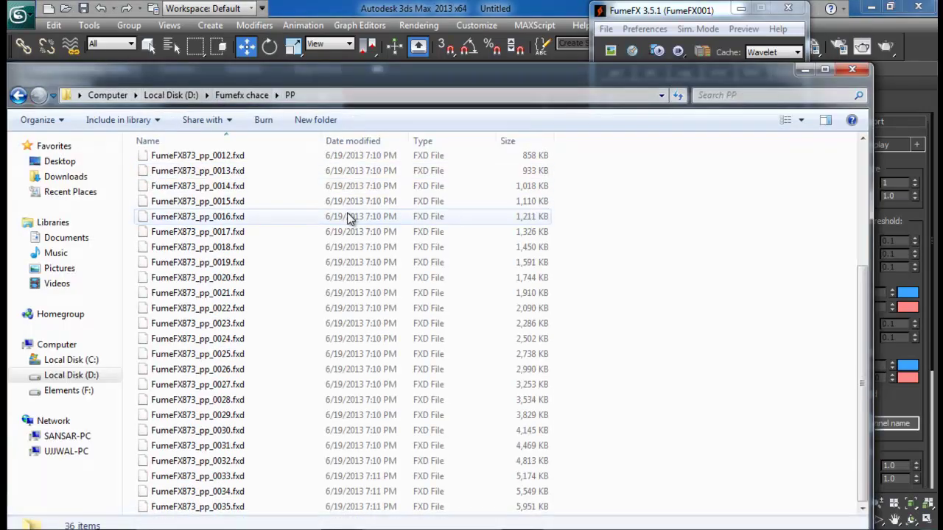
{"action": "left_click_drag", "start_coordinate": [468, 80], "coordinate": [512, 28]}
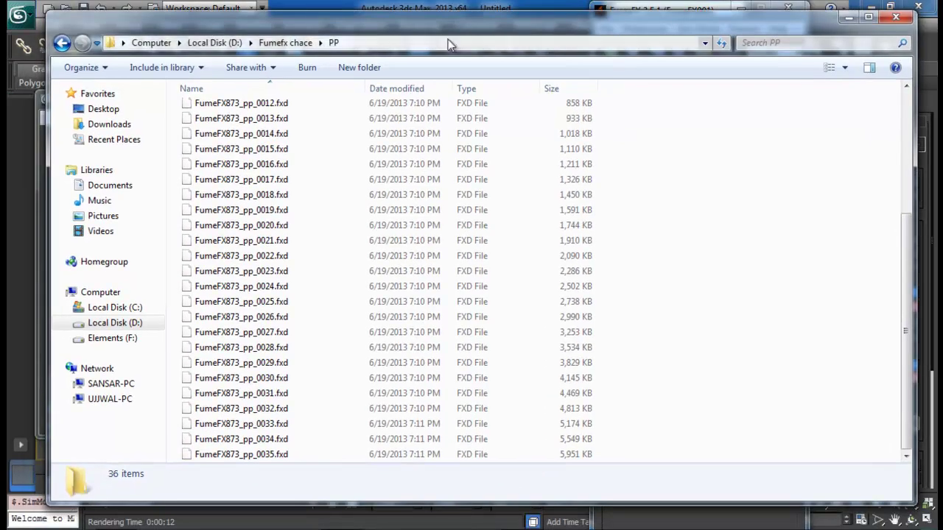
- Return to the Fumefx chace folder and check the wavelet folder's size in its properties
{"action": "left_click", "coordinate": [62, 43]}
{"action": "left_click", "coordinate": [204, 138]}
{"action": "right_click", "coordinate": [204, 138]}
{"action": "left_click", "coordinate": [248, 424]}
{"action": "left_click", "coordinate": [461, 151]}
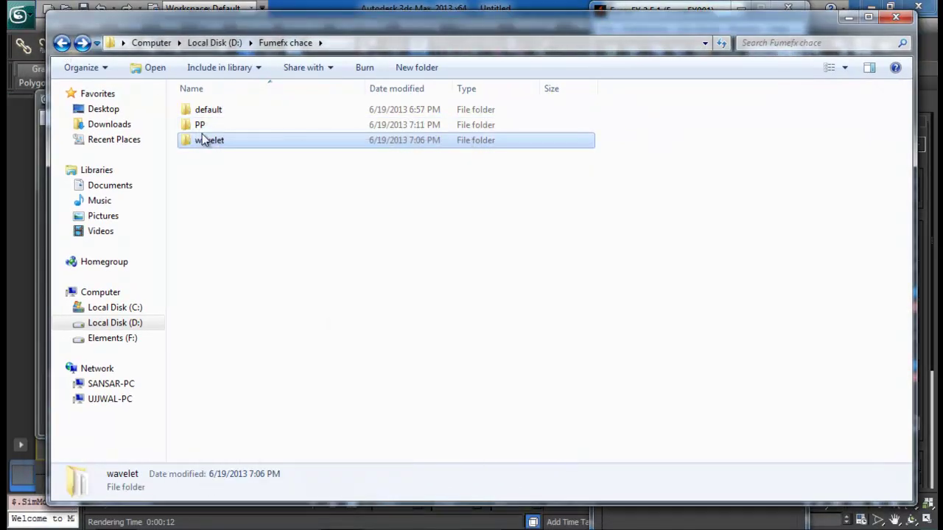
- Check the size of the PP folder in its properties, and close the dialog
{"action": "left_click", "coordinate": [199, 125]}
{"action": "right_click", "coordinate": [200, 125]}
{"action": "left_click", "coordinate": [264, 411]}
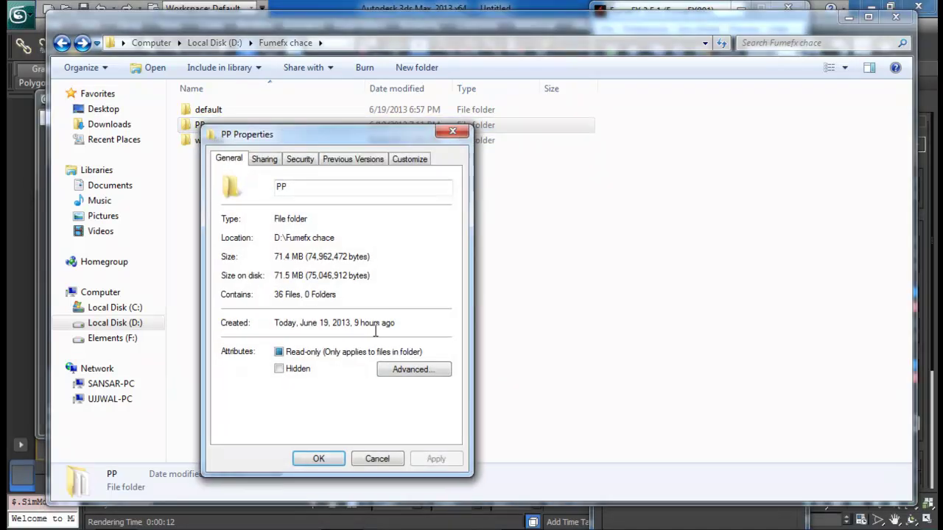
{"action": "left_click", "coordinate": [452, 133]}
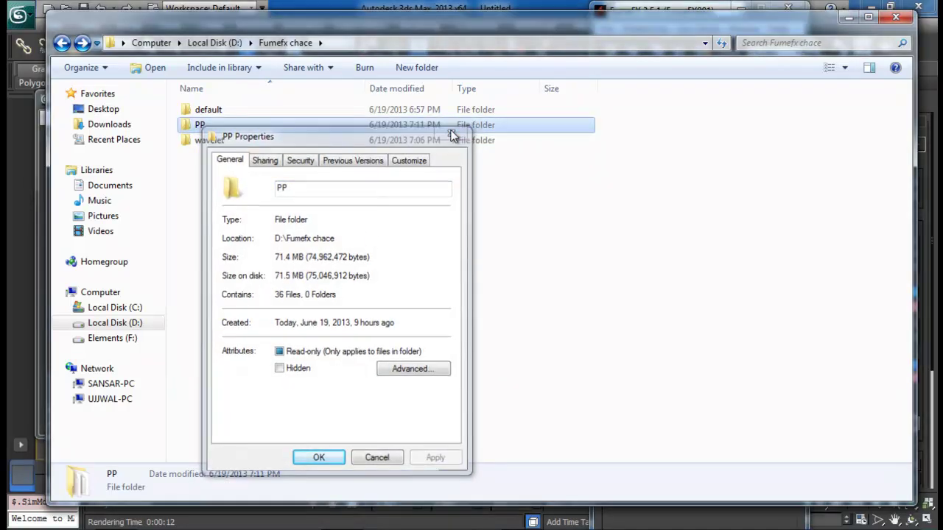
- Minimize Explorer, render frame 35 from the Wavelet cache, clone the rendered image for comparison, and close the original render window
{"action": "left_click", "coordinate": [849, 18]}
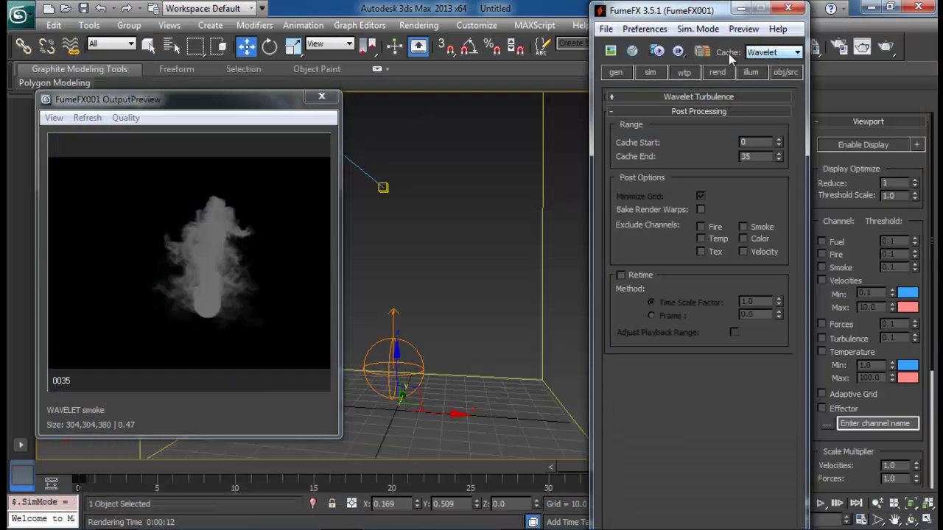
{"action": "left_click", "coordinate": [863, 47]}
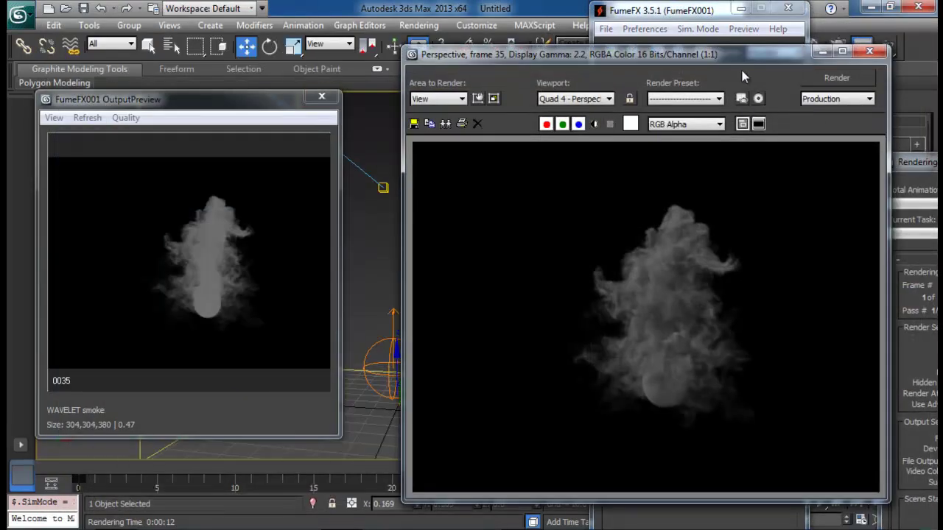
{"action": "left_click_drag", "start_coordinate": [737, 62], "coordinate": [428, 72]}
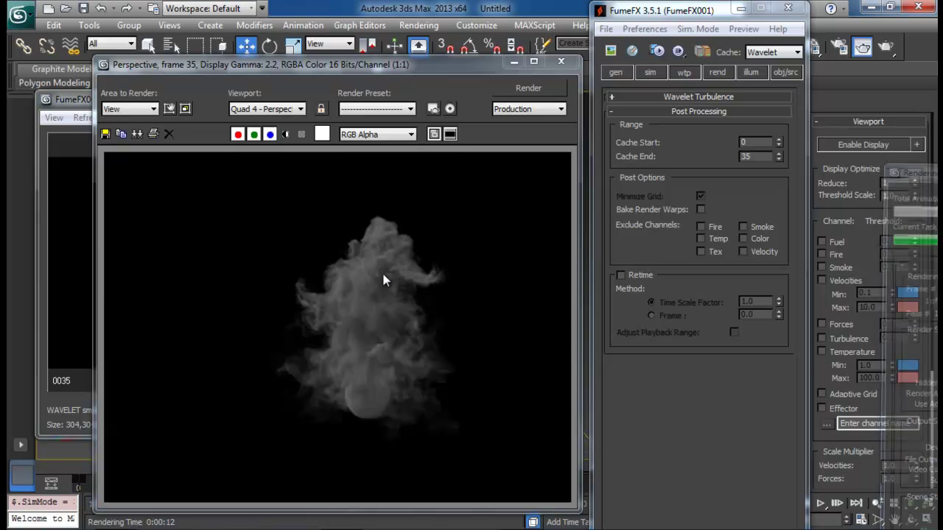
{"action": "left_click", "coordinate": [121, 133]}
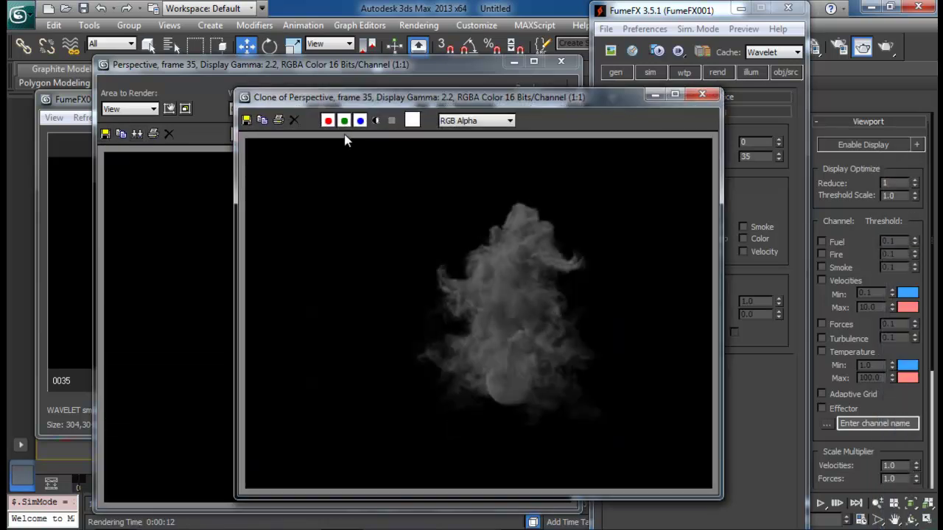
{"action": "mouse_move", "coordinate": [446, 98]}
{"action": "left_mouse_down"}
{"action": "mouse_move", "coordinate": [249, 130]}
{"action": "mouse_move", "coordinate": [154, 129]}
{"action": "left_mouse_up"}
{"action": "left_click_drag", "start_coordinate": [441, 65], "coordinate": [617, 126]}
{"action": "left_click", "coordinate": [739, 124]}
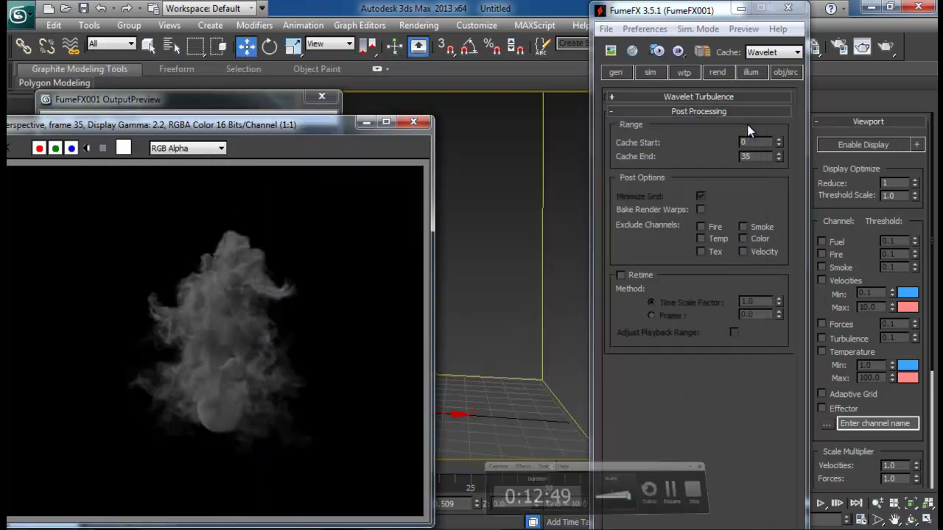
- Set the FumeFX cache to Post and render frame 35 of the perspective view
{"action": "left_click", "coordinate": [773, 53]}
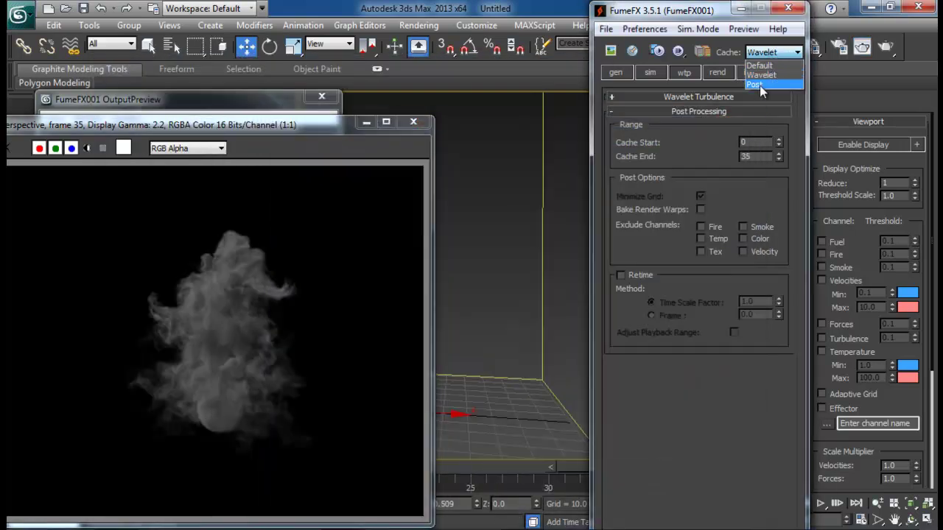
{"action": "left_click", "coordinate": [760, 85]}
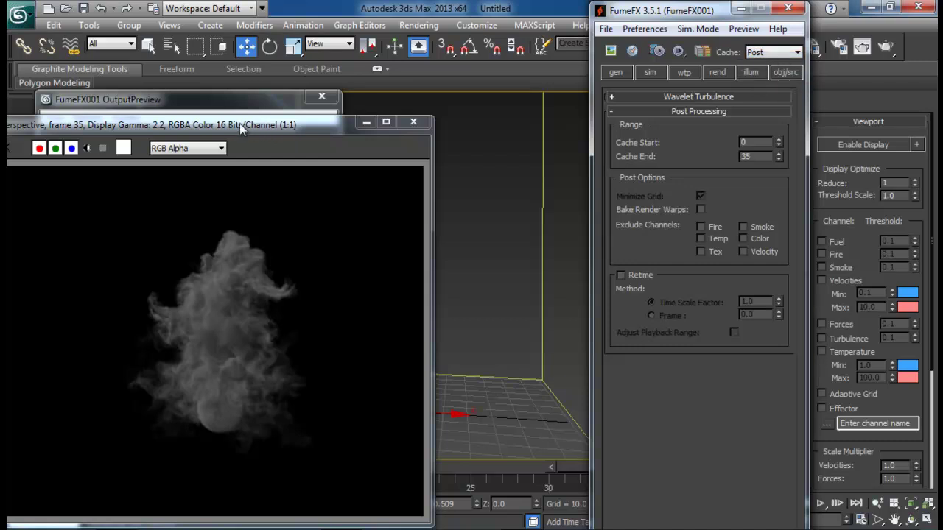
{"action": "left_click_drag", "start_coordinate": [256, 123], "coordinate": [413, 117]}
{"action": "left_click_drag", "start_coordinate": [311, 130], "coordinate": [186, 144]}
{"action": "left_click", "coordinate": [862, 46]}
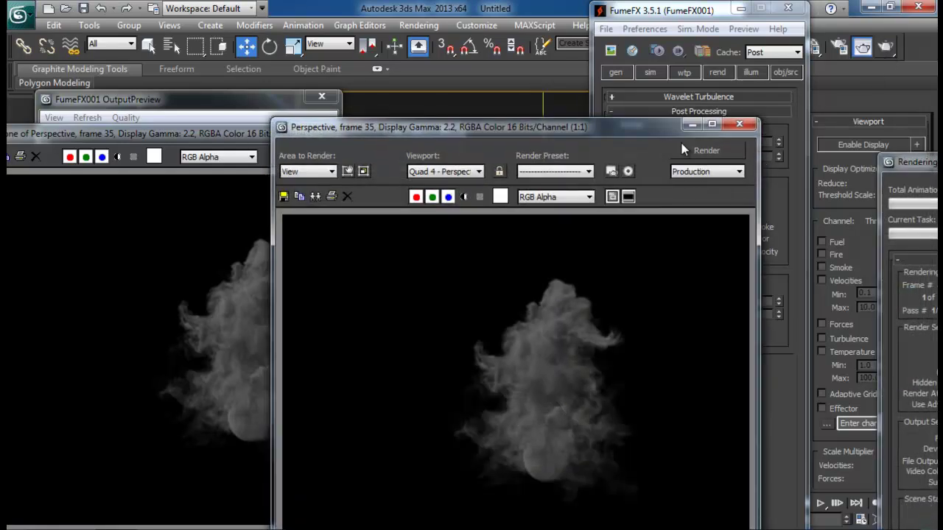
{"action": "left_click", "coordinate": [683, 149]}
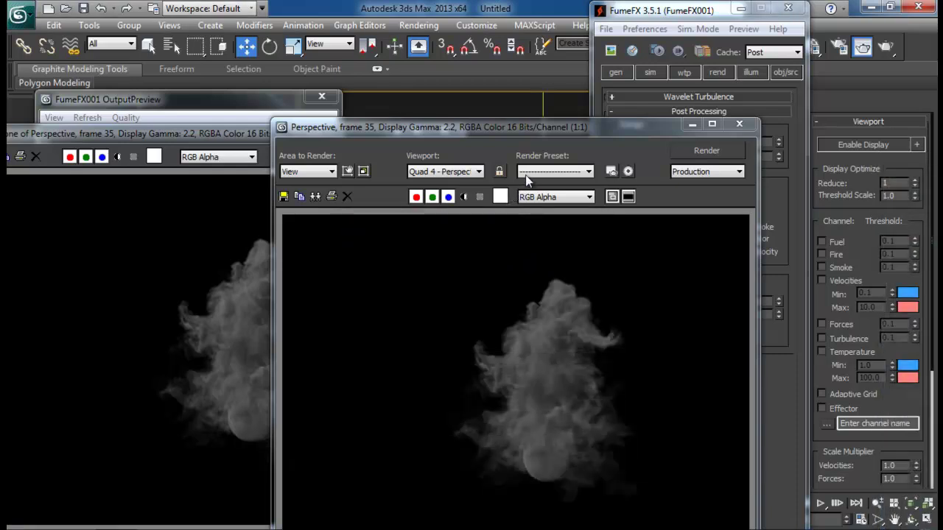
- Compare the Post render side by side with the cloned Wavelet render, and close both render windows
{"action": "left_click", "coordinate": [511, 127]}
{"action": "left_click_drag", "start_coordinate": [475, 128], "coordinate": [568, 83]}
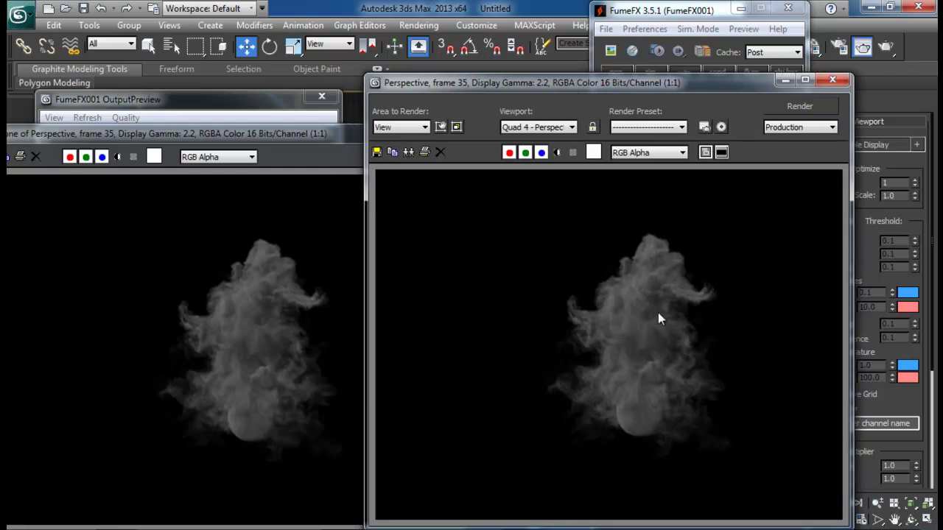
{"action": "left_click", "coordinate": [324, 131]}
{"action": "left_click", "coordinate": [445, 130]}
{"action": "left_click", "coordinate": [833, 79]}
- Switch the FumeFX cache to Default and return it to Post
{"action": "left_click", "coordinate": [788, 51]}
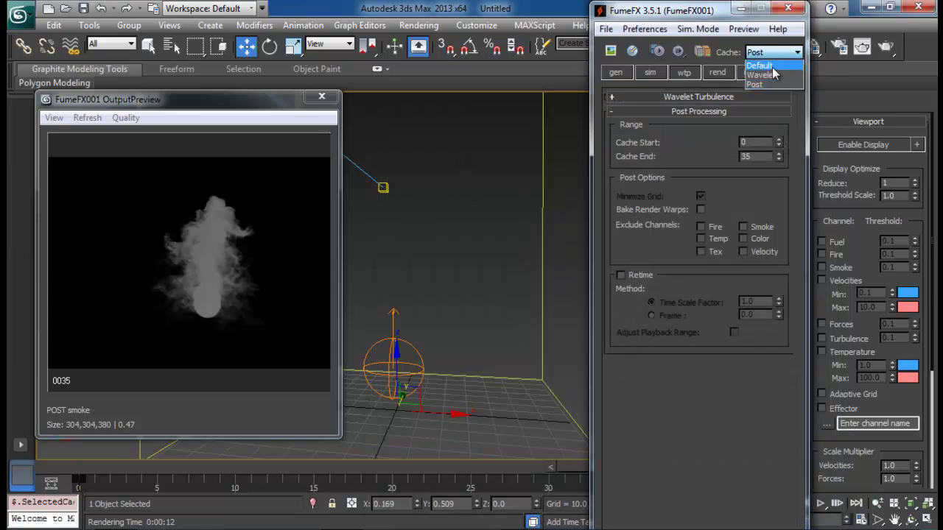
{"action": "left_click", "coordinate": [775, 60]}
{"action": "left_click", "coordinate": [776, 53]}
{"action": "left_click", "coordinate": [767, 82]}
- Switch to Windows Explorer and permanently delete the wavelet and default folders from the Fumefx chace folder
{"action": "key", "text": "alt+Tab"}
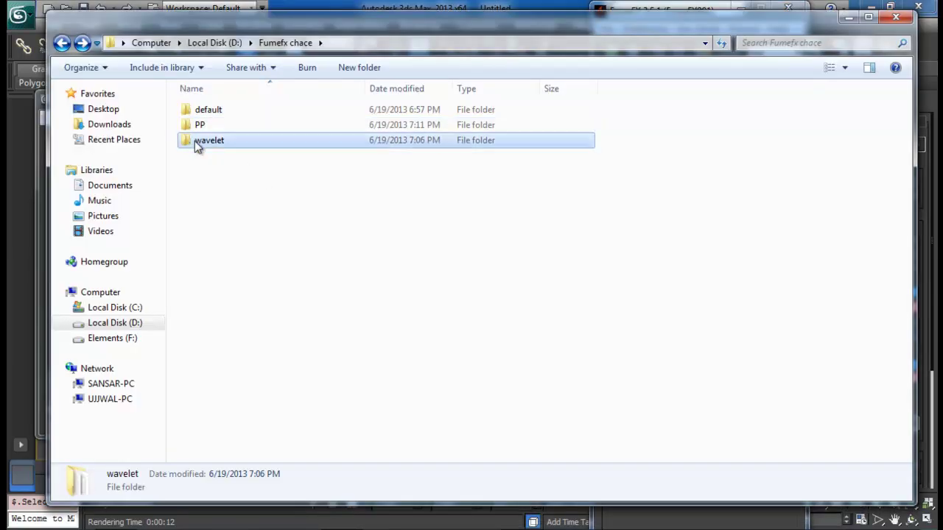
{"action": "key", "text": "shift+Delete"}
{"action": "key", "text": "Return"}
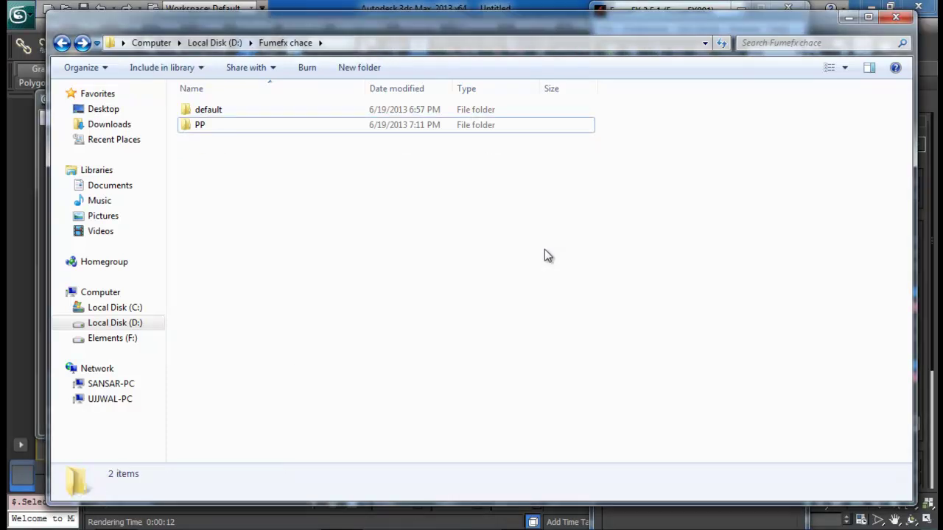
{"action": "left_click", "coordinate": [368, 109]}
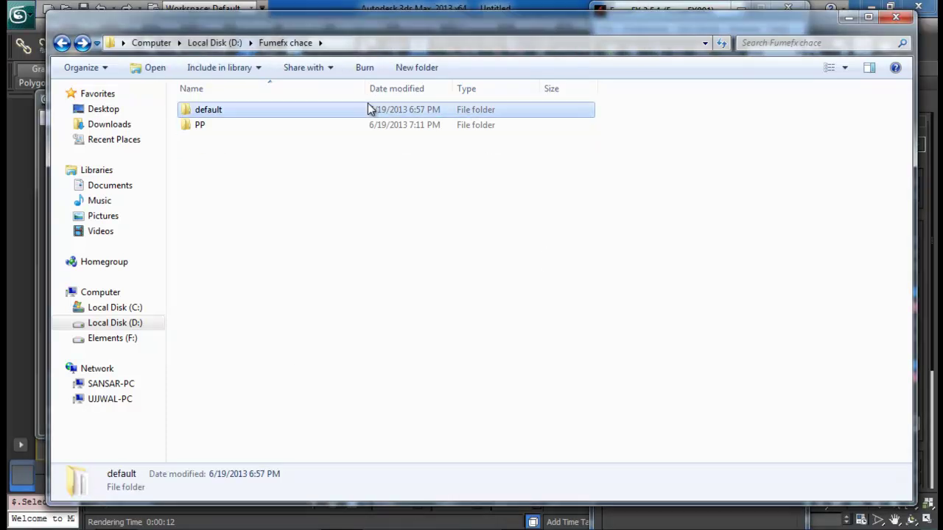
{"action": "key", "text": "shift+Delete"}
{"action": "key", "text": "Return"}
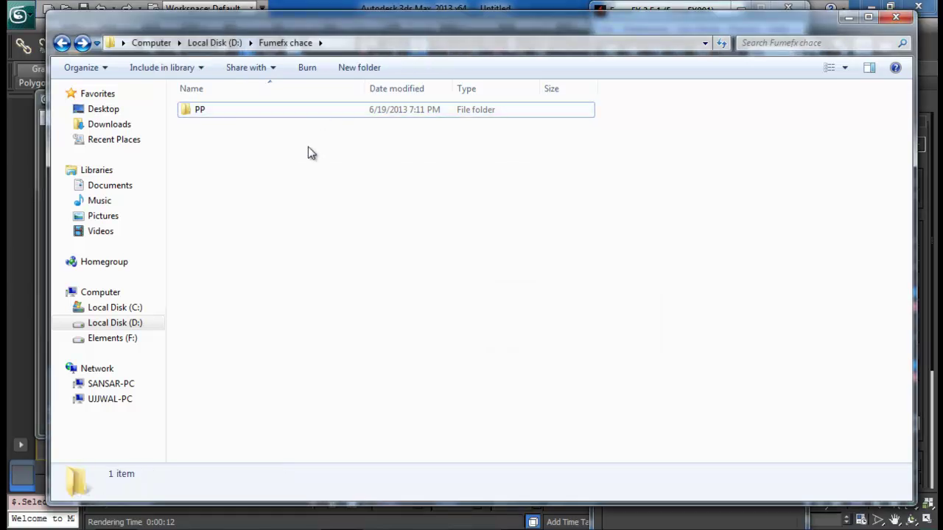
- Check the remaining PP folder's size in its properties, and close the Explorer window
{"action": "left_click", "coordinate": [213, 118]}
{"action": "right_click", "coordinate": [213, 118]}
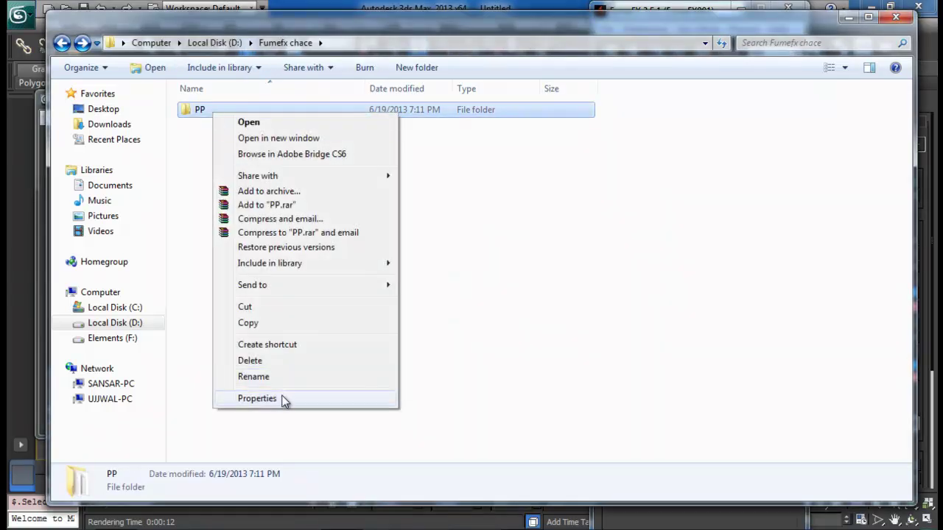
{"action": "left_click", "coordinate": [282, 398]}
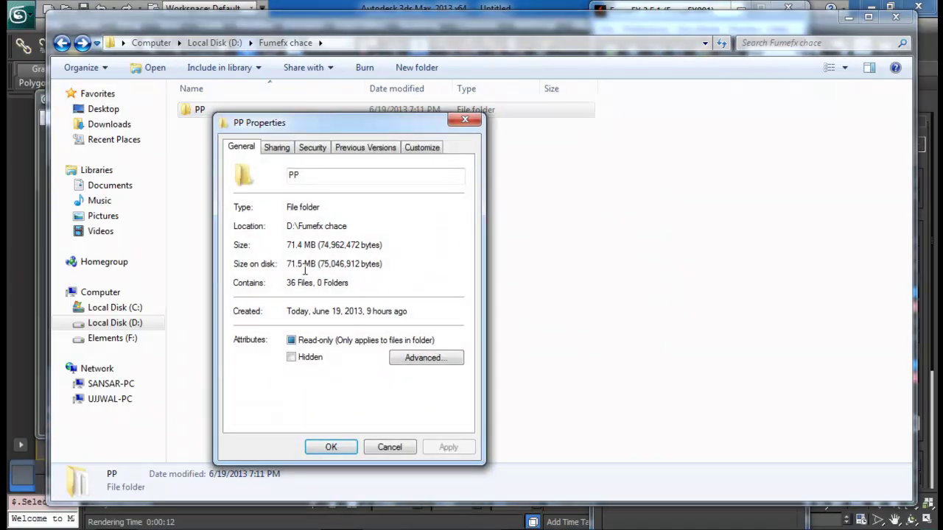
{"action": "left_click", "coordinate": [466, 121]}
{"action": "left_click", "coordinate": [896, 16]}
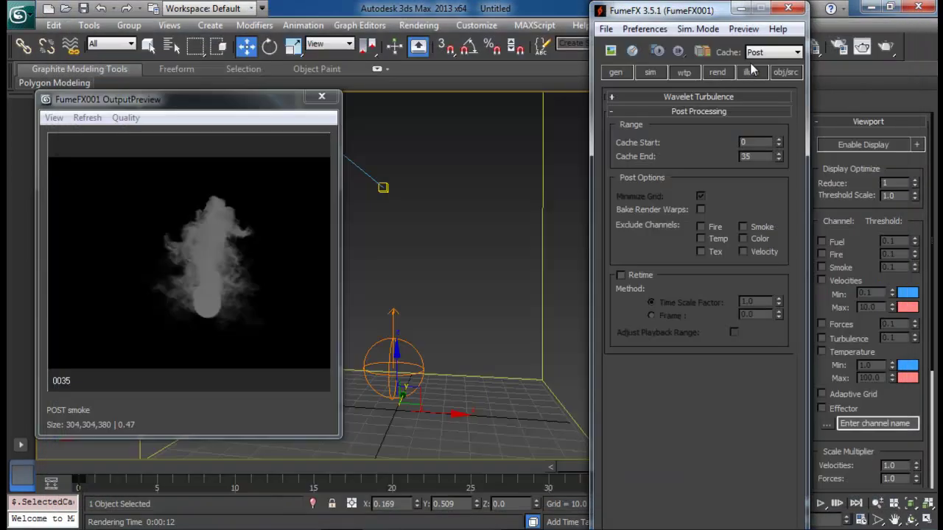
- Set the cache to Wavelet and scrub the timeline back to frame 0 to check the output preview
{"action": "left_click", "coordinate": [762, 53]}
{"action": "left_click", "coordinate": [762, 87]}
{"action": "left_click", "coordinate": [768, 52]}
{"action": "left_click", "coordinate": [765, 86]}
{"action": "left_click", "coordinate": [769, 52]}
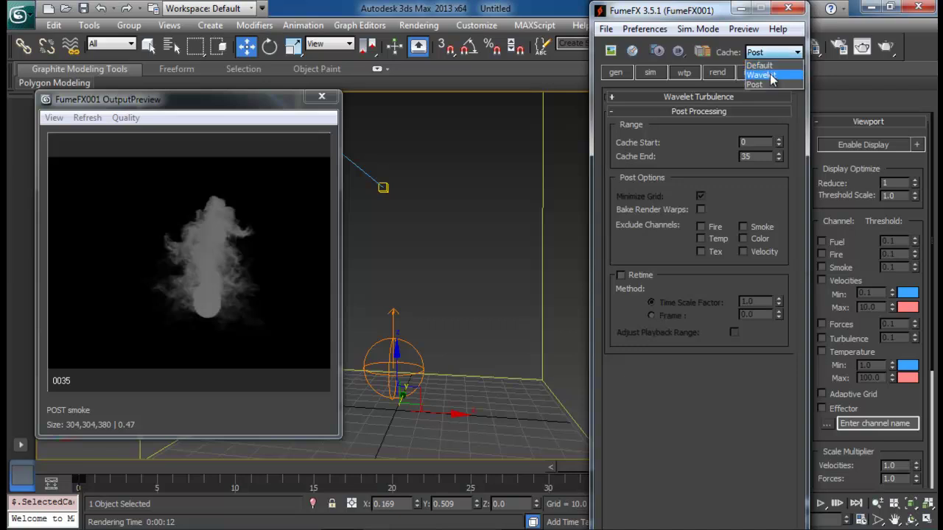
{"action": "left_click", "coordinate": [762, 74]}
{"action": "left_click_drag", "start_coordinate": [177, 467], "coordinate": [89, 467]}
{"action": "key", "text": "w"}
- Set the cache back to Post, scrub to frame 35 and render the smoke, closing the render window when done
{"action": "left_click", "coordinate": [774, 53]}
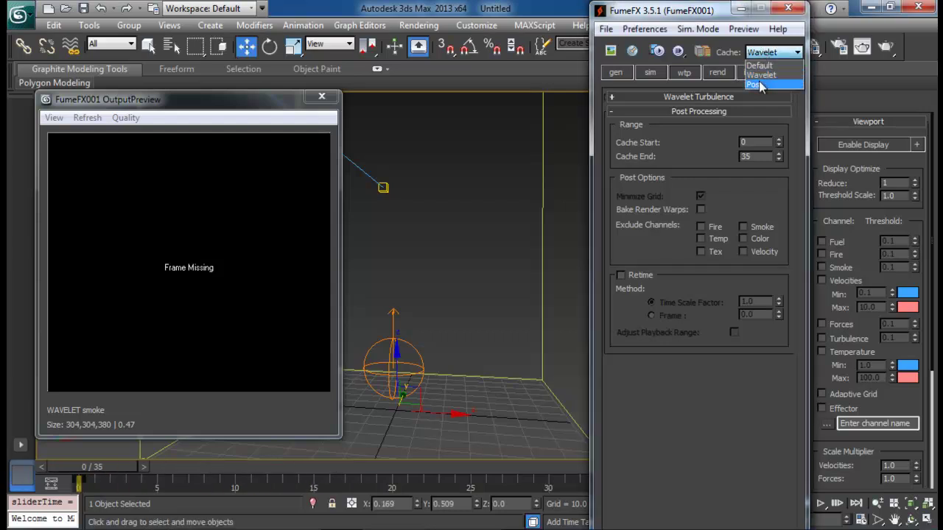
{"action": "left_click", "coordinate": [765, 85]}
{"action": "left_click_drag", "start_coordinate": [90, 467], "coordinate": [789, 444]}
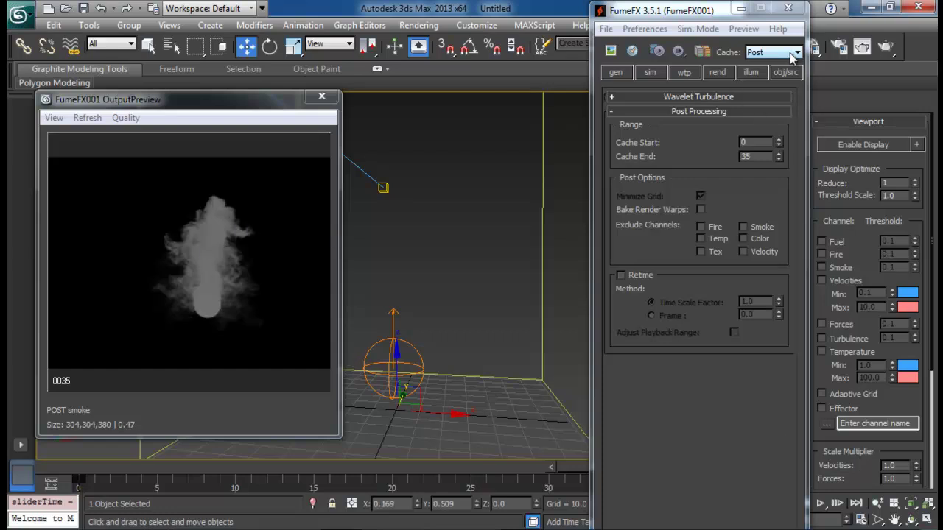
{"action": "left_click", "coordinate": [863, 47]}
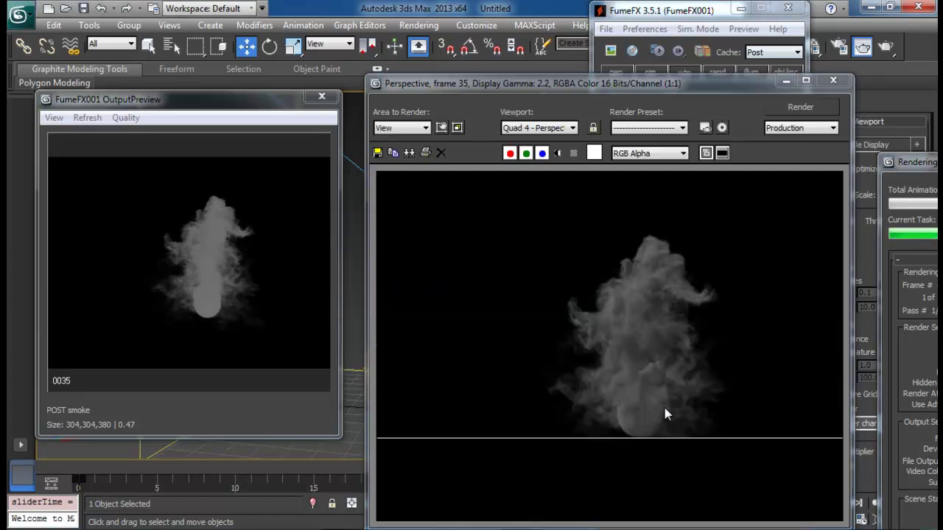
{"action": "left_click_drag", "start_coordinate": [697, 89], "coordinate": [425, 103]}
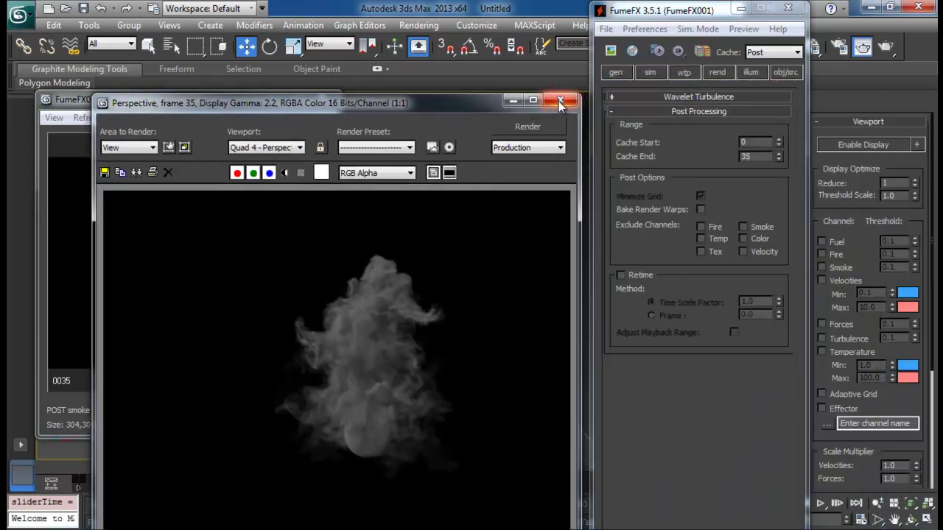
{"action": "left_click", "coordinate": [564, 94]}
- Check which cache folders remain in Fumefx chace on Local Disk (D:), and close Explorer
{"action": "left_click", "coordinate": [153, 529]}
{"action": "left_click", "coordinate": [115, 323]}
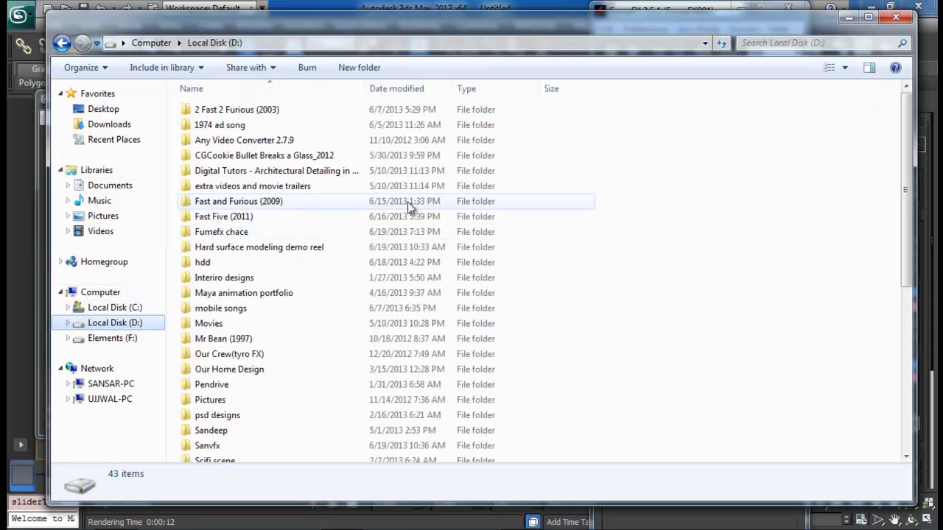
{"action": "left_click", "coordinate": [237, 233]}
{"action": "double_click", "coordinate": [238, 234]}
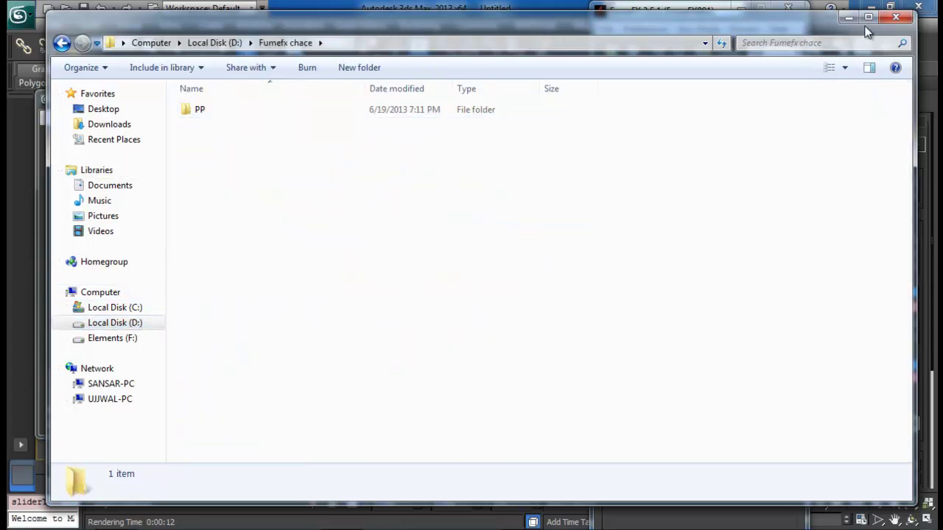
{"action": "left_click", "coordinate": [896, 16]}
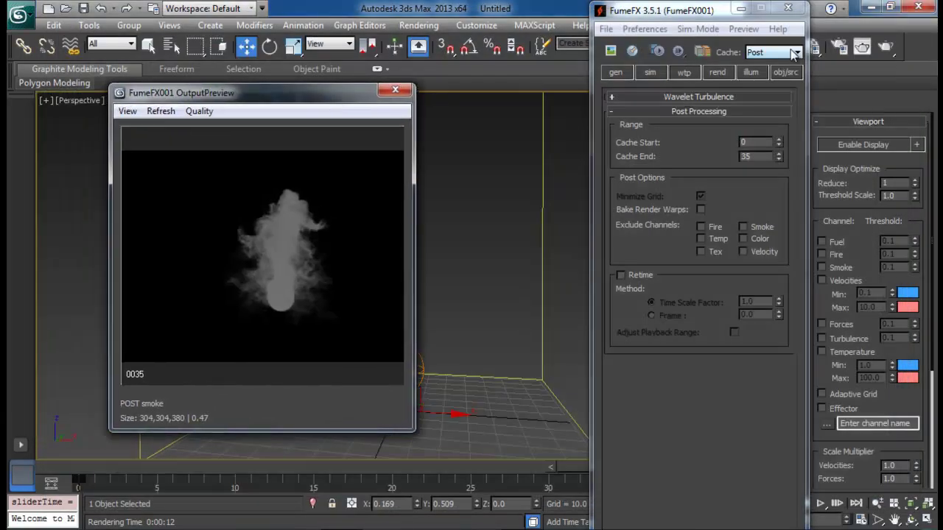
- Switch the FumeFX cache to Default to check the output preview, and set it back to Post
{"action": "left_click", "coordinate": [789, 51]}
{"action": "left_click", "coordinate": [780, 70]}
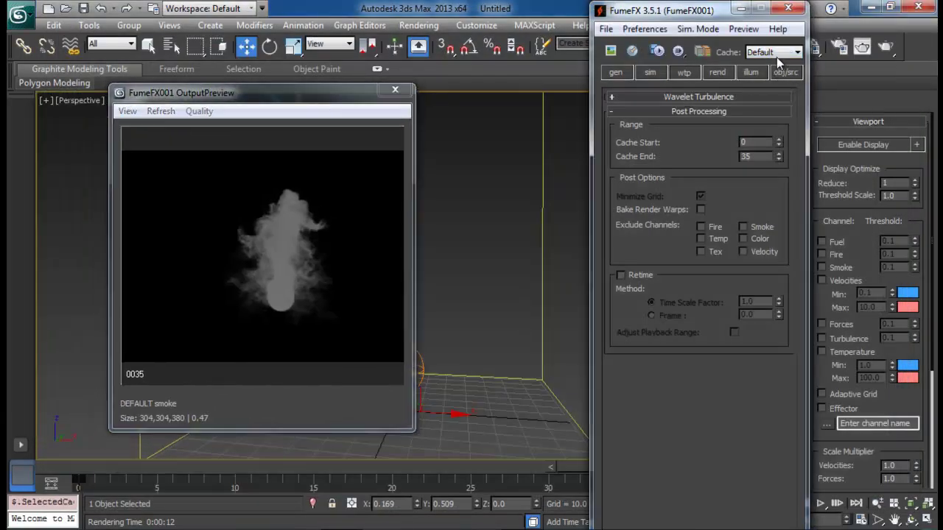
{"action": "left_click", "coordinate": [780, 54]}
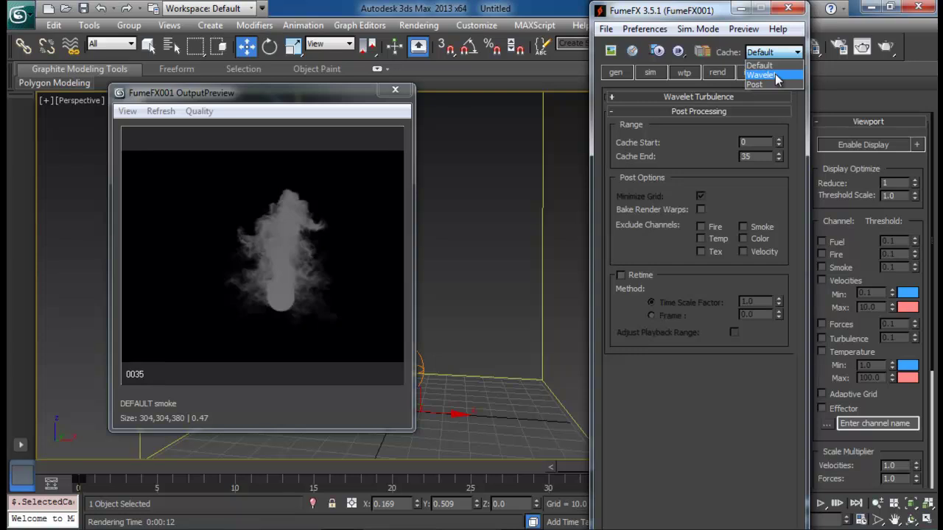
{"action": "left_click", "coordinate": [760, 66]}
{"action": "left_click", "coordinate": [789, 52]}
{"action": "left_click", "coordinate": [759, 84]}
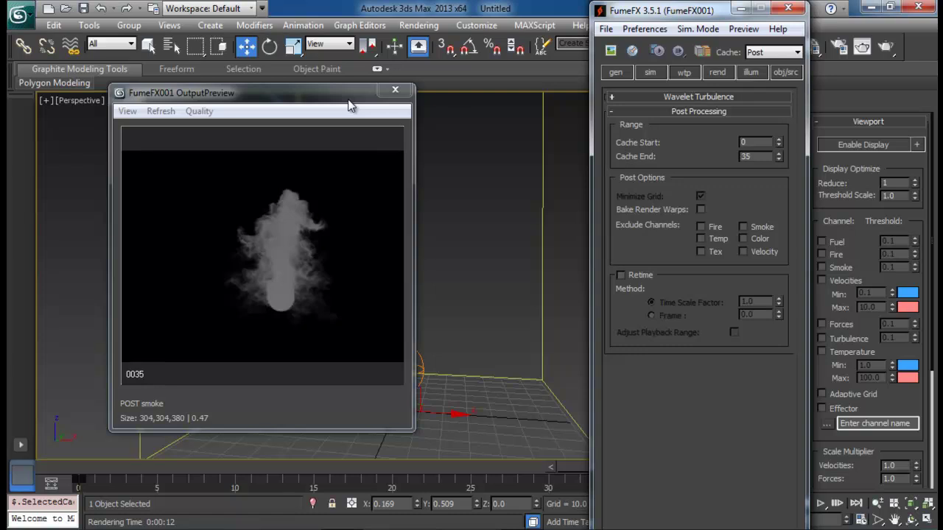
- Review the Wavelet Turbulence settings, and enable Retime in Post Processing with a Time Scale Factor of 0.5
{"action": "left_click", "coordinate": [634, 96]}
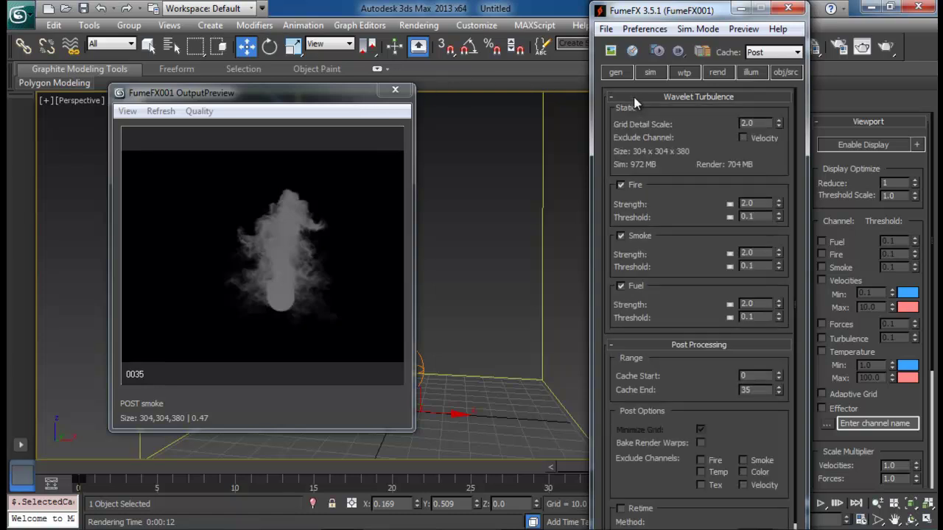
{"action": "left_click", "coordinate": [705, 98]}
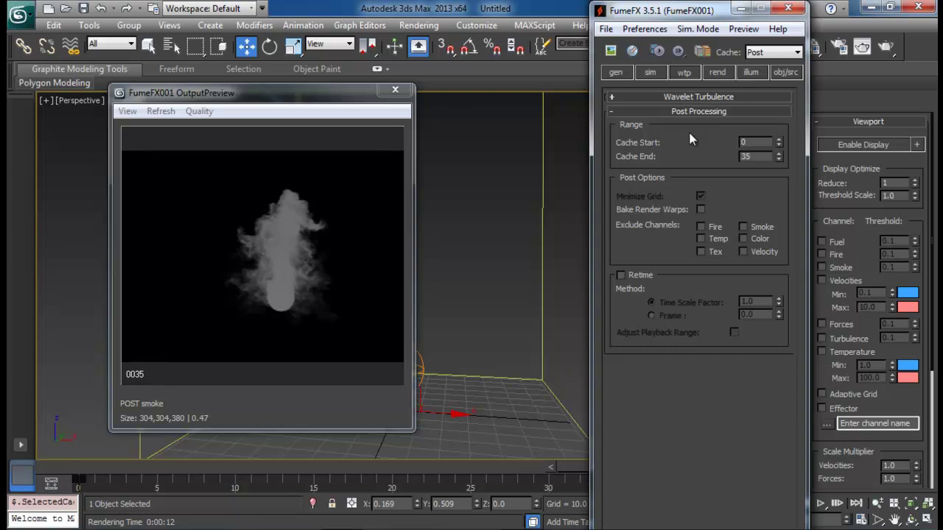
{"action": "left_click", "coordinate": [621, 275]}
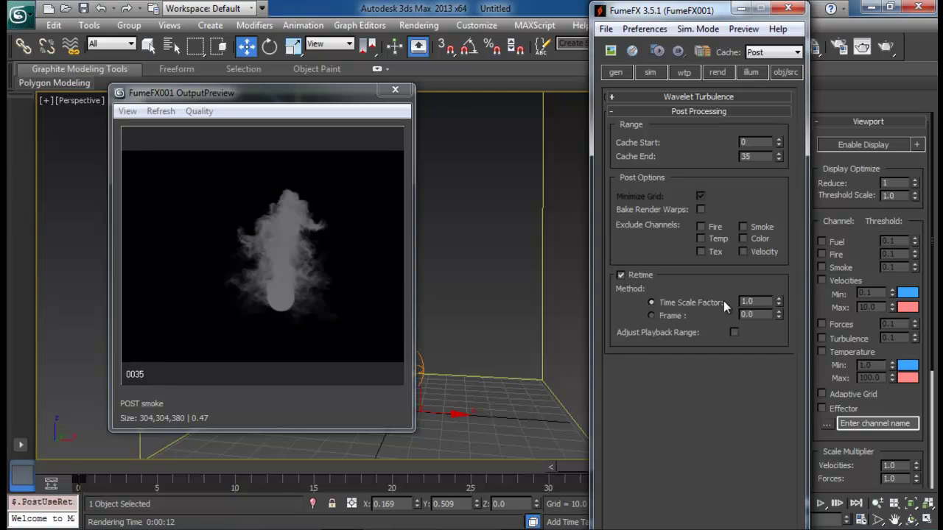
{"action": "left_click_drag", "start_coordinate": [766, 301], "coordinate": [660, 303]}
{"action": "type", "text": "0.5"}
{"action": "left_click", "coordinate": [632, 112]}
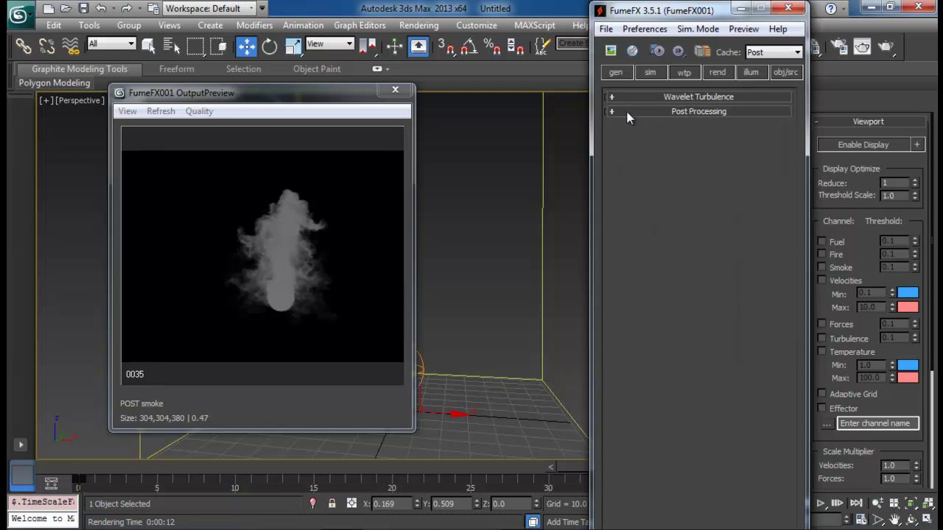
- Minimize the FumeFX settings window and close the output preview to clear the viewport
{"action": "left_click", "coordinate": [742, 11]}
{"action": "left_click", "coordinate": [395, 89]}
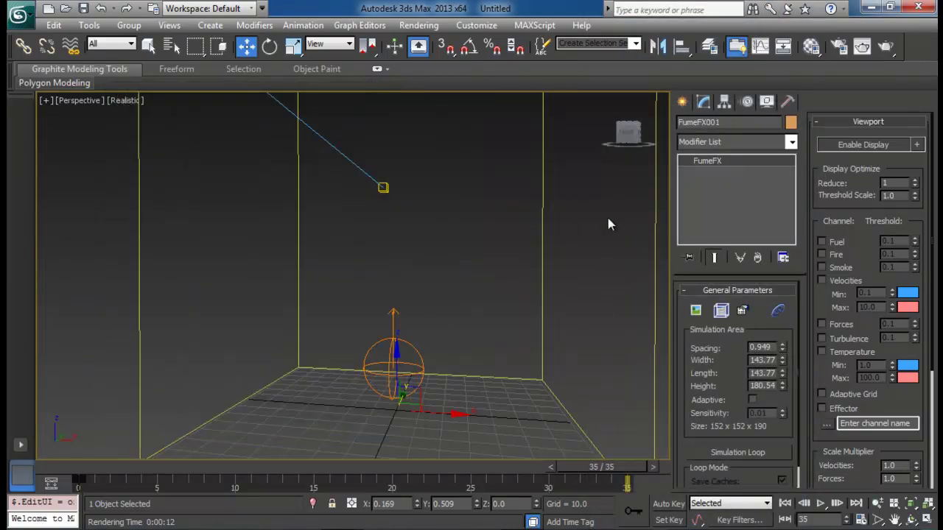
{"action": "left_click", "coordinate": [544, 220]}
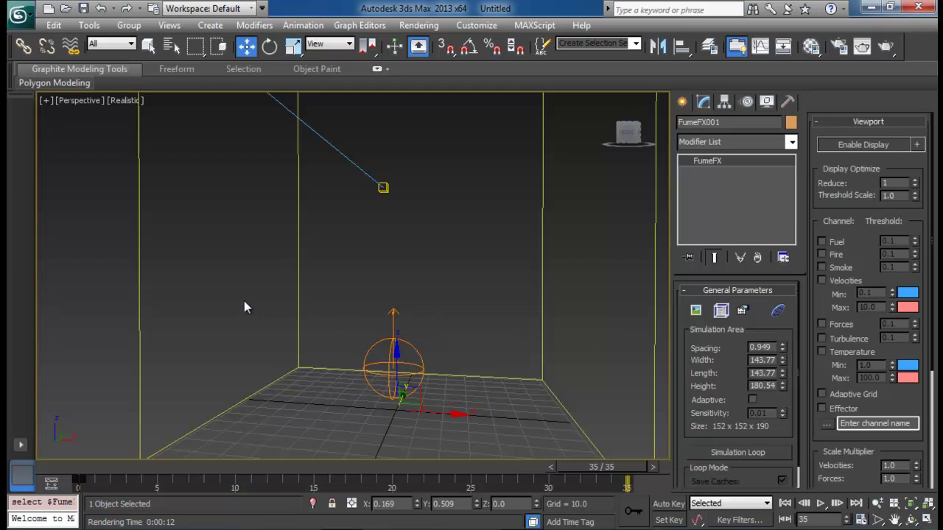
{"action": "left_click_drag", "start_coordinate": [231, 294], "coordinate": [443, 444]}
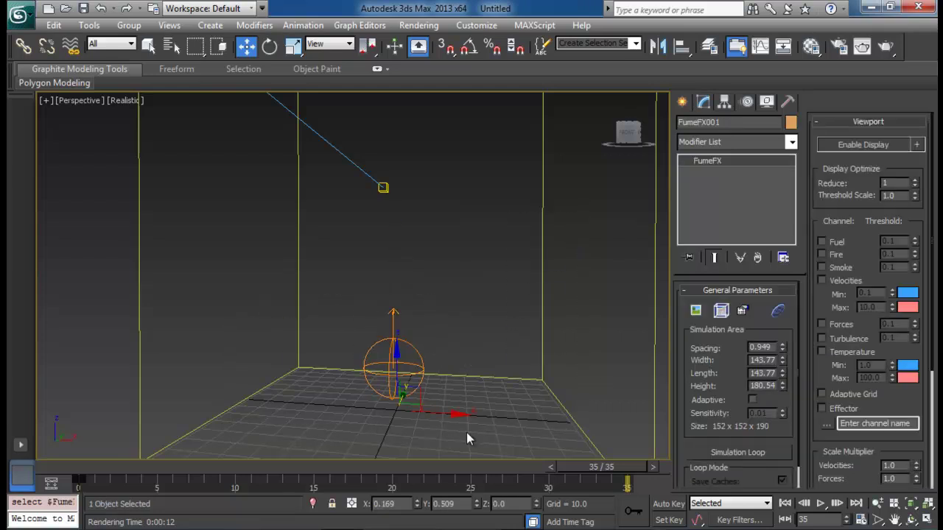